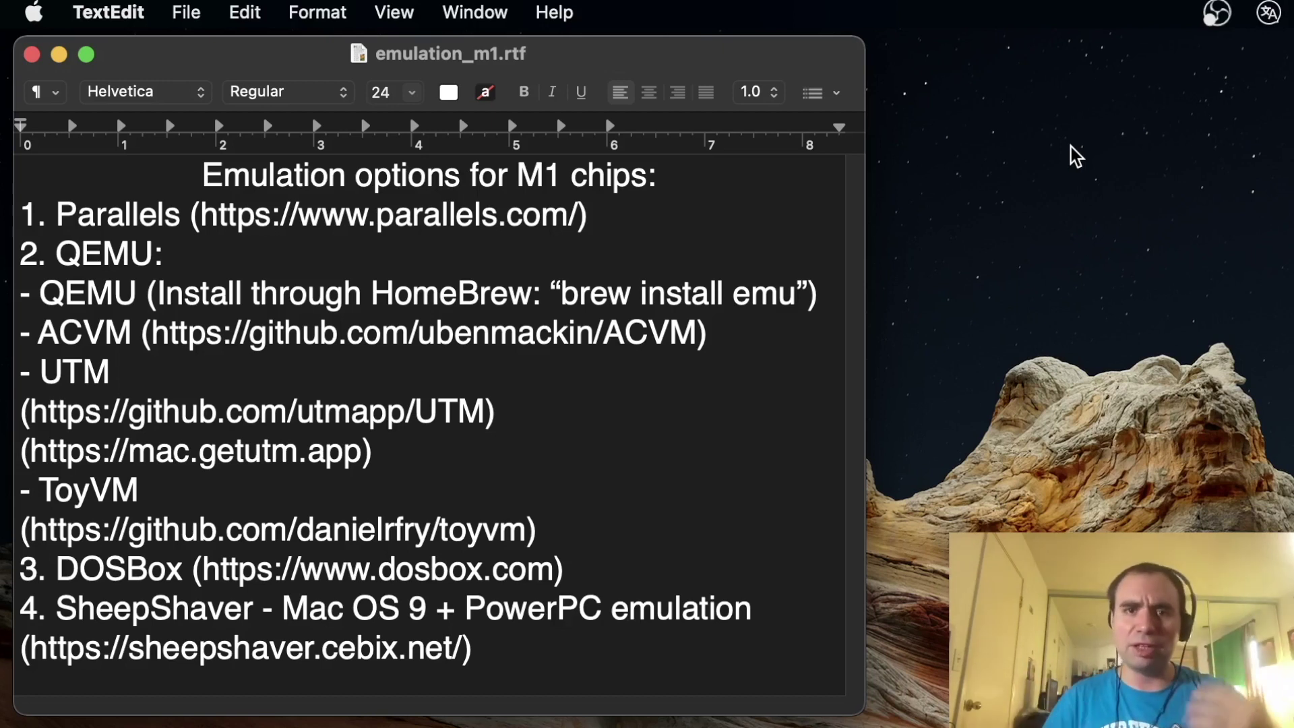
# Step: Review the note's M1 emulation options, highlighting the Parallels, QEMU and UTM entries
pyautogui.click(655, 203)
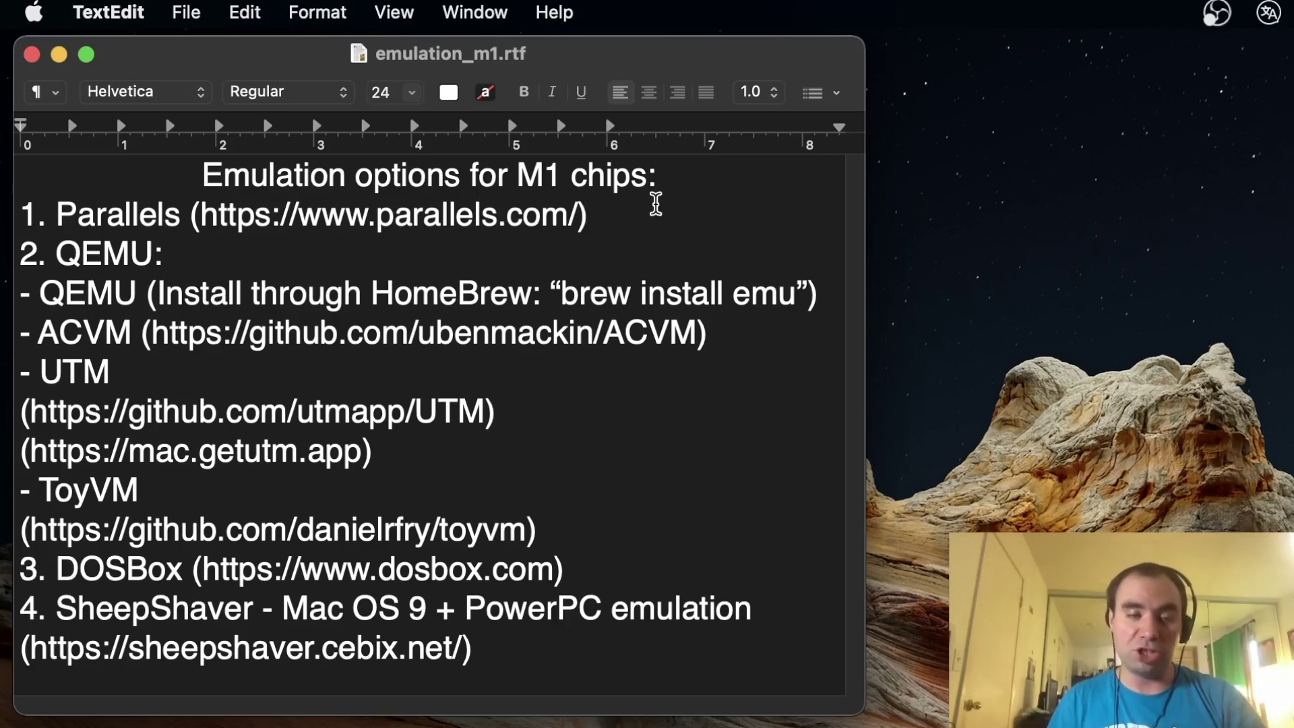
pyautogui.moveTo(656, 204); pyautogui.dragTo(102, 209)
pyautogui.click(140, 214)
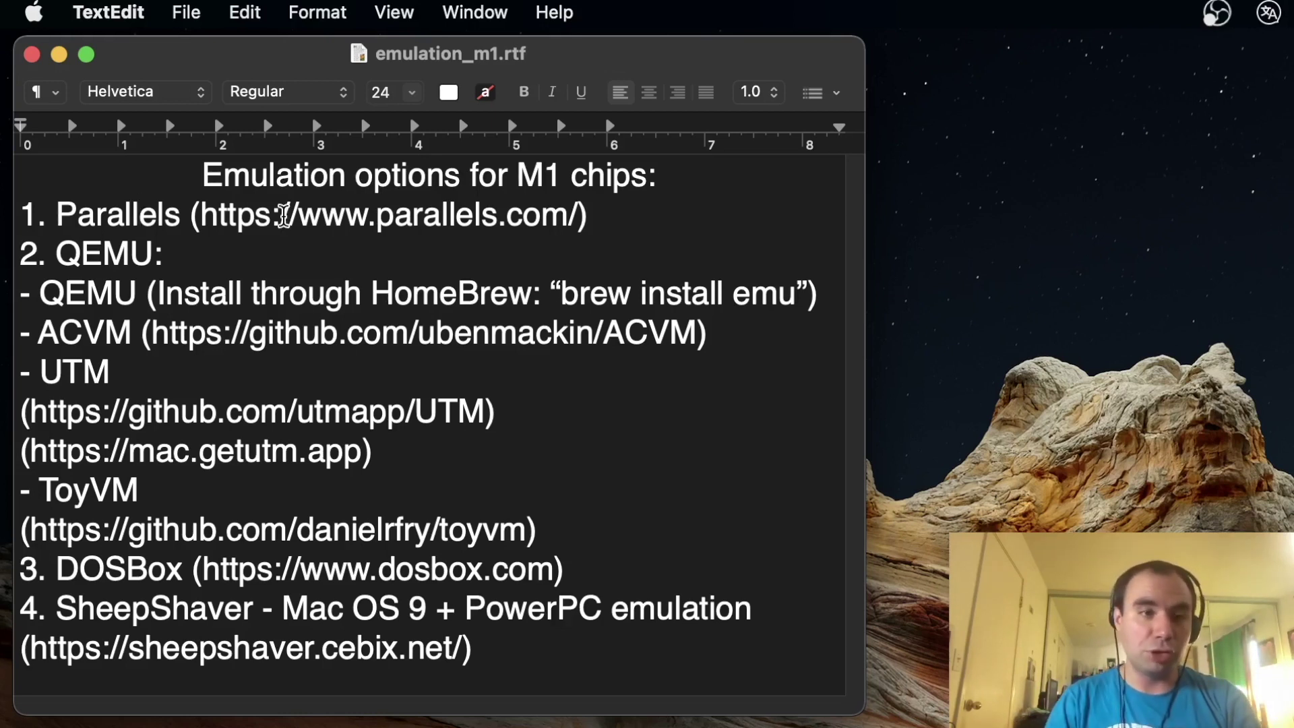
pyautogui.moveTo(37, 252); pyautogui.dragTo(514, 413)
pyautogui.click(515, 413)
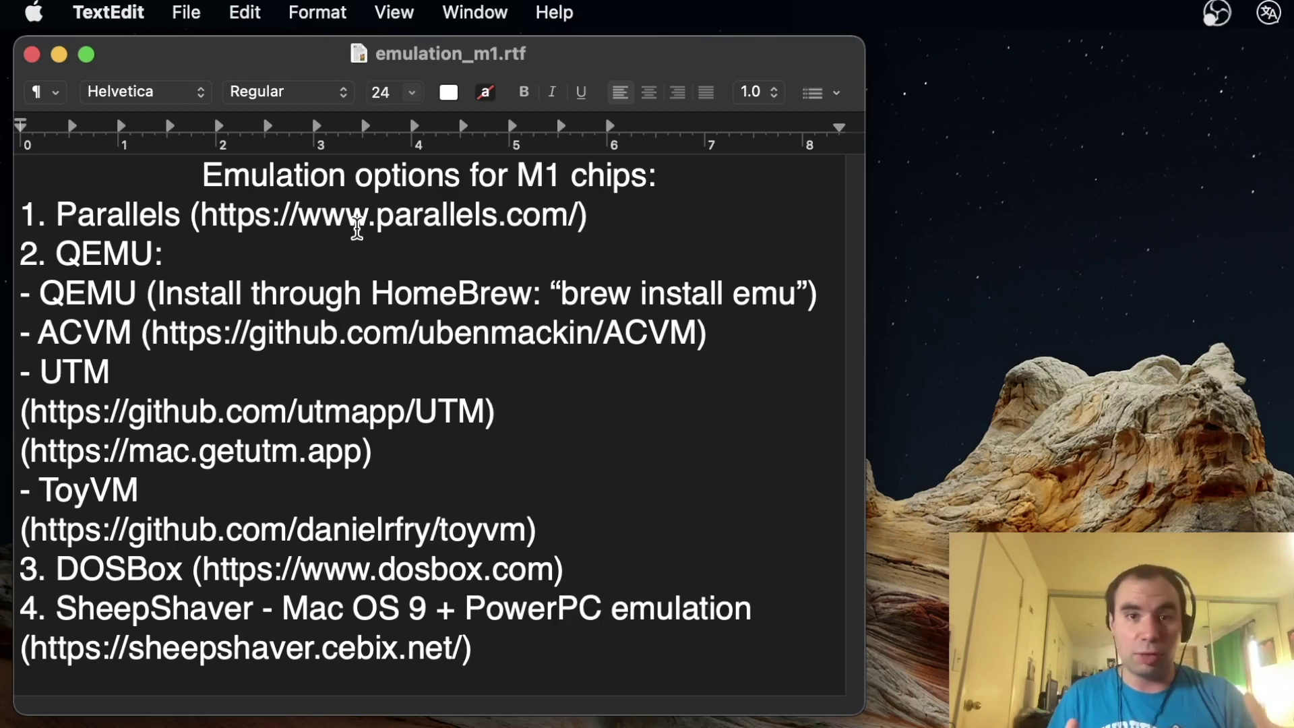
pyautogui.moveTo(120, 367); pyautogui.dragTo(41, 369)
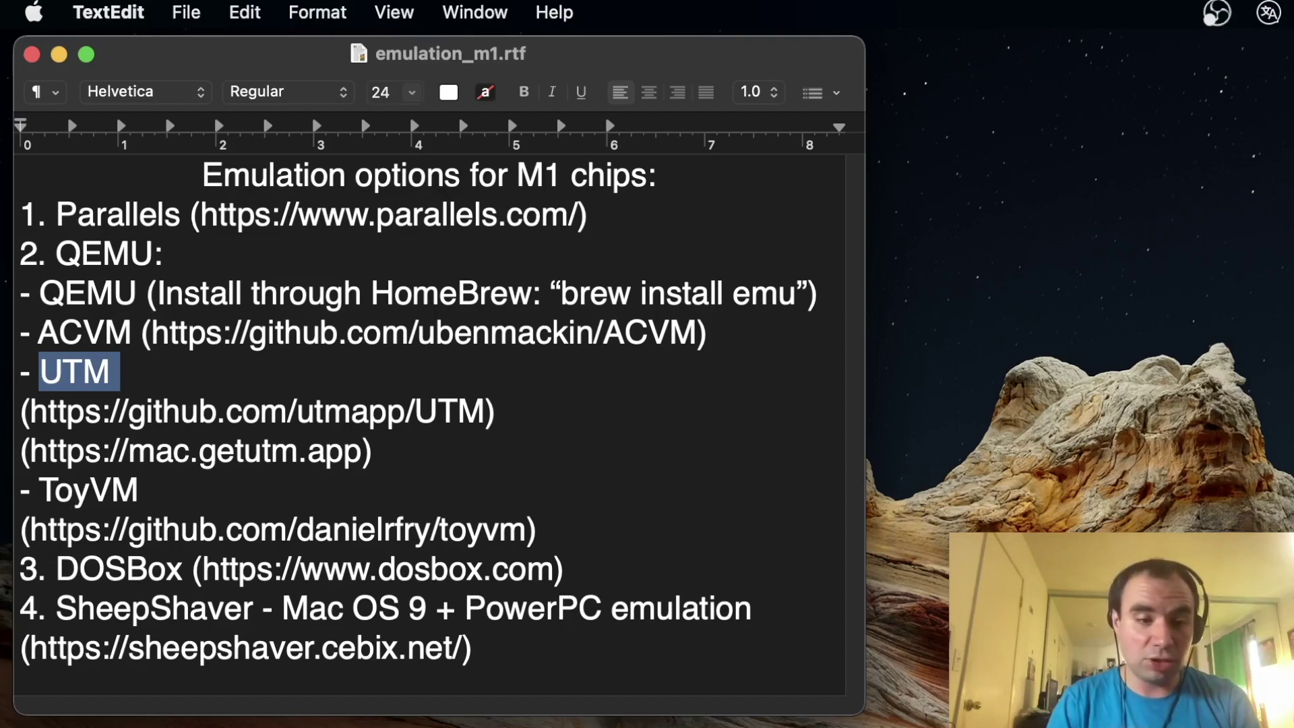
# Step: Switch to Firefox and read the UTM v2.0.24 release page, including its changes, iOS 14.4+ notice and known issues
pyautogui.press('super+Tab')
pyautogui.scroll(10, 361, 660)
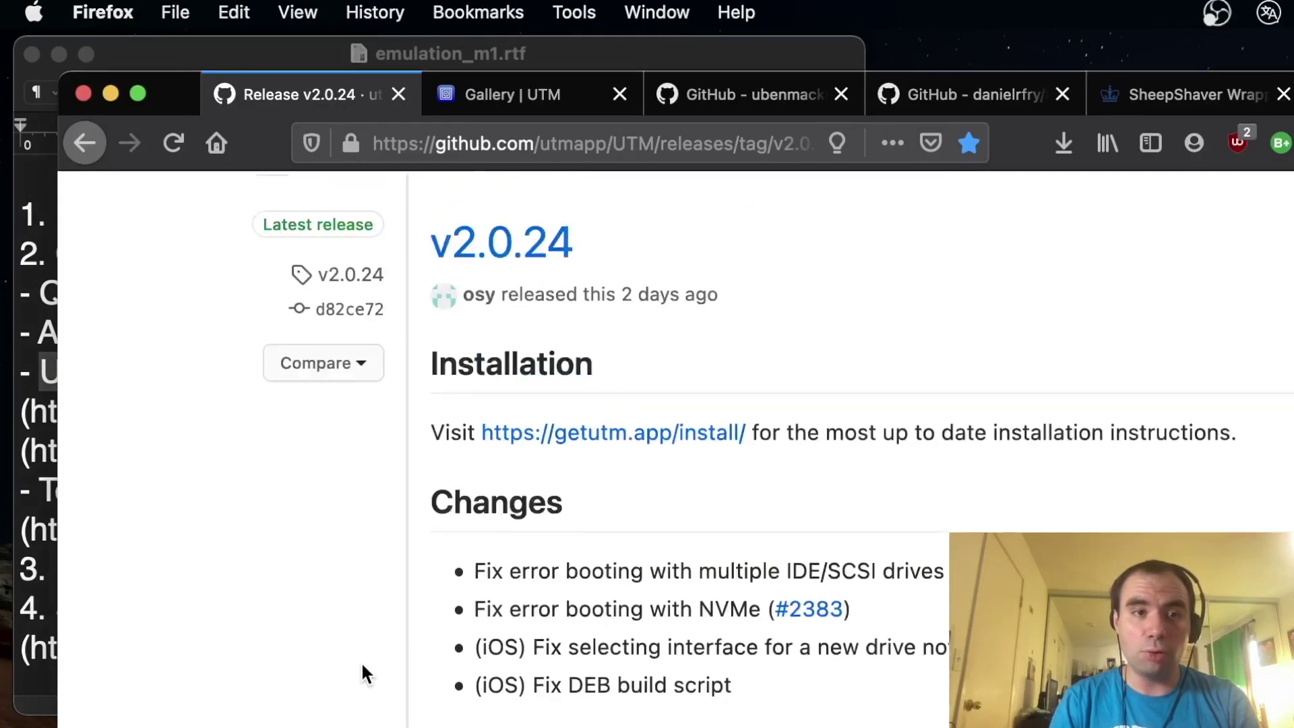
pyautogui.scroll(-8, 616, 602)
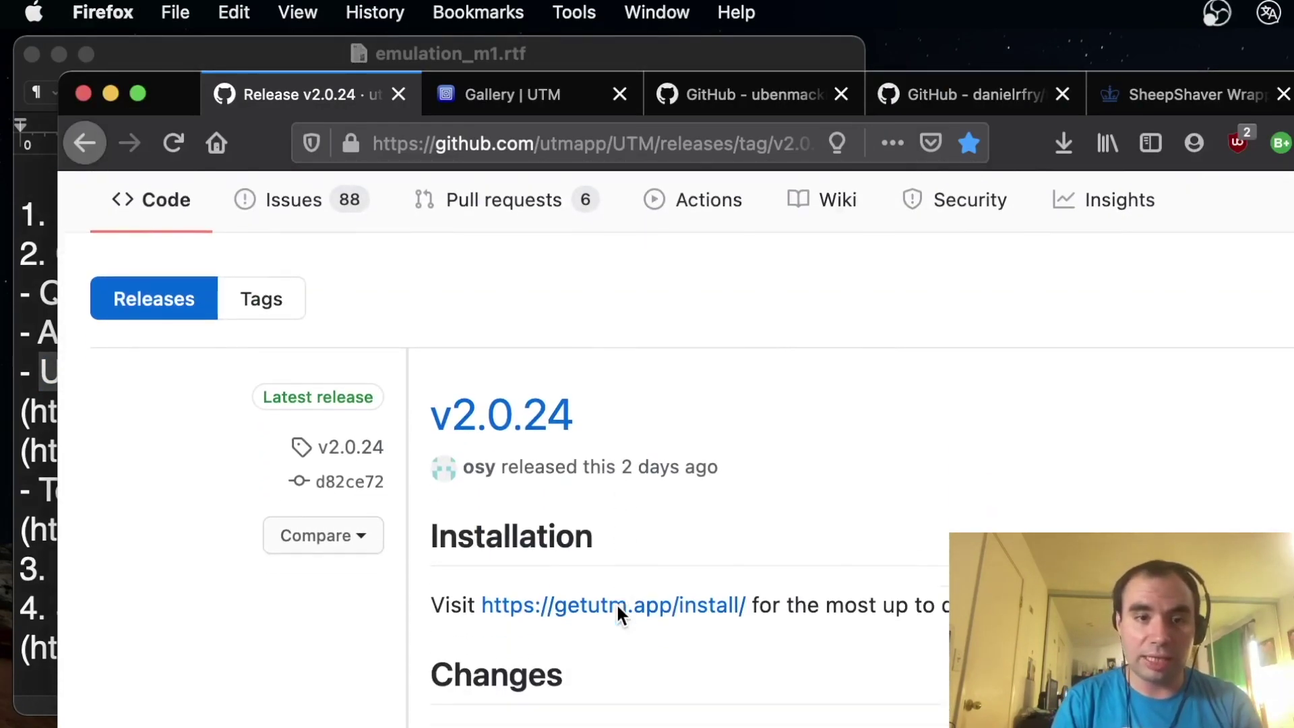
pyautogui.scroll(-15, 617, 607)
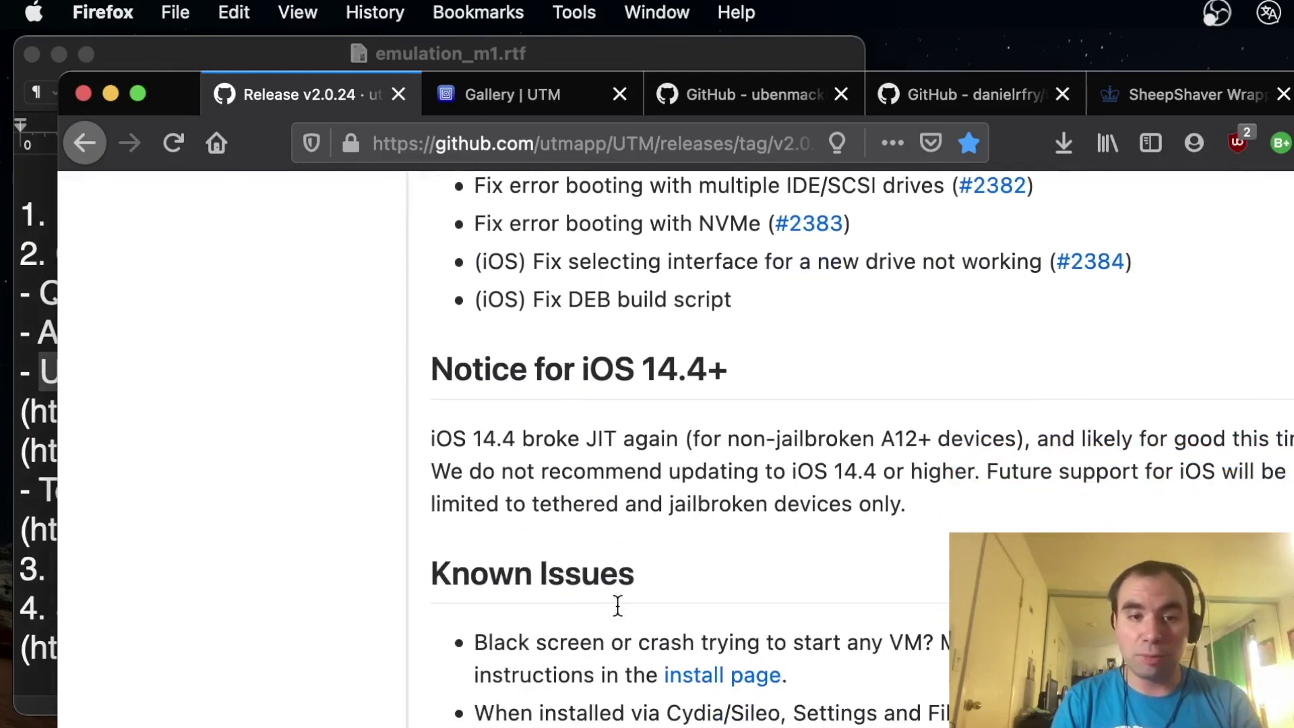
pyautogui.scroll(-1, 618, 609)
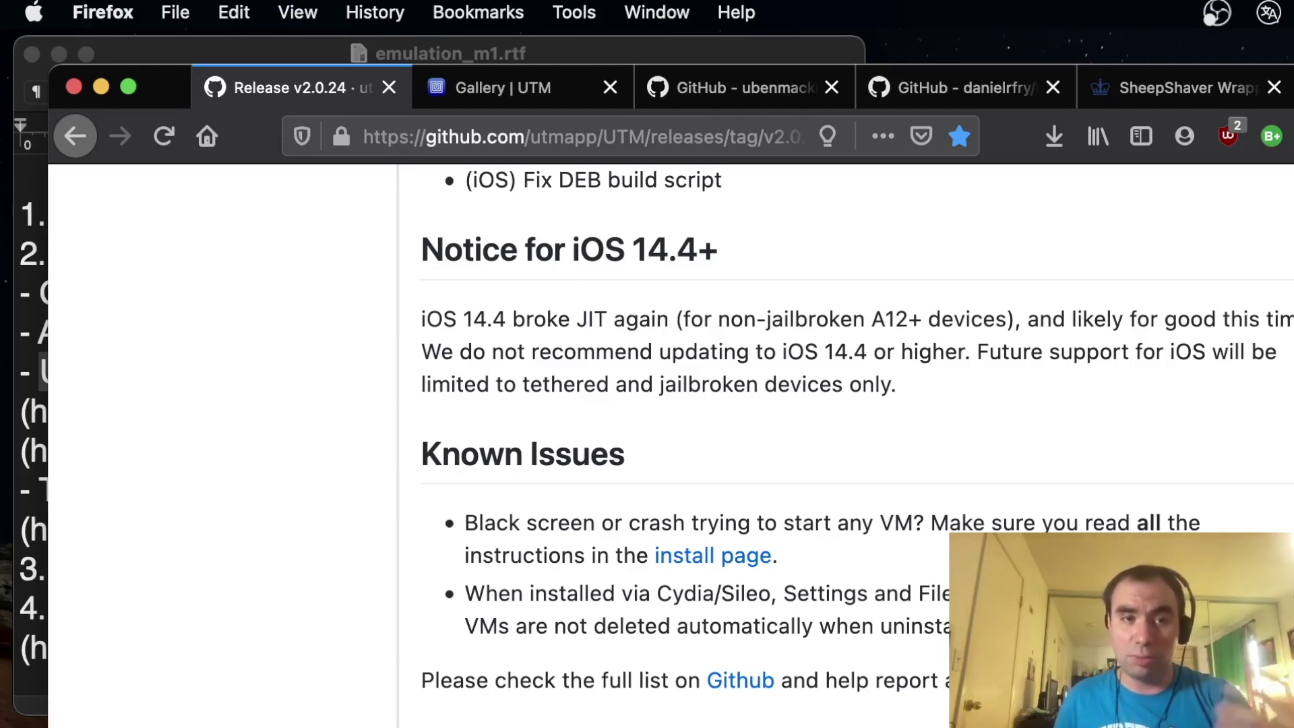
# Step: Browse the UTM gallery, view the ReactOS 0.4.14 template page and return to the gallery
pyautogui.click(458, 95)
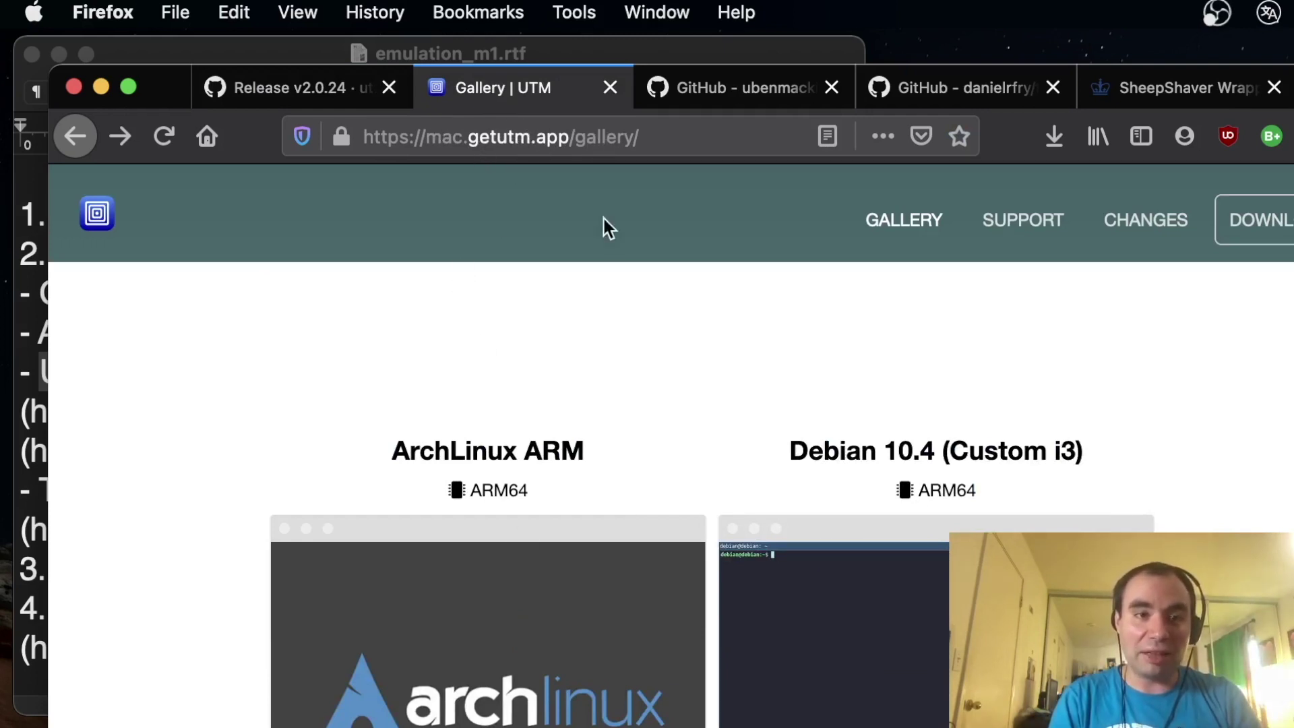
pyautogui.scroll(-5, 612, 288)
pyautogui.scroll(-8, 613, 297)
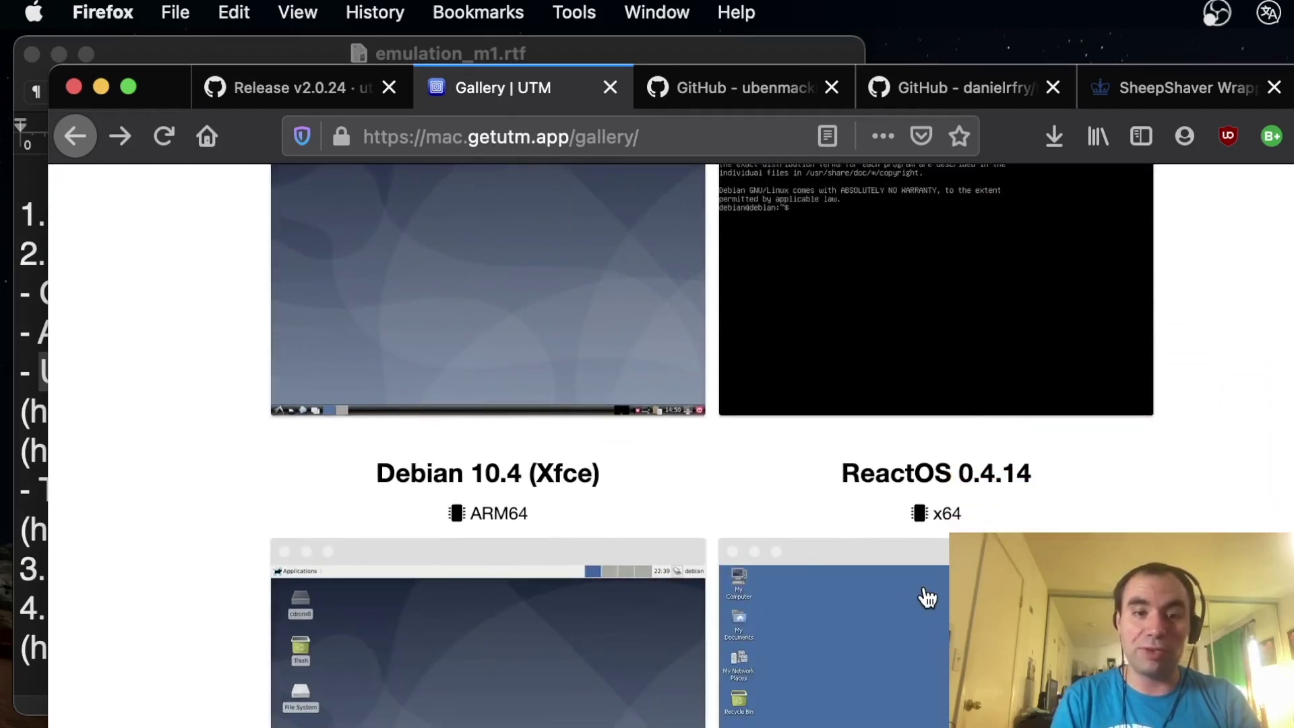
pyautogui.click(925, 592)
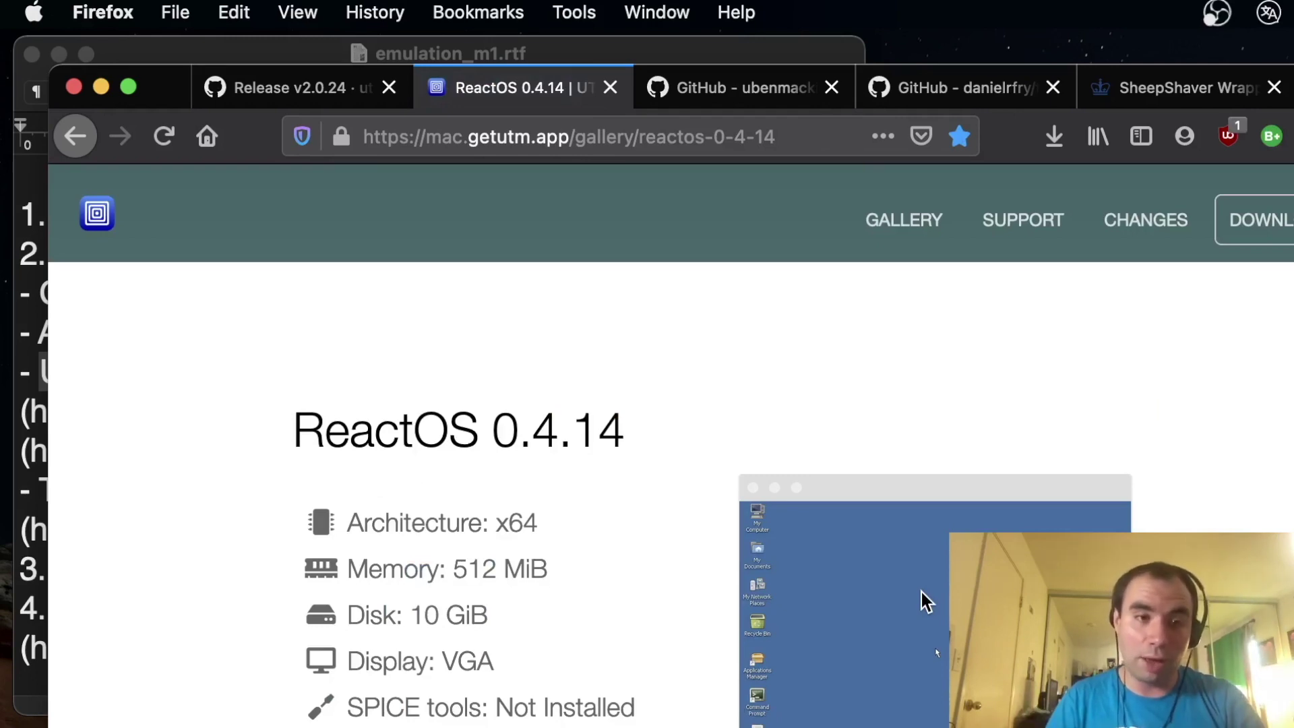
pyautogui.press('super+bracketleft')
pyautogui.scroll(10, 934, 242)
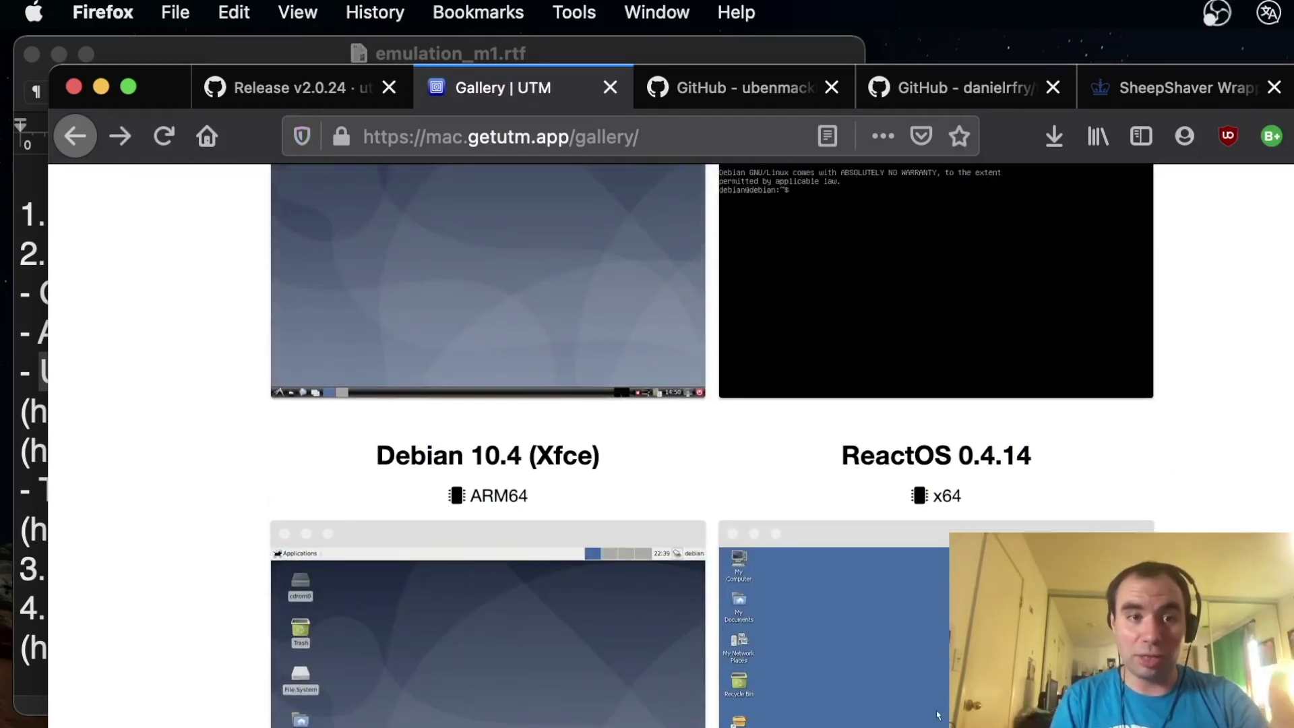
# Step: Find the Windows XP template in the UTM gallery and read its specifications, requirements and installation instructions
pyautogui.scroll(-5, 938, 305)
pyautogui.scroll(-10, 938, 306)
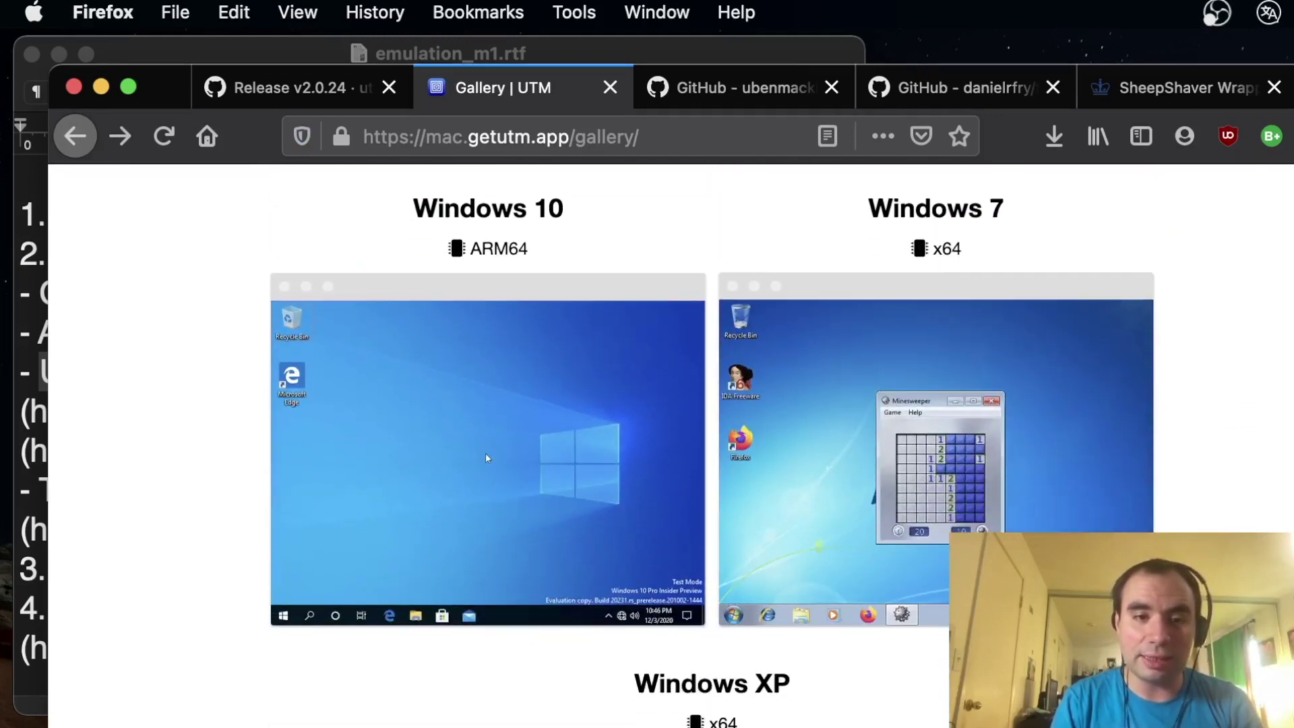
pyautogui.scroll(-2, 711, 450)
pyautogui.click(712, 540)
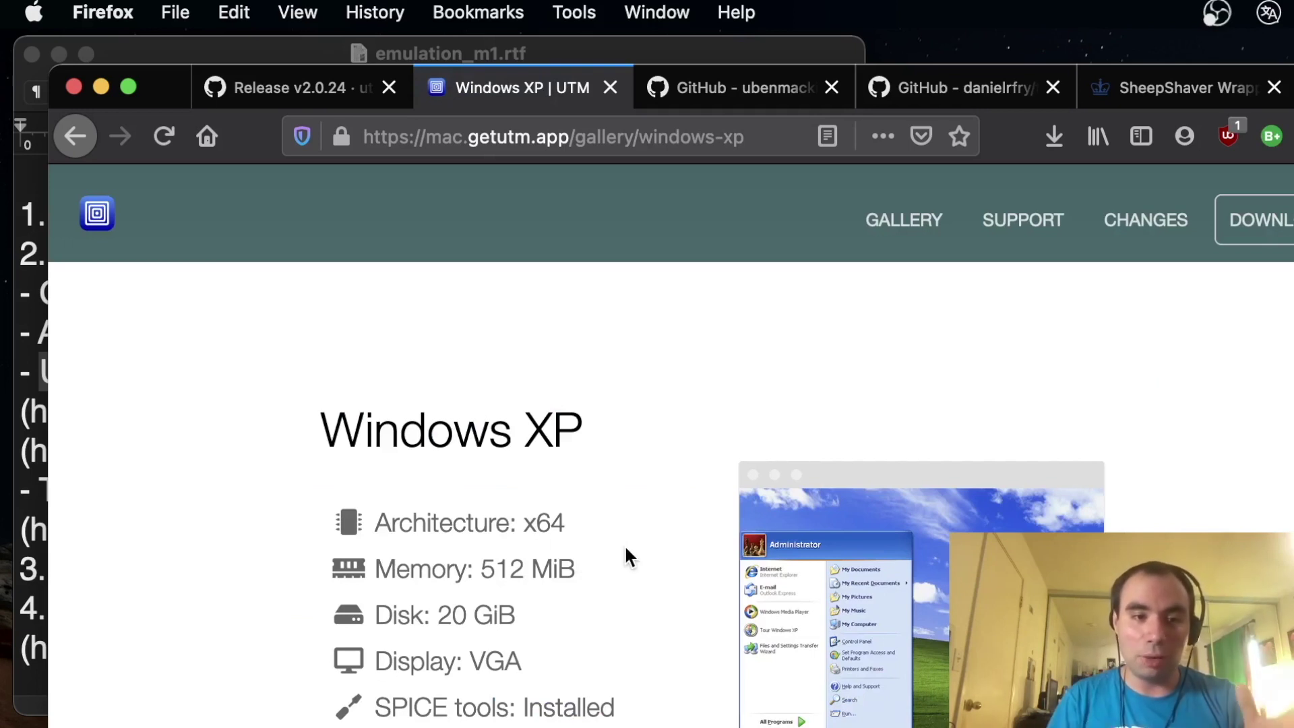
pyautogui.scroll(-2, 625, 547)
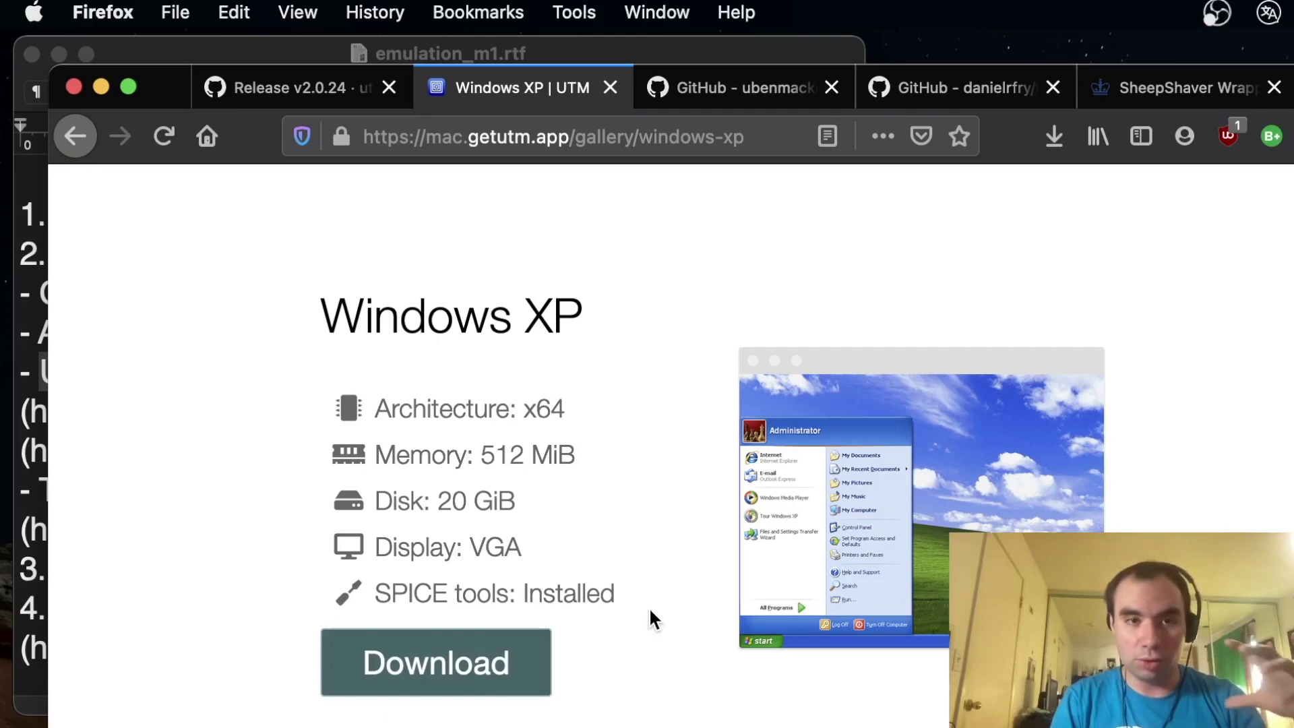
pyautogui.scroll(-5, 650, 612)
pyautogui.scroll(-5, 648, 607)
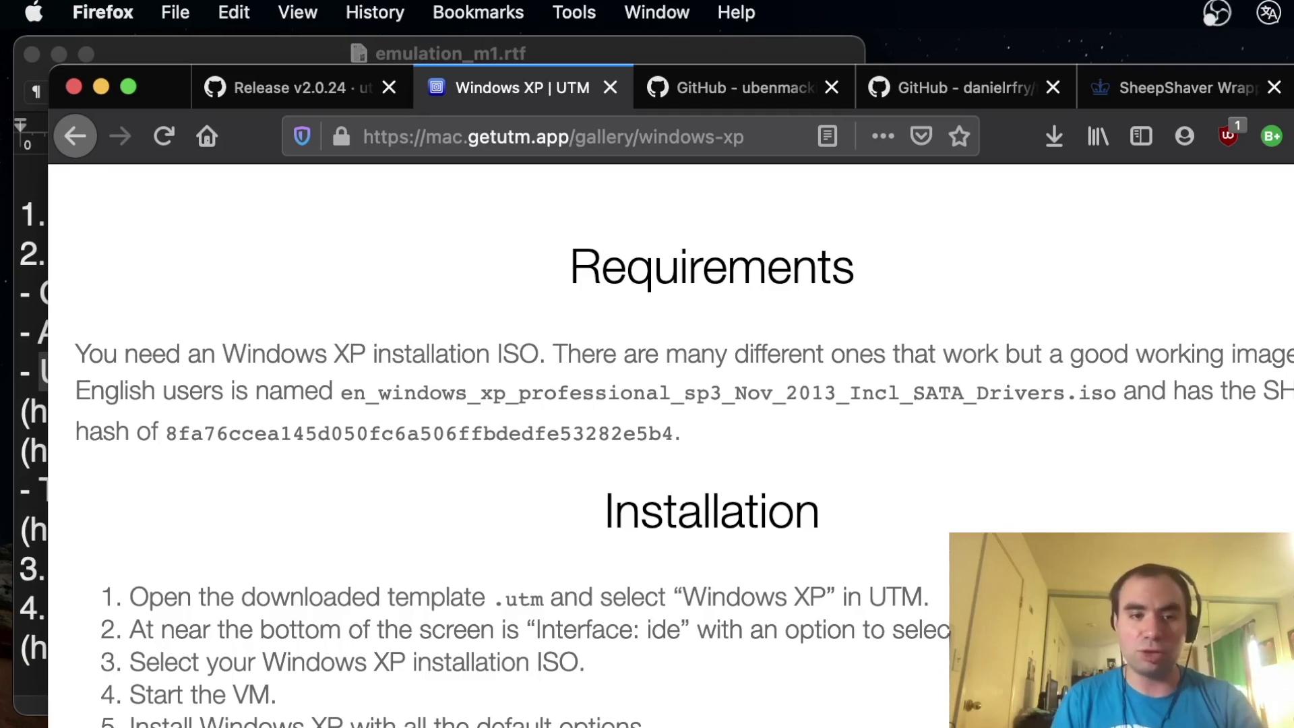
pyautogui.scroll(10, 653, 684)
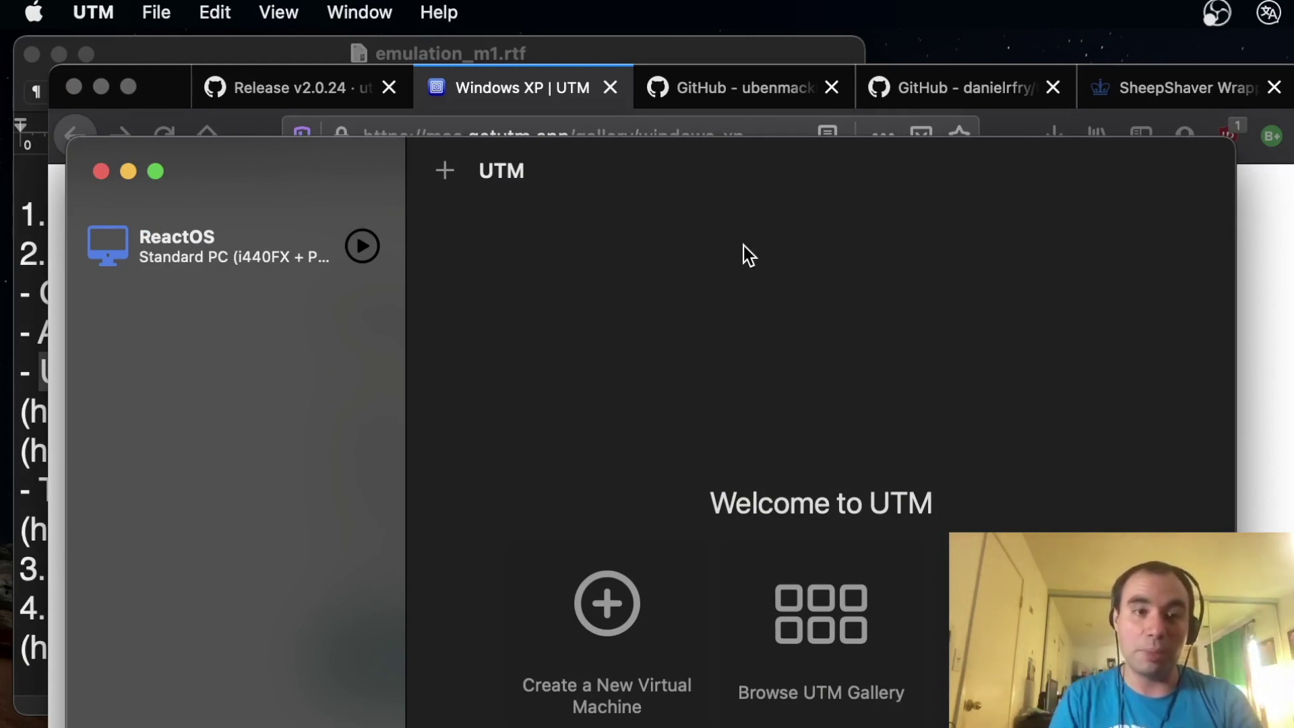
# Step: Reposition the UTM window, check the ReactOS 0.4.14 template page in Firefox and return to UTM
pyautogui.moveTo(722, 196); pyautogui.dragTo(673, 86)
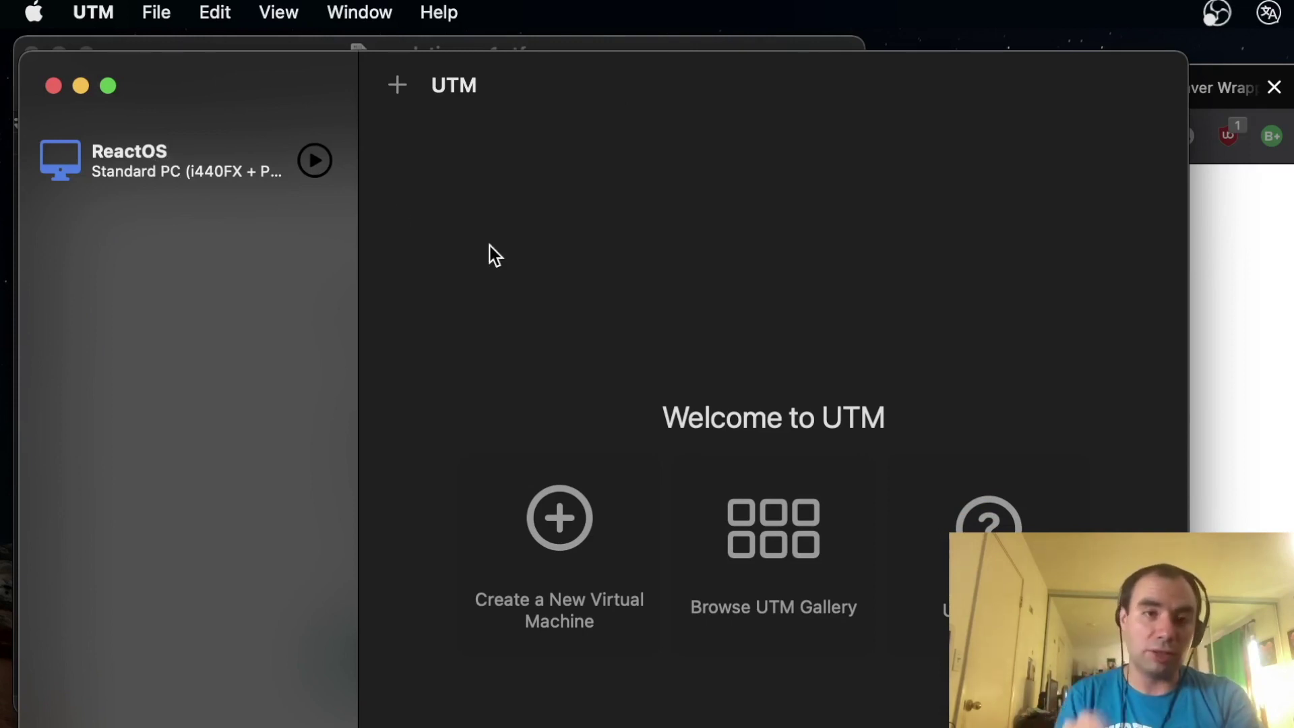
pyautogui.press('super+Tab')
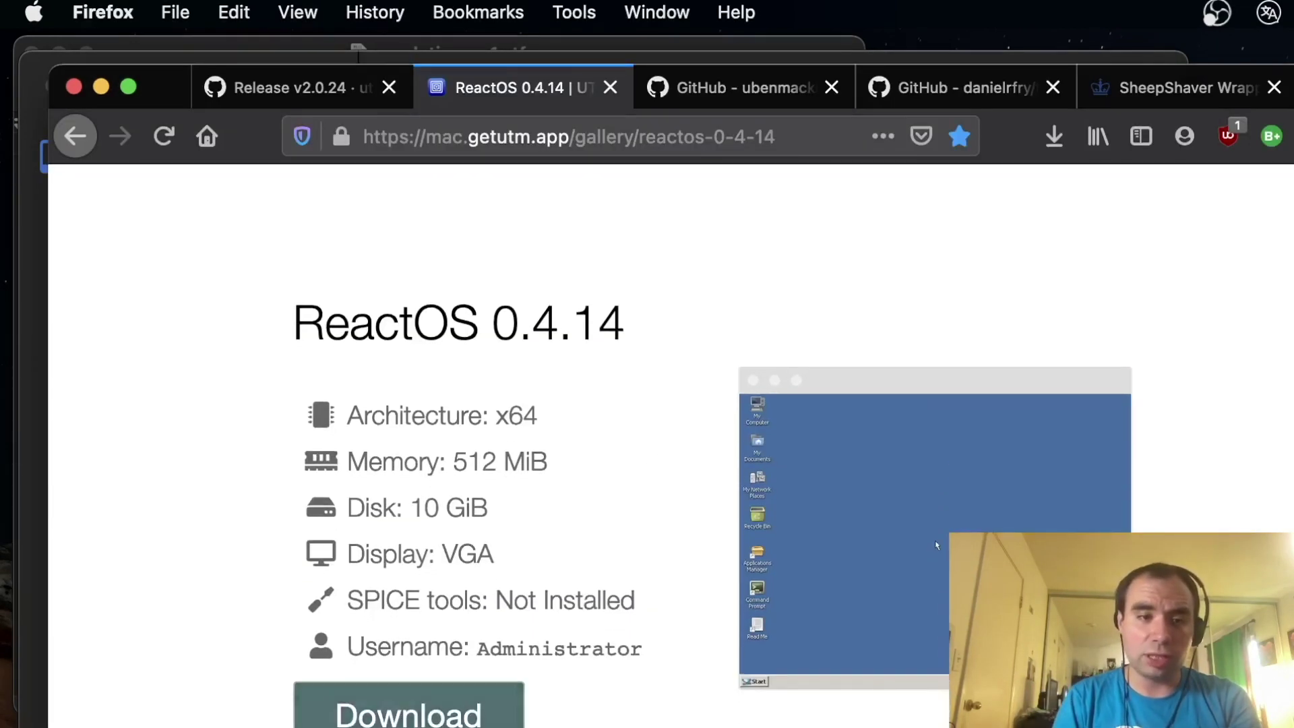
pyautogui.moveTo(935, 541); pyautogui.dragTo(970, 650)
pyautogui.click(946, 63)
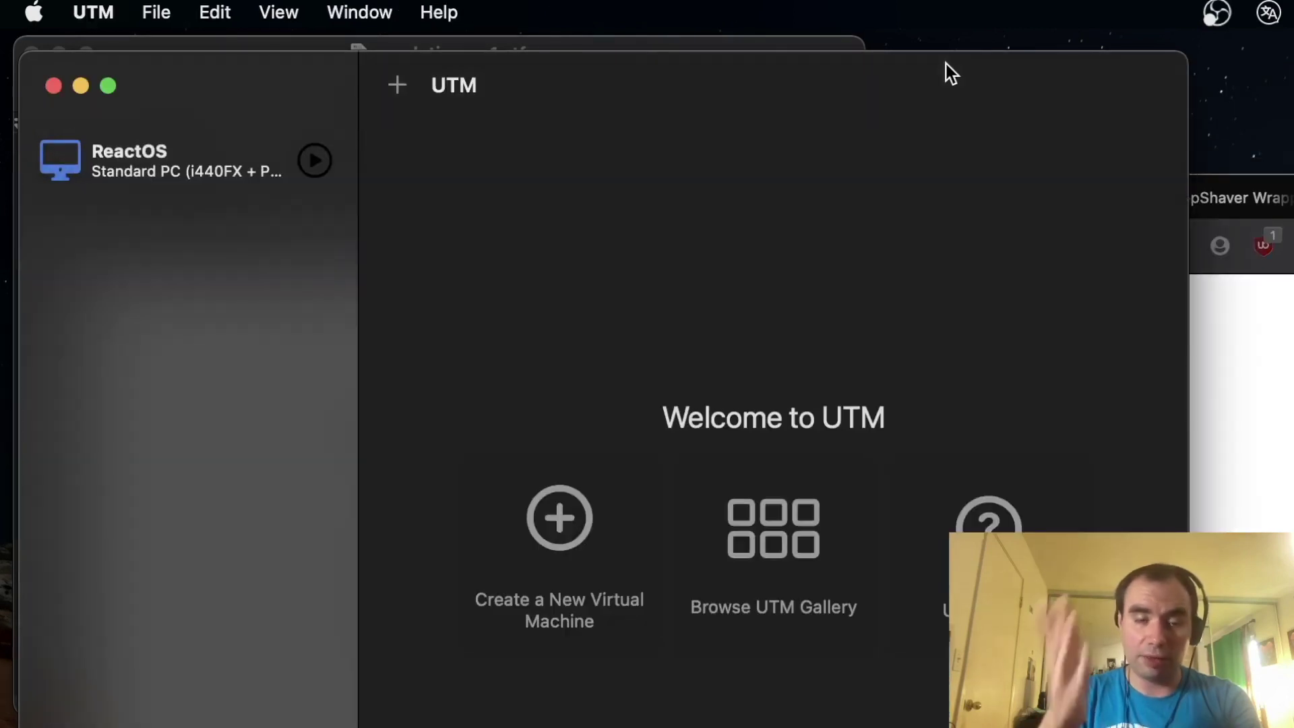
# Step: Start the ReactOS virtual machine, reposition its window and boot the standard ReactOS entry
pyautogui.click(316, 164)
pyautogui.moveTo(435, 221); pyautogui.dragTo(296, 37)
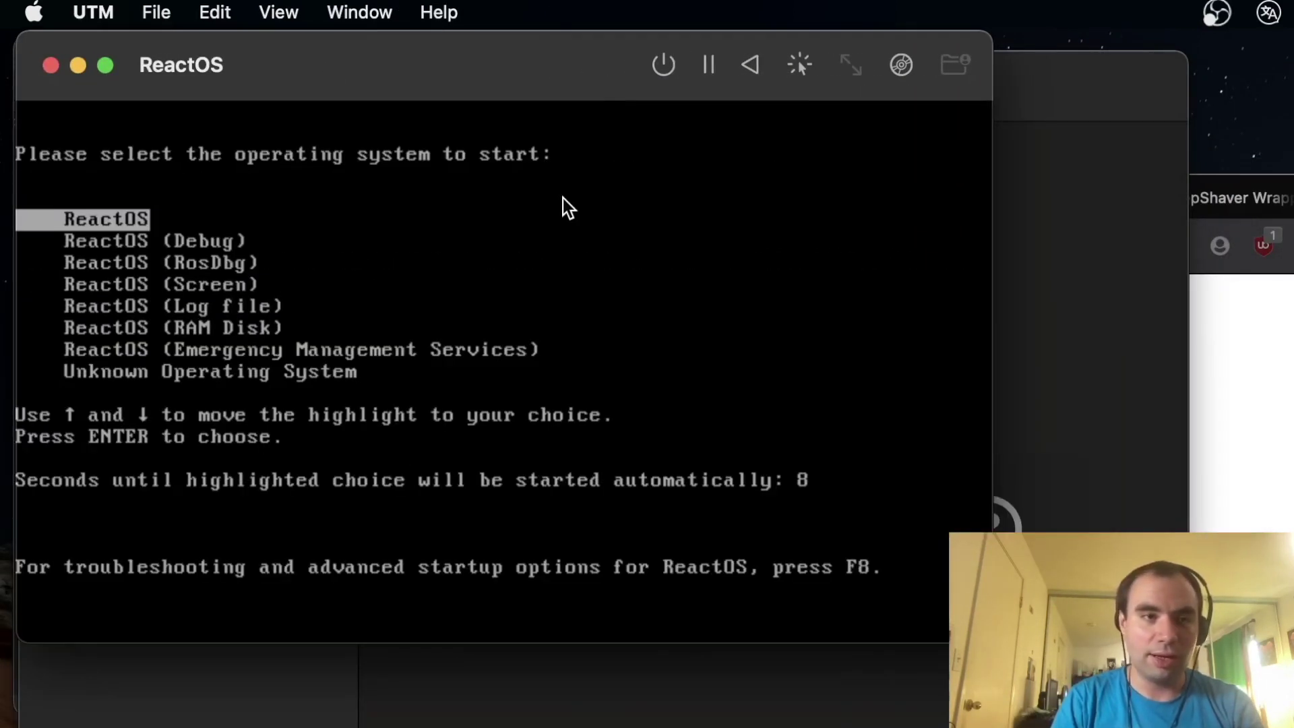
pyautogui.press('Down')
pyautogui.press('Up')
pyautogui.press('Return')
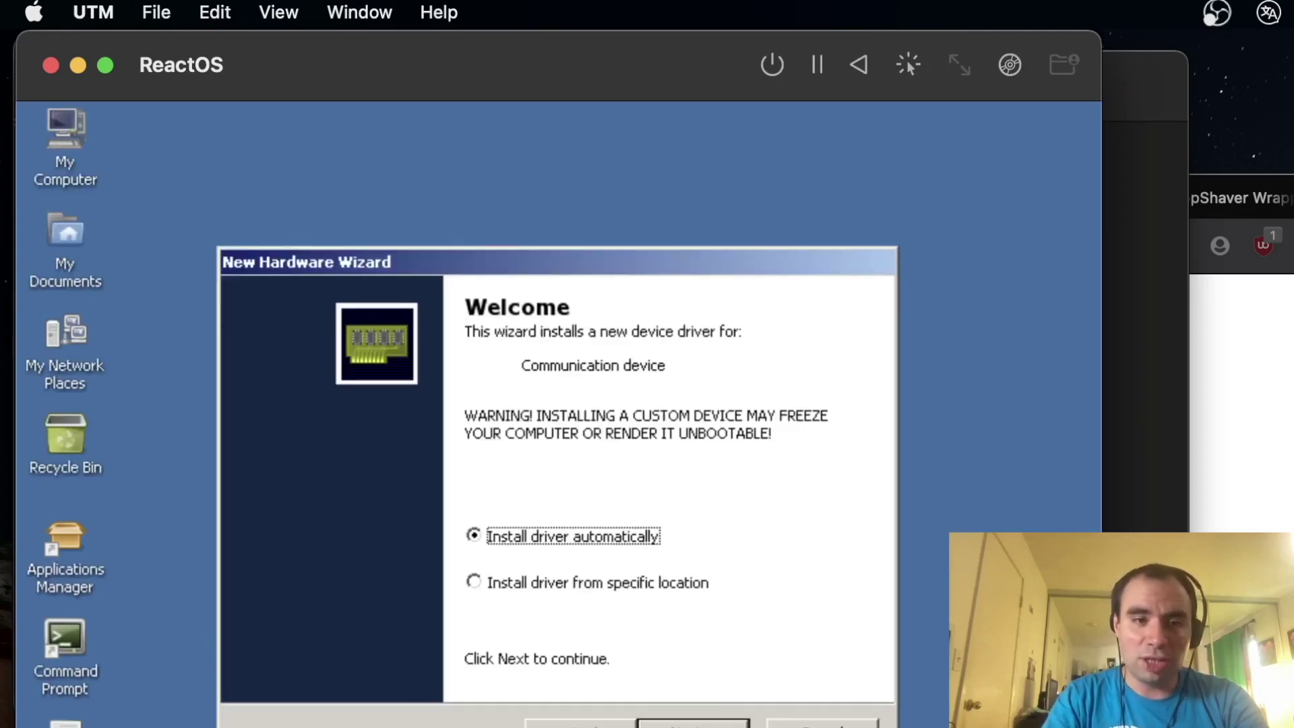
# Step: Proceed through the New Hardware Wizard with automatic driver installation and move the readme.txt Notepad window toward the desktop's middle
pyautogui.press('Return')
pyautogui.press('Return')
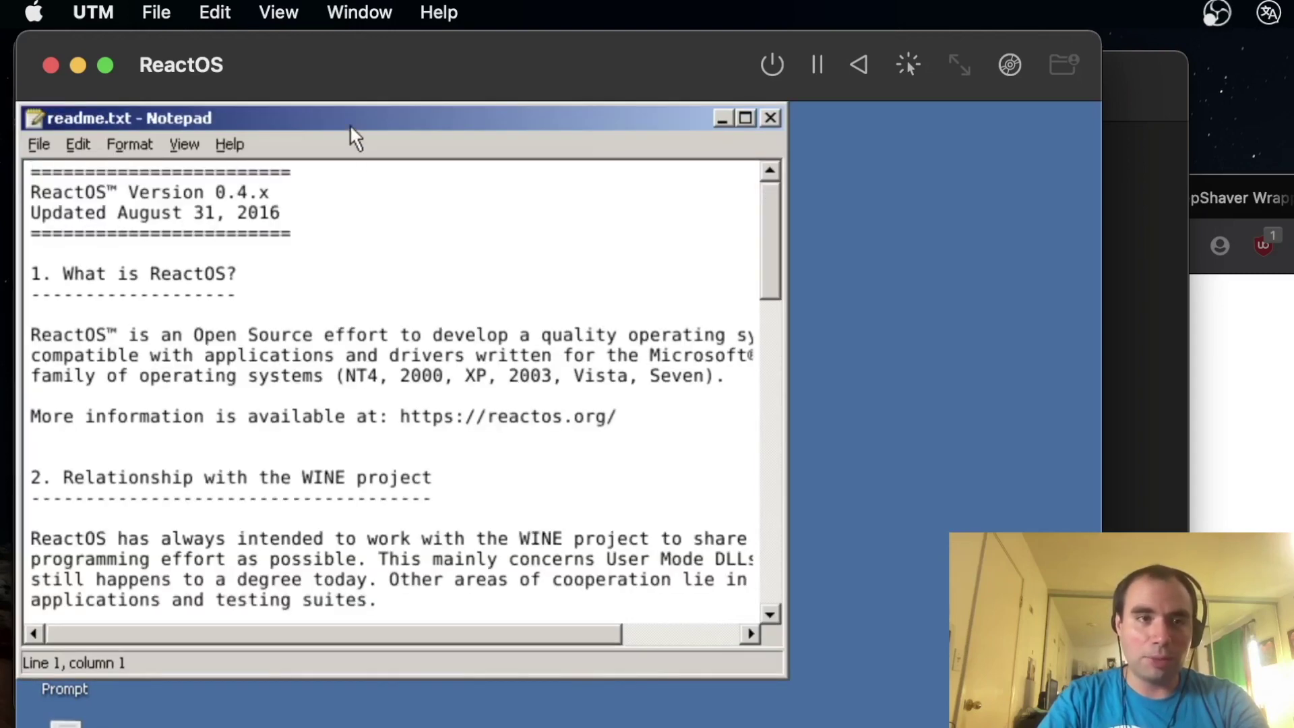
pyautogui.moveTo(351, 118); pyautogui.dragTo(534, 238)
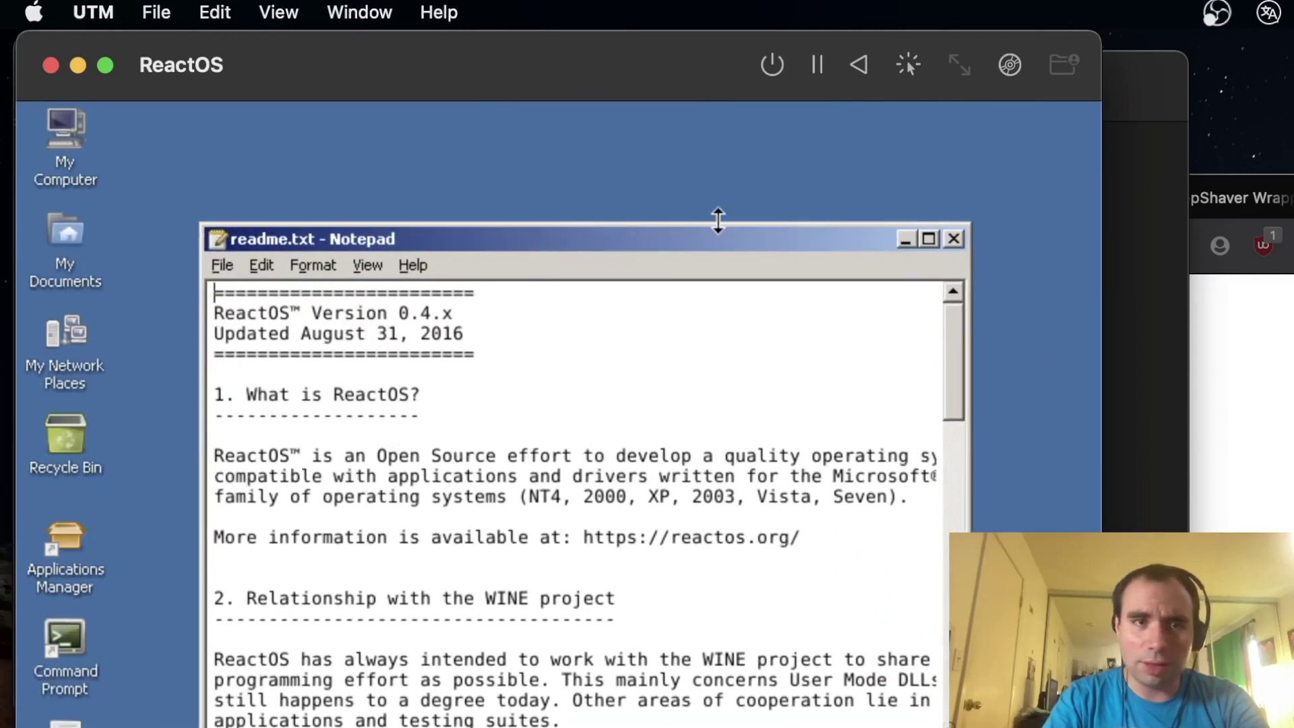
# Step: Explore My Computer in ReactOS, go up from the Internet Explorer folder to the root of drive C: and close the window
pyautogui.doubleClick(64, 138)
pyautogui.moveTo(690, 236); pyautogui.dragTo(566, 236)
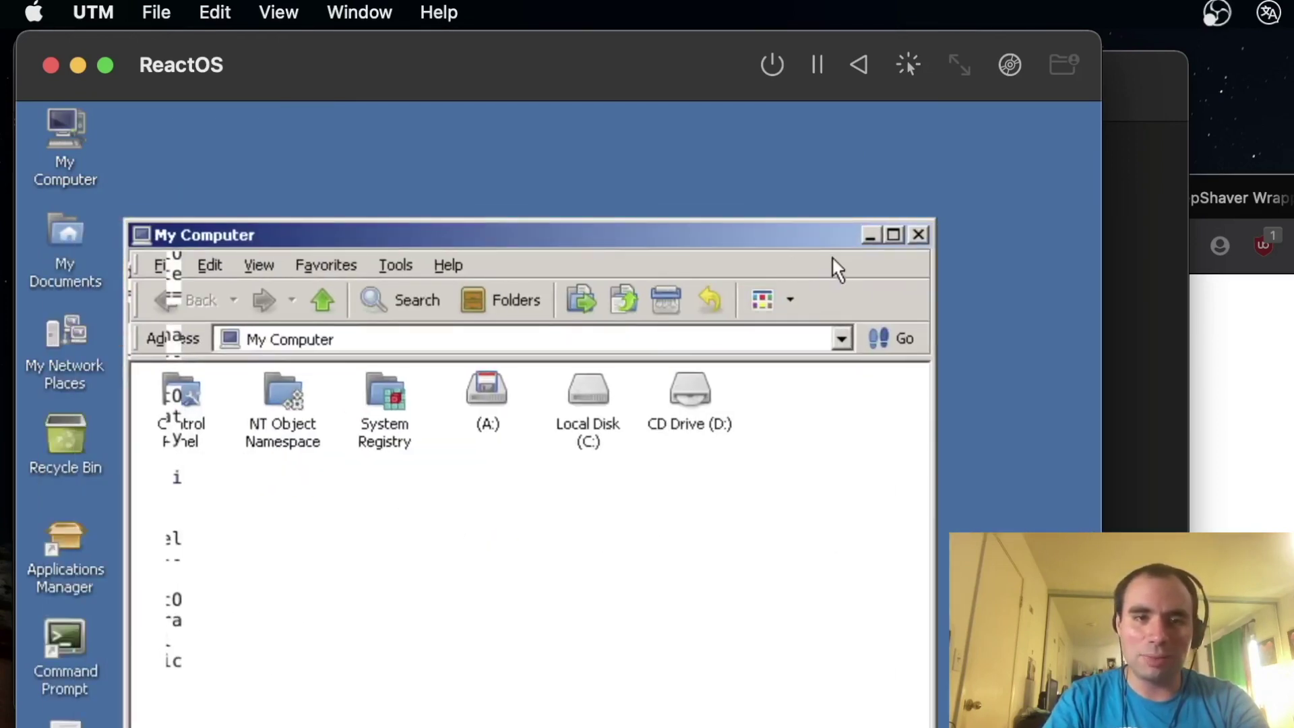
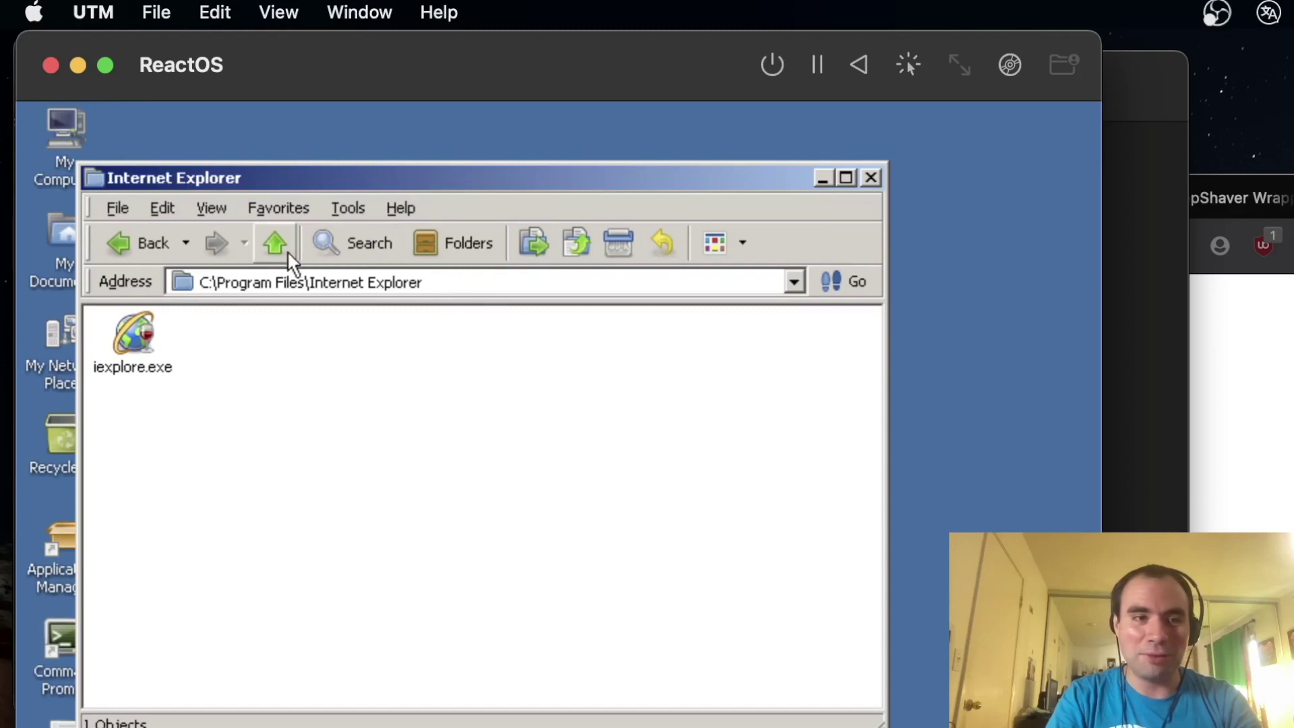
pyautogui.click(275, 243)
pyautogui.moveTo(596, 181); pyautogui.dragTo(649, 197)
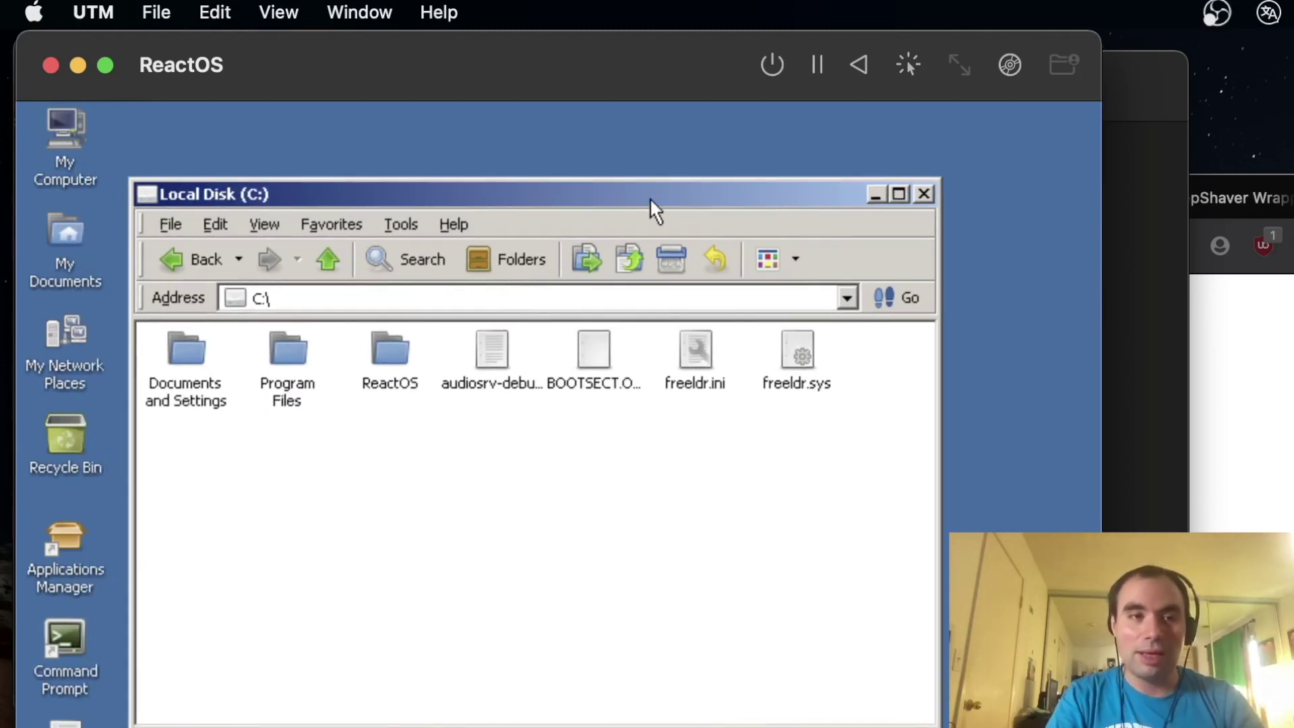
pyautogui.moveTo(650, 197); pyautogui.dragTo(662, 198)
pyautogui.click(935, 196)
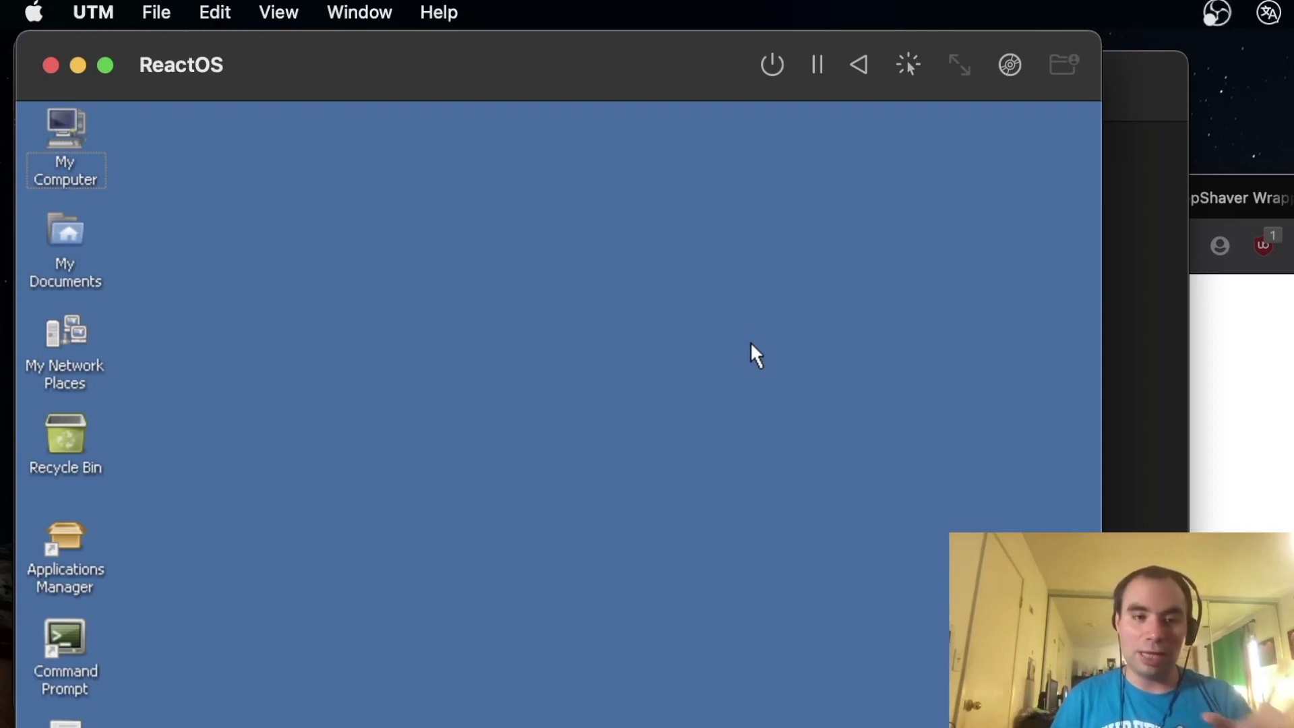
# Step: Shut down ReactOS from within the guest system and close its virtual machine window
pyautogui.rightClick(638, 392)
pyautogui.click(515, 423)
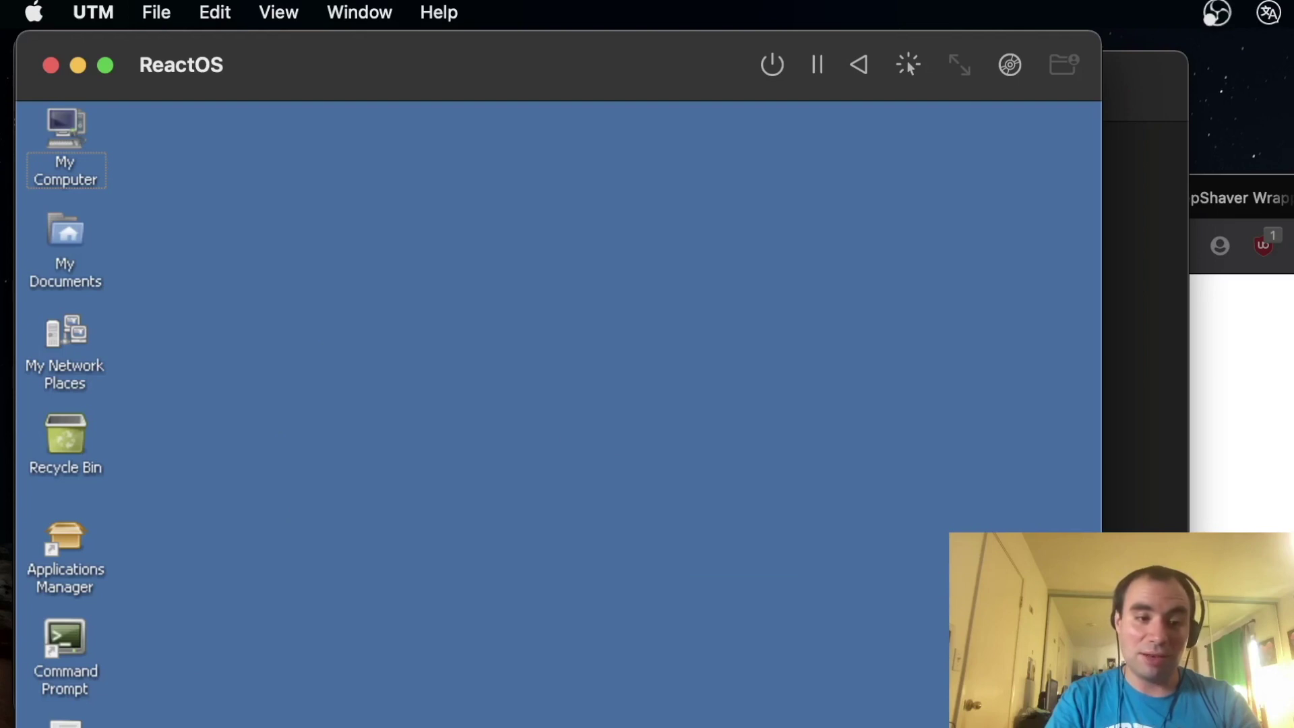
pyautogui.press('super')
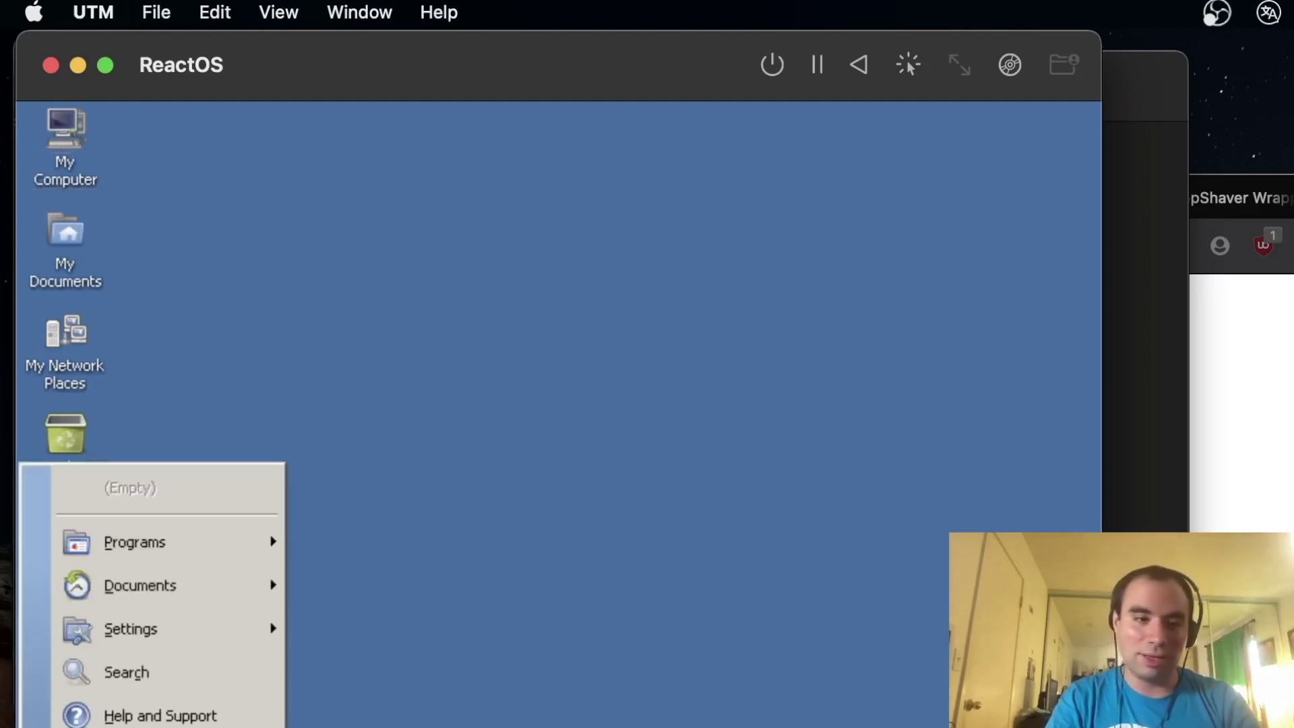
pyautogui.click(155, 726)
pyautogui.click(578, 636)
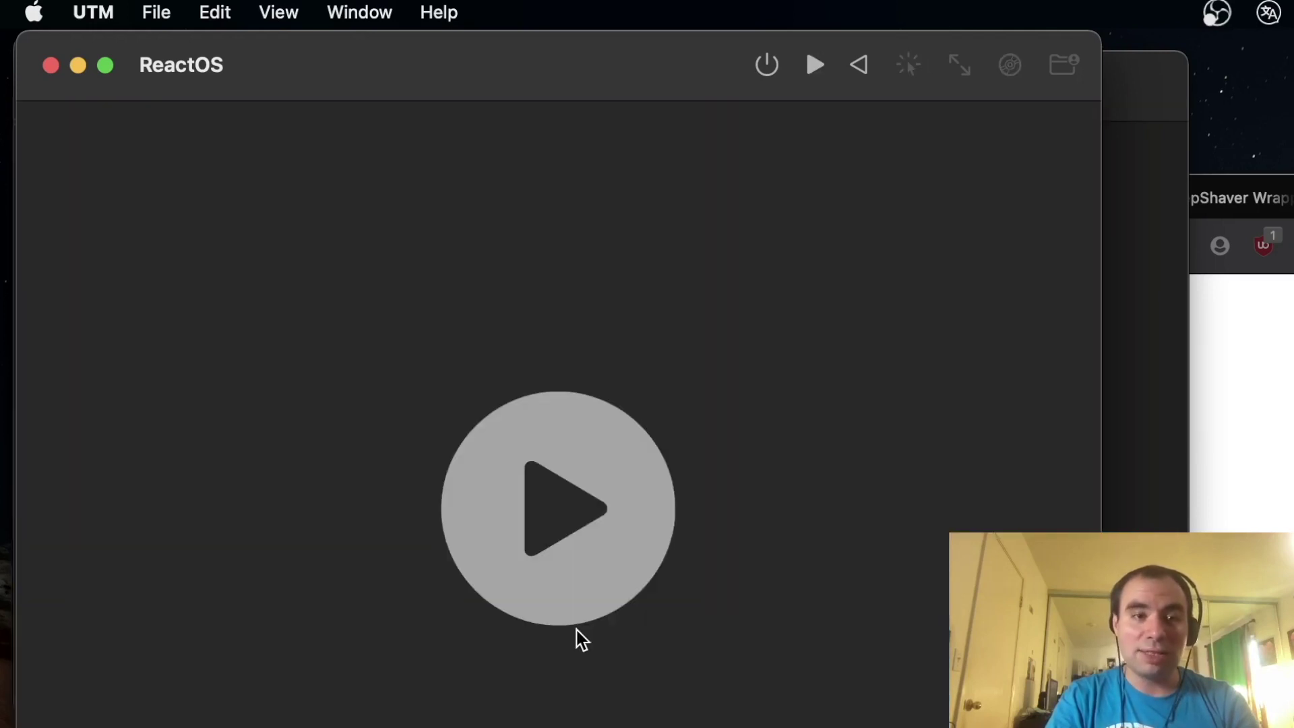
pyautogui.click(57, 66)
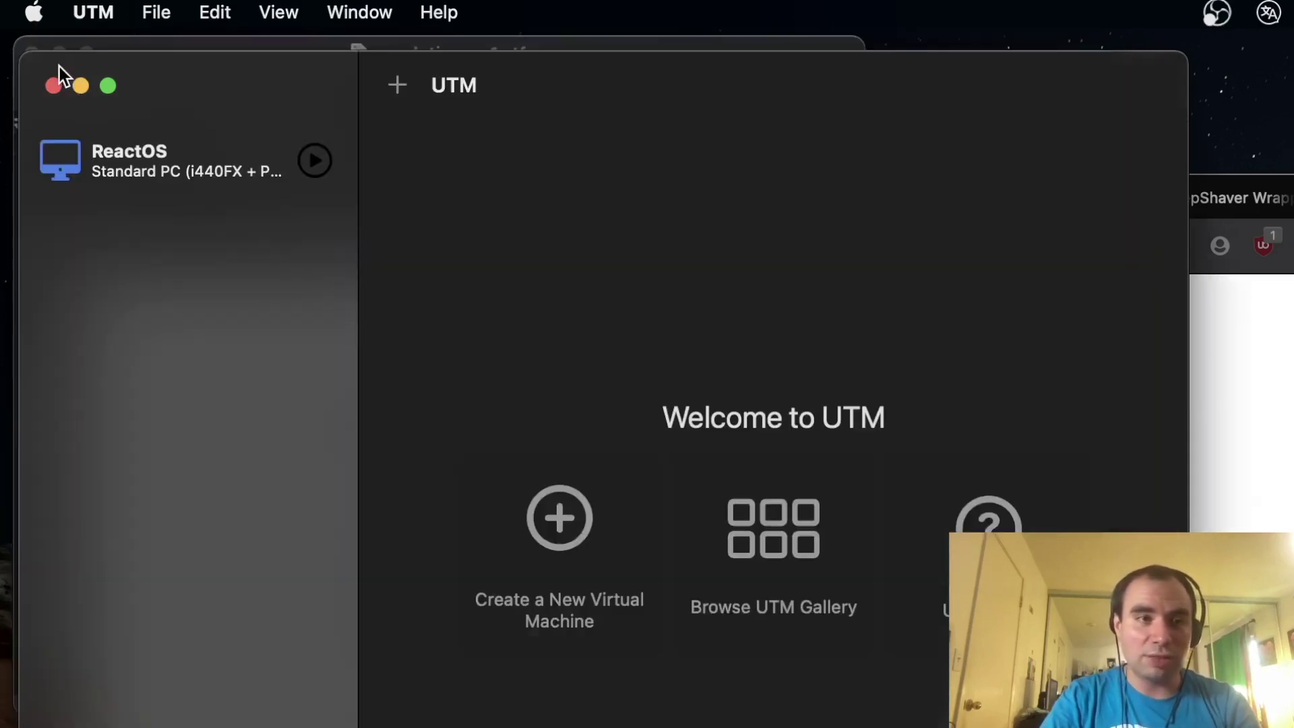
# Step: Open the ReactOS virtual machine's settings and show the advanced system options for CPU, JIT cache and machine properties
pyautogui.rightClick(196, 158)
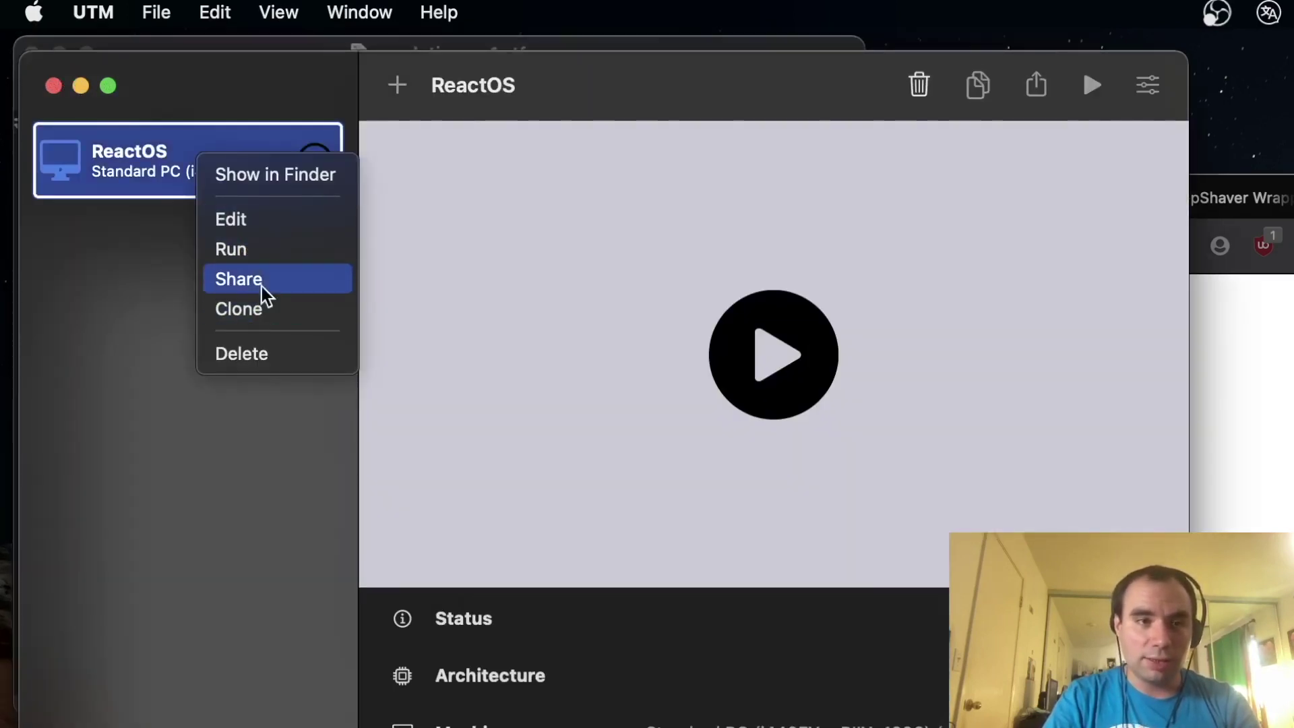
pyautogui.click(258, 227)
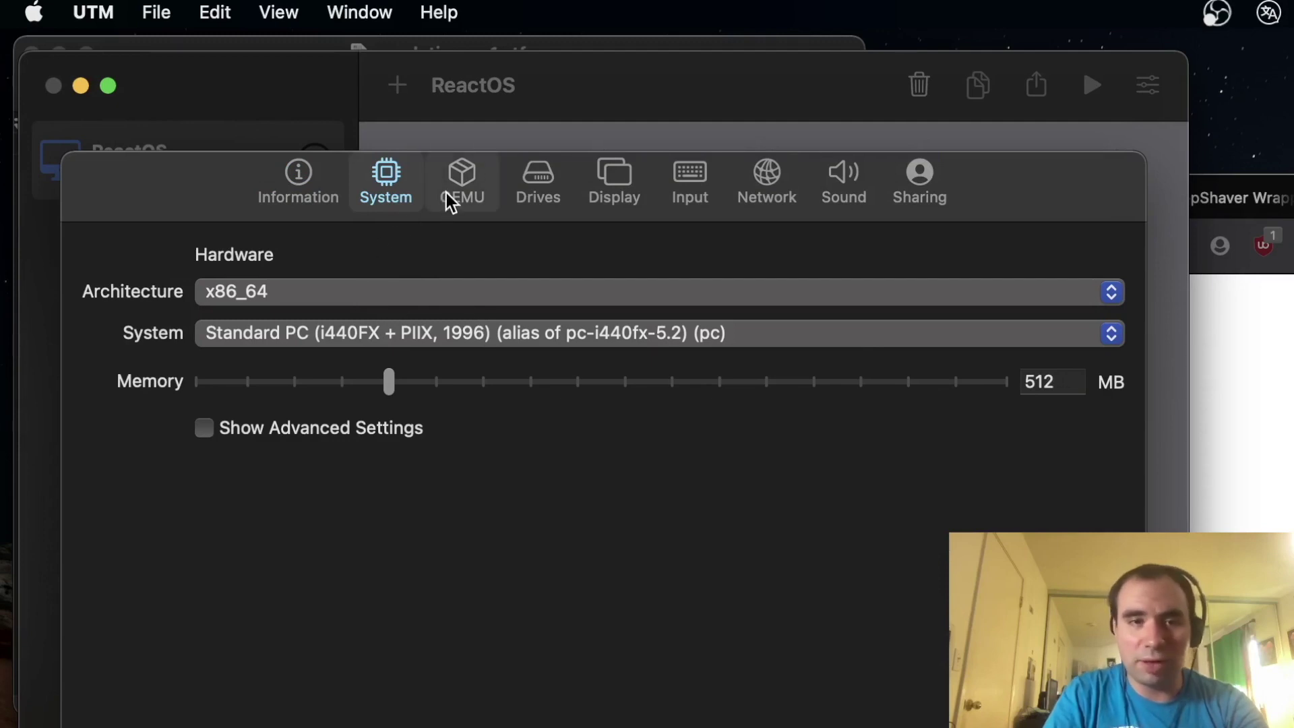
pyautogui.click(256, 433)
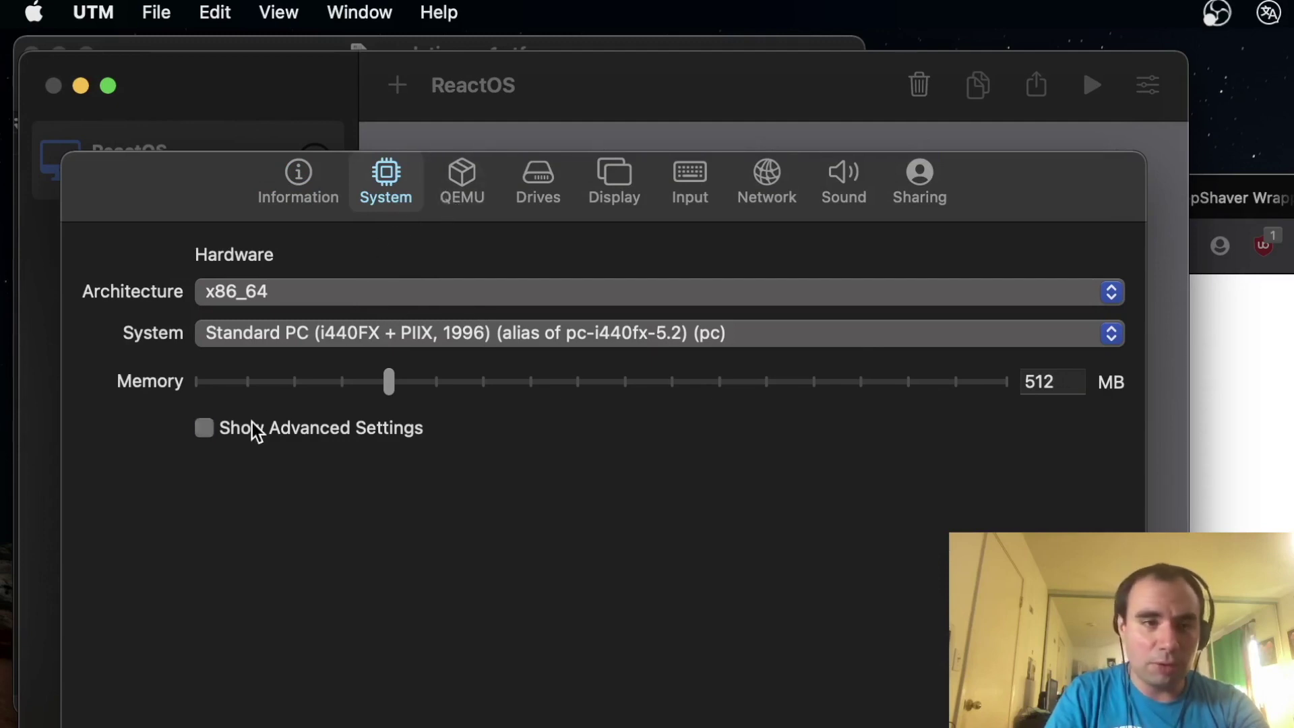
pyautogui.scroll(-5, 300, 506)
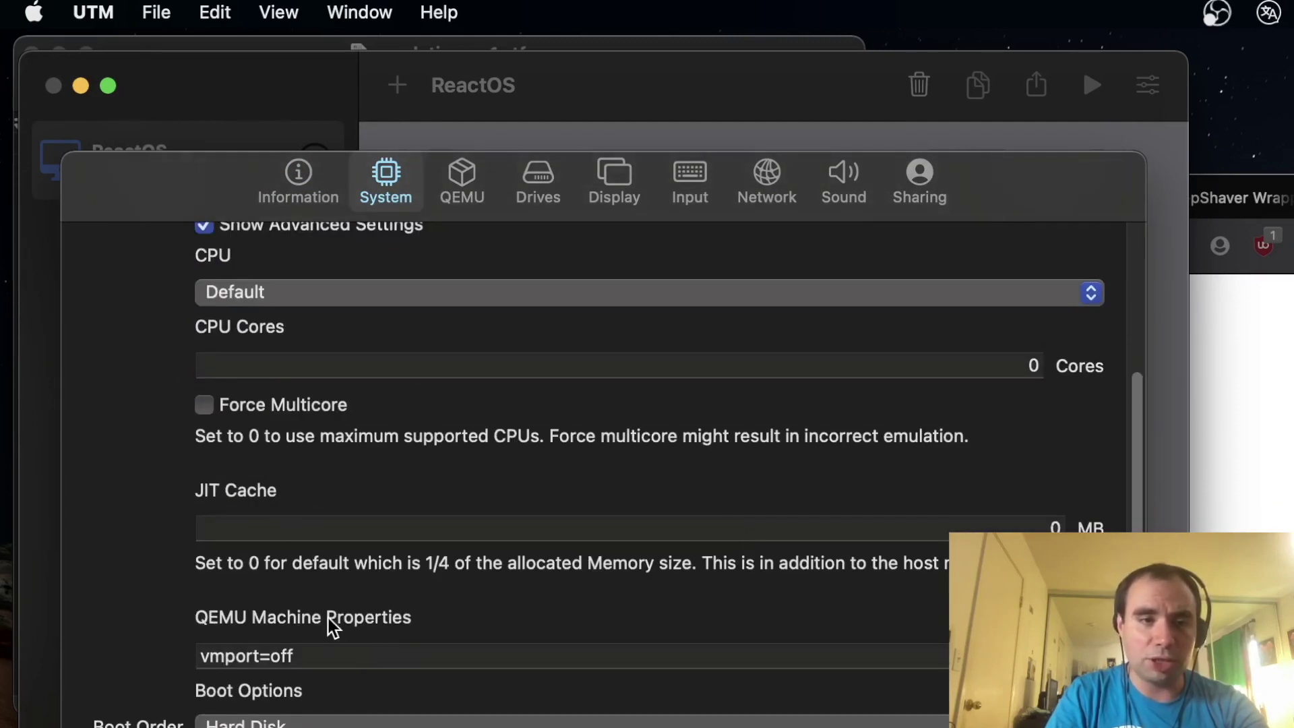
pyautogui.scroll(5, 413, 619)
# Step: Examine the QEMU arguments in the ReactOS virtual machine's settings, down to the USB and drive device entries
pyautogui.click(453, 197)
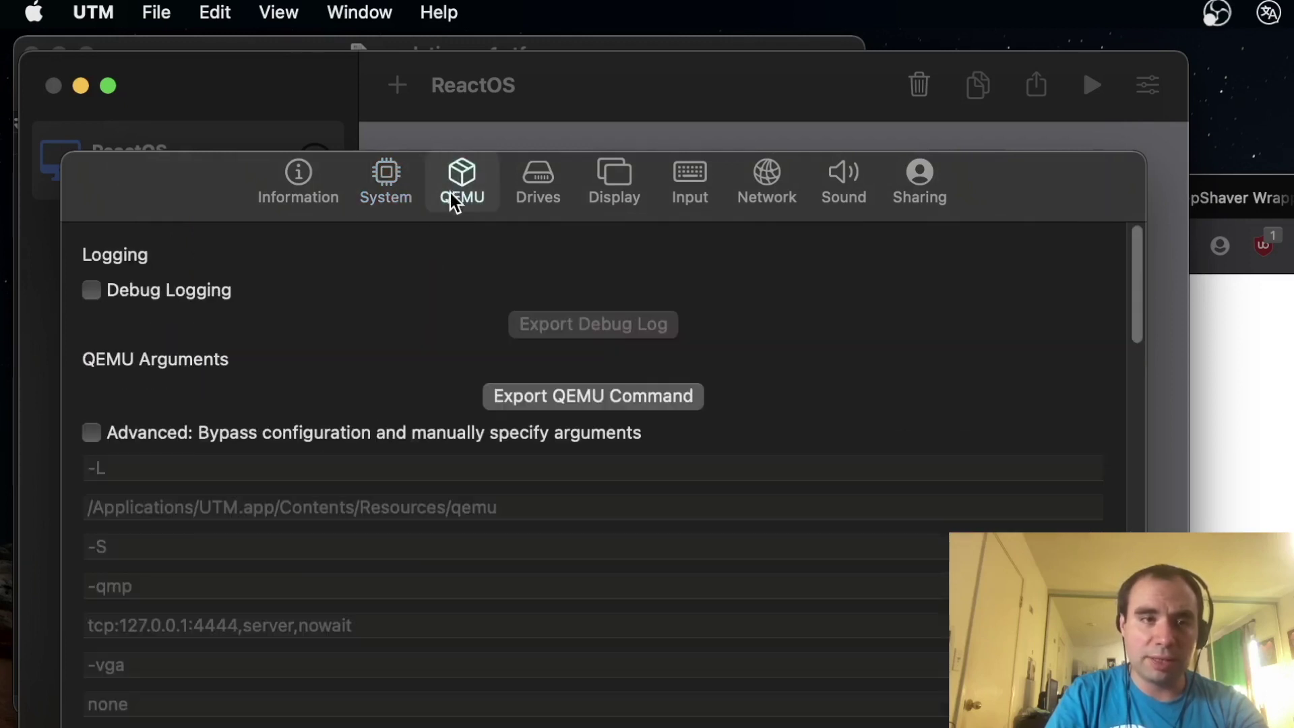
pyautogui.scroll(-15, 269, 380)
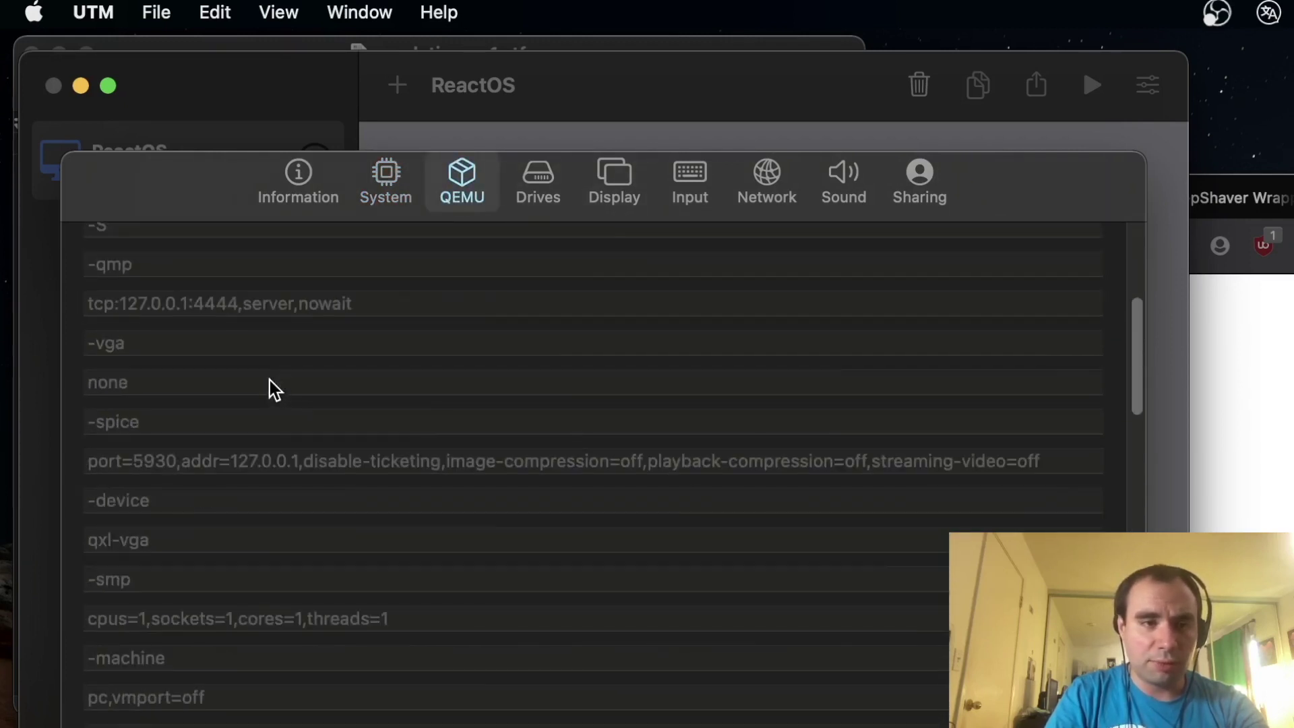
pyautogui.scroll(-2, 269, 380)
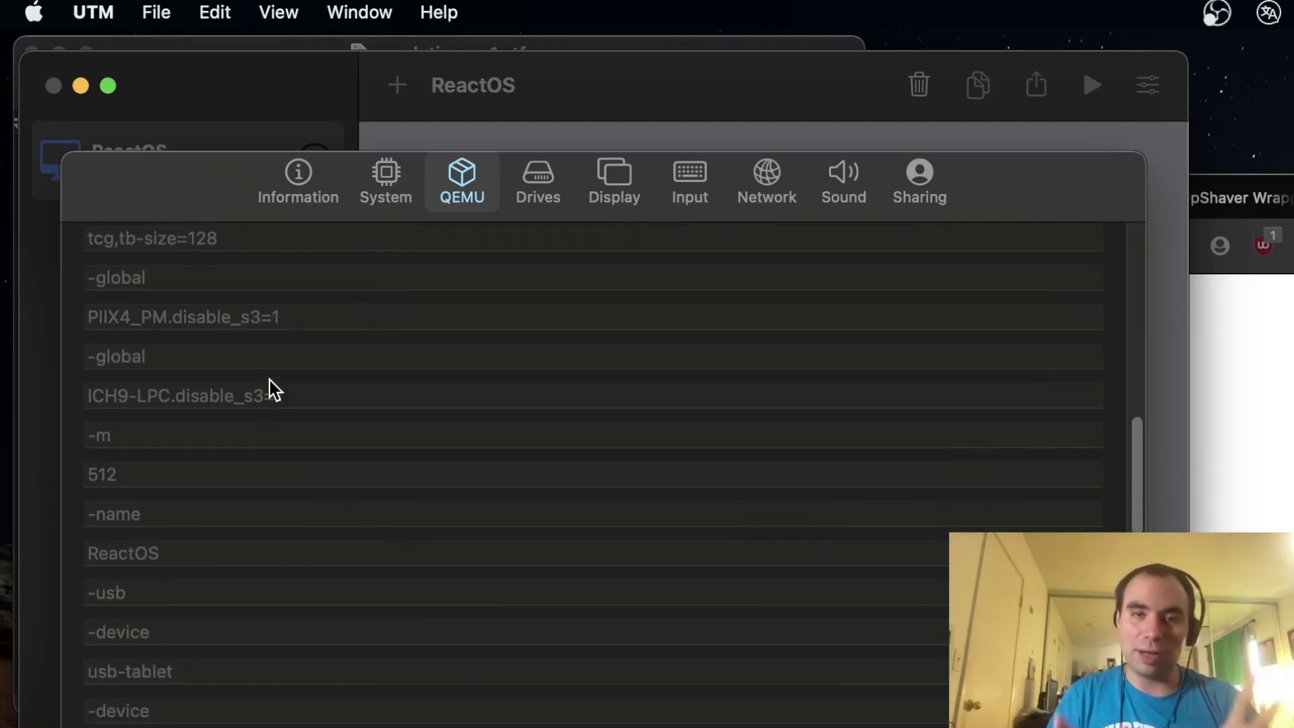
pyautogui.scroll(-1, 270, 380)
pyautogui.scroll(-6, 269, 384)
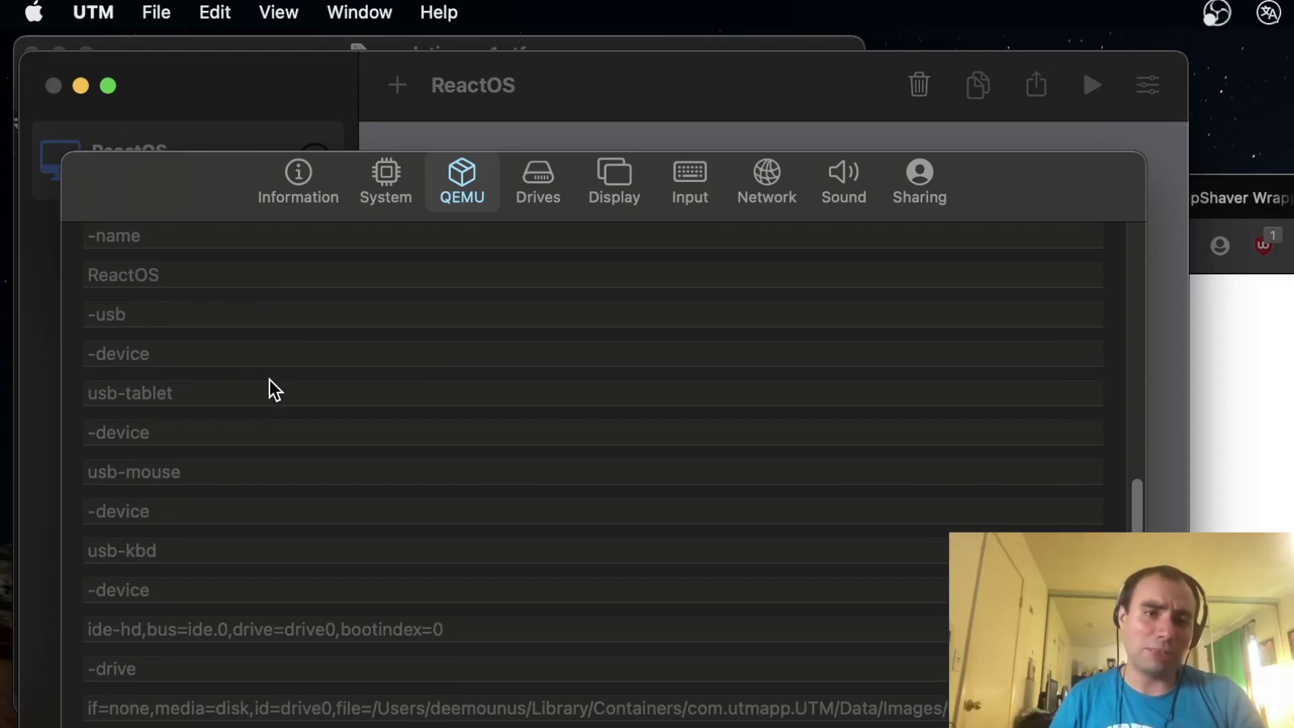
pyautogui.scroll(-3, 269, 385)
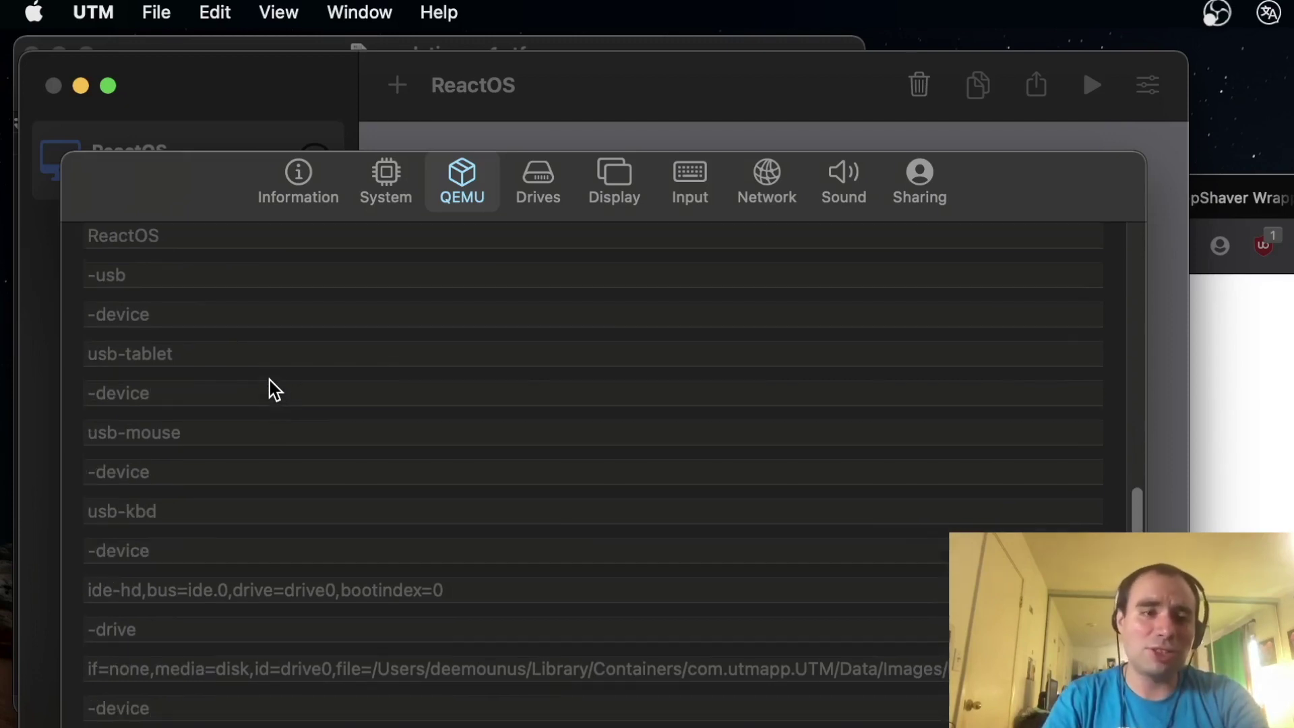
# Step: Review the virtual machine's drive and display settings, including the list of available emulated display cards
pyautogui.click(521, 178)
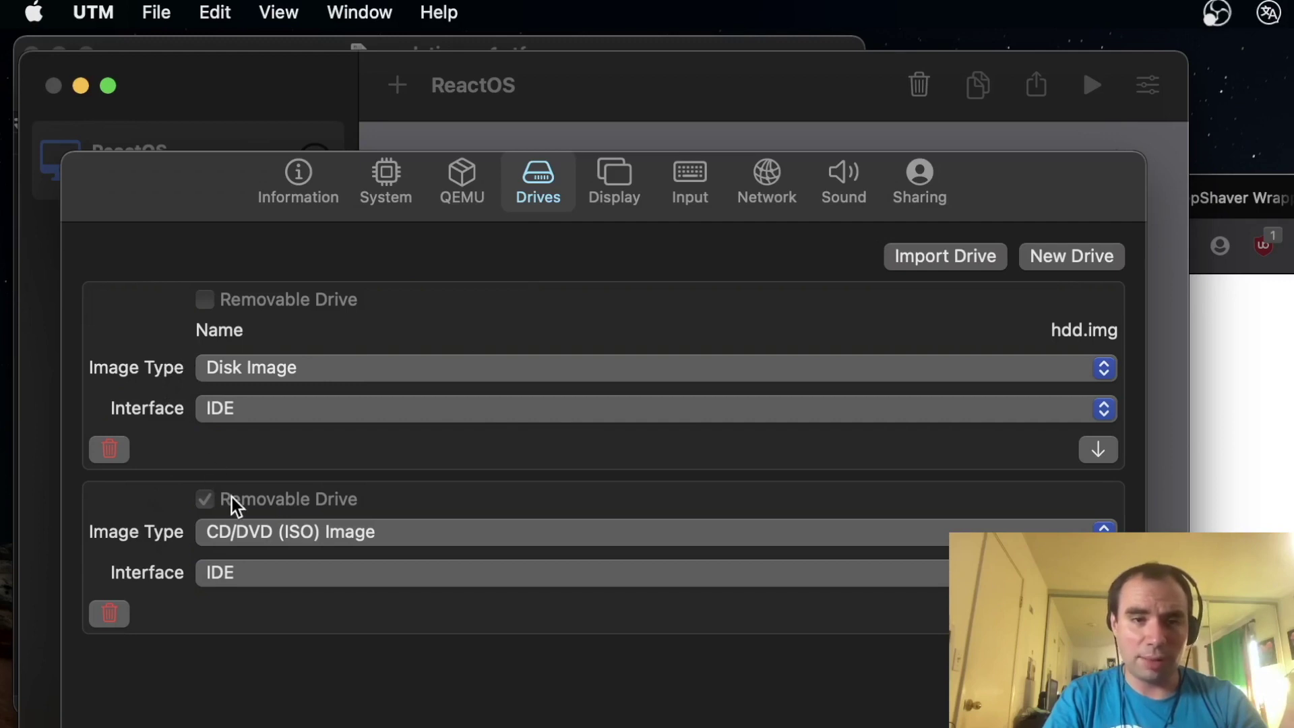
pyautogui.click(614, 178)
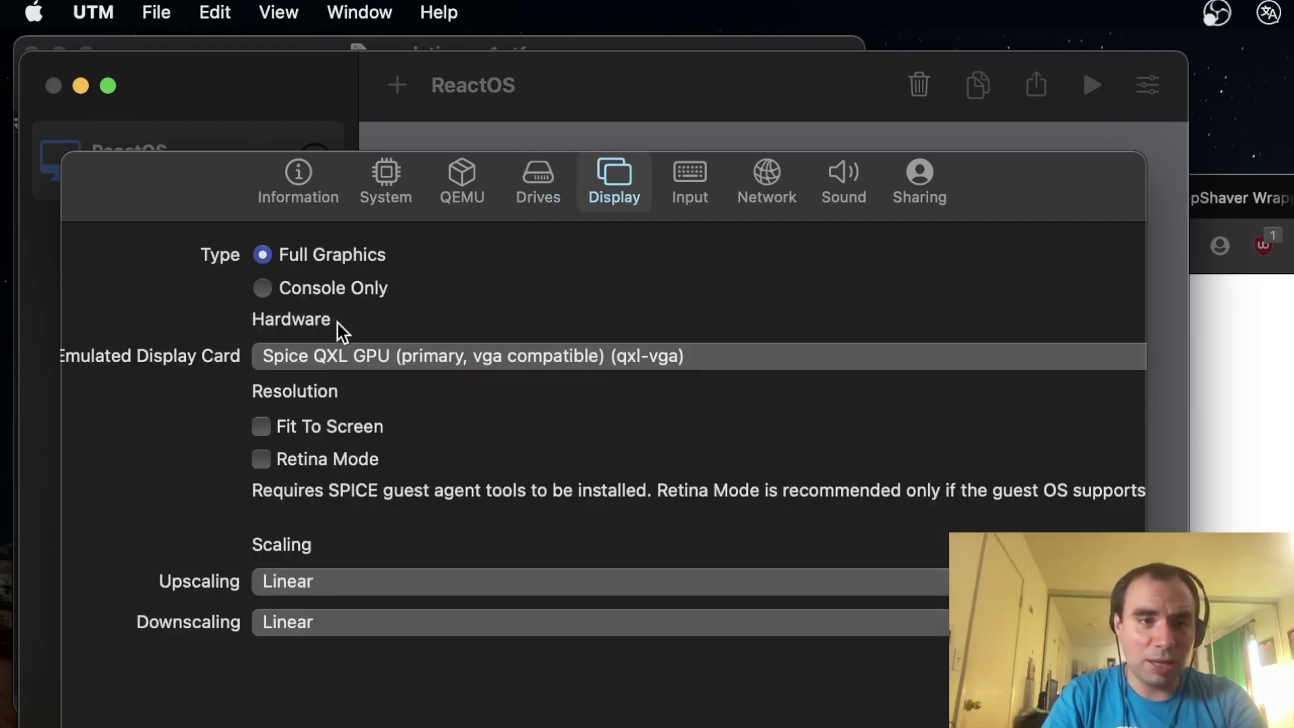
pyautogui.click(289, 365)
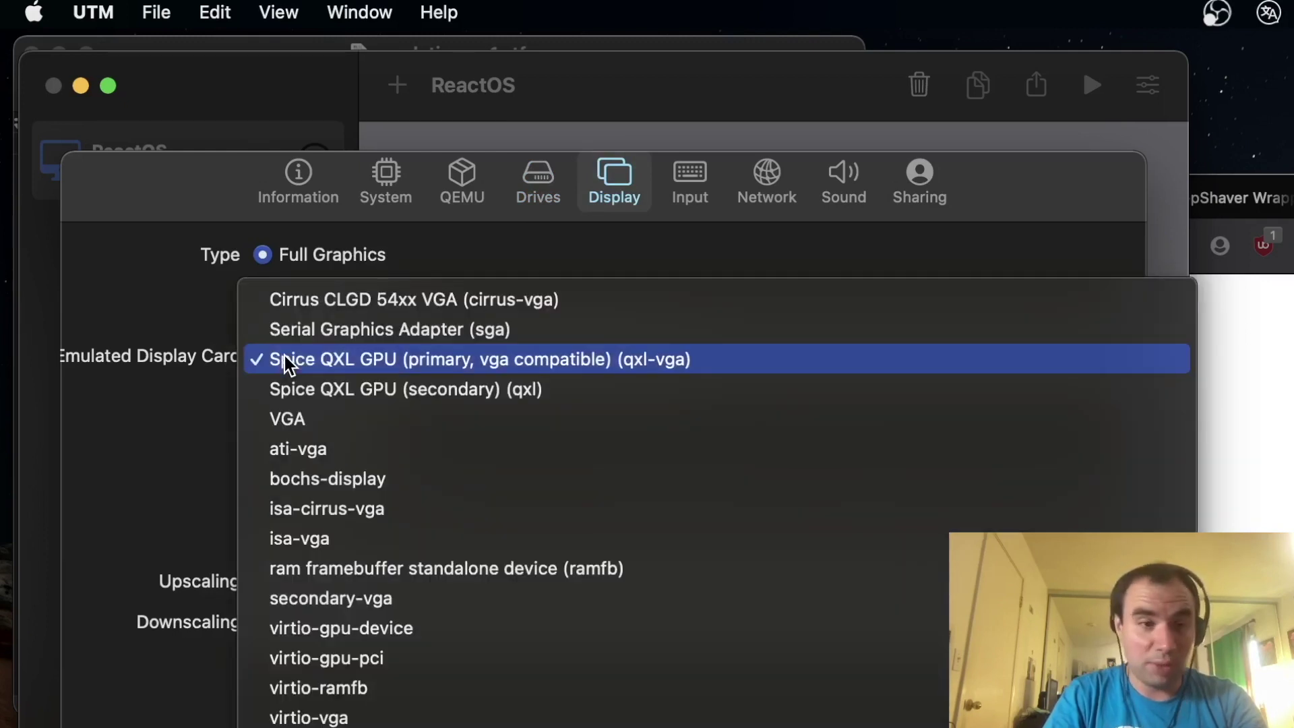
pyautogui.click(124, 358)
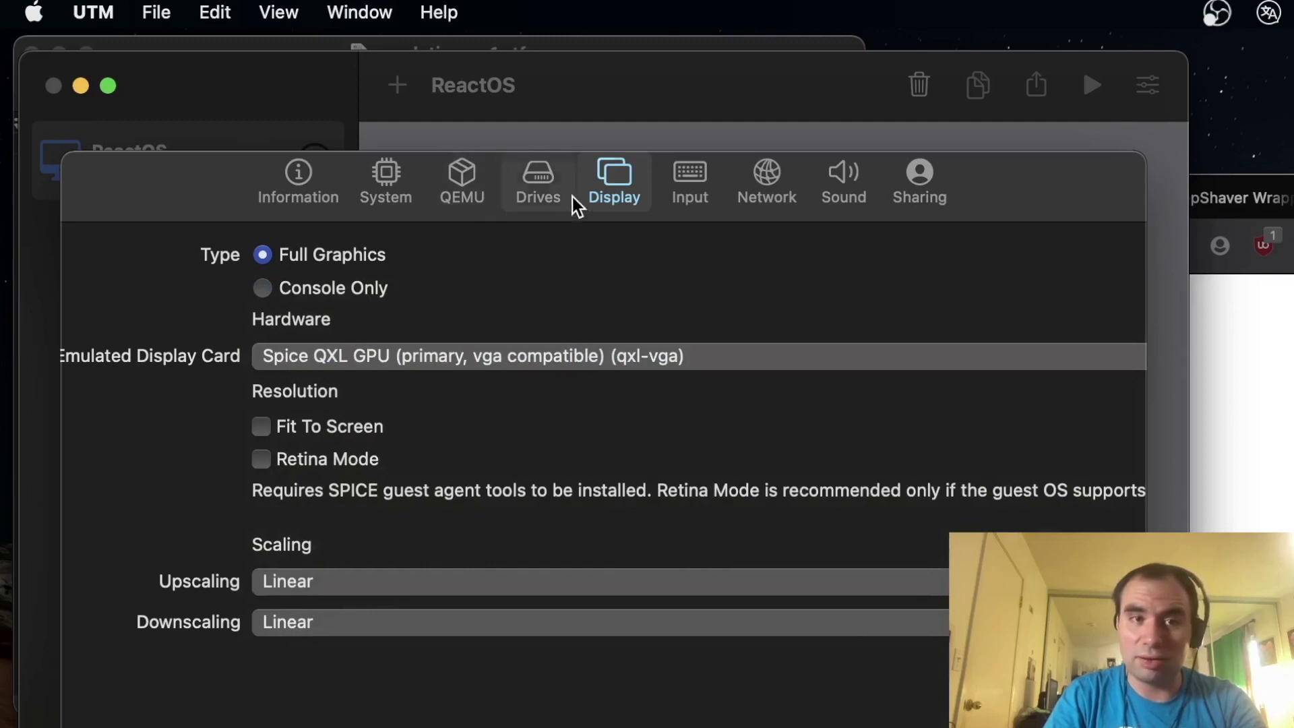
# Step: Check the virtual machine's input, network, sound and sharing settings and close the configuration
pyautogui.click(681, 176)
pyautogui.click(768, 182)
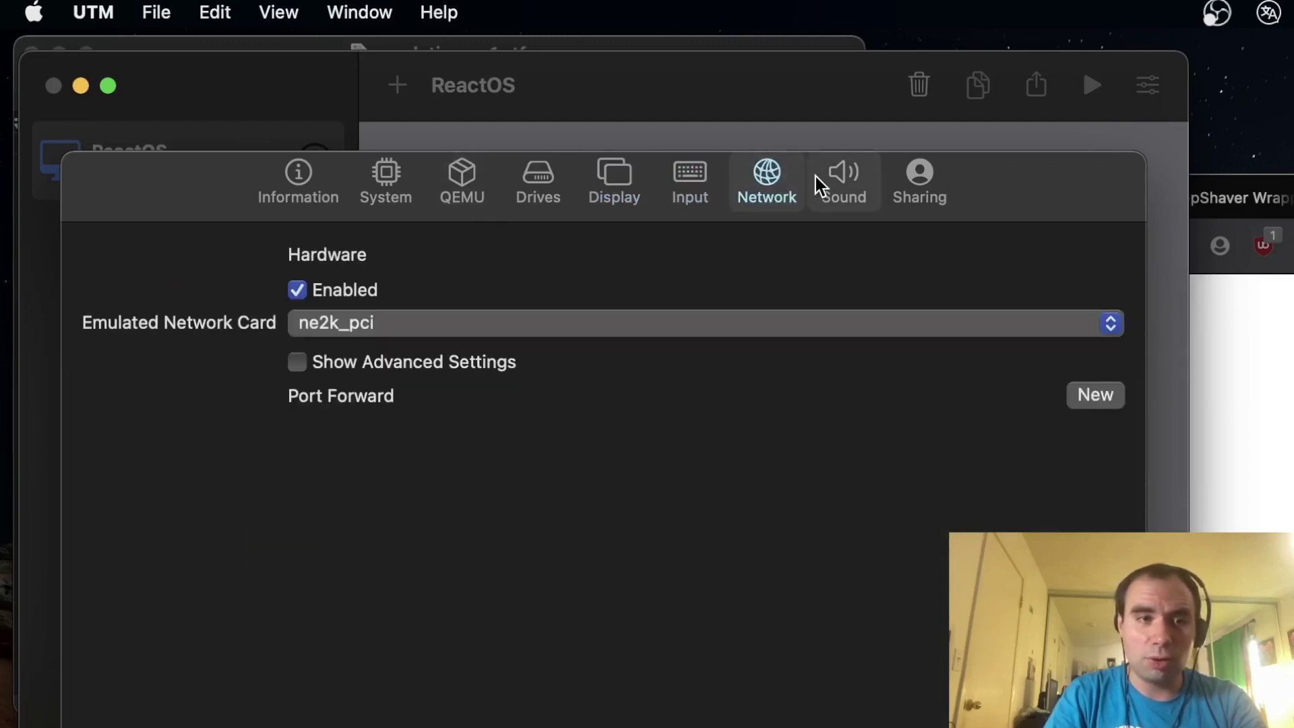
pyautogui.click(835, 202)
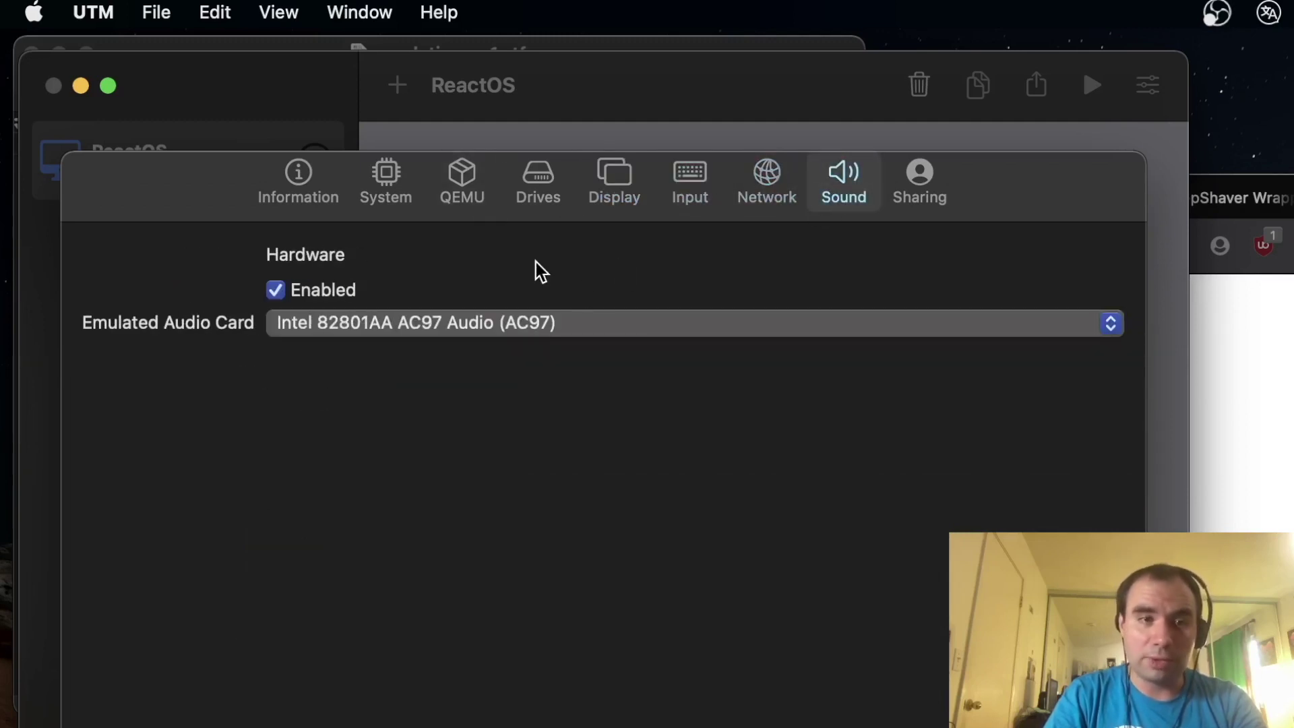
pyautogui.click(903, 186)
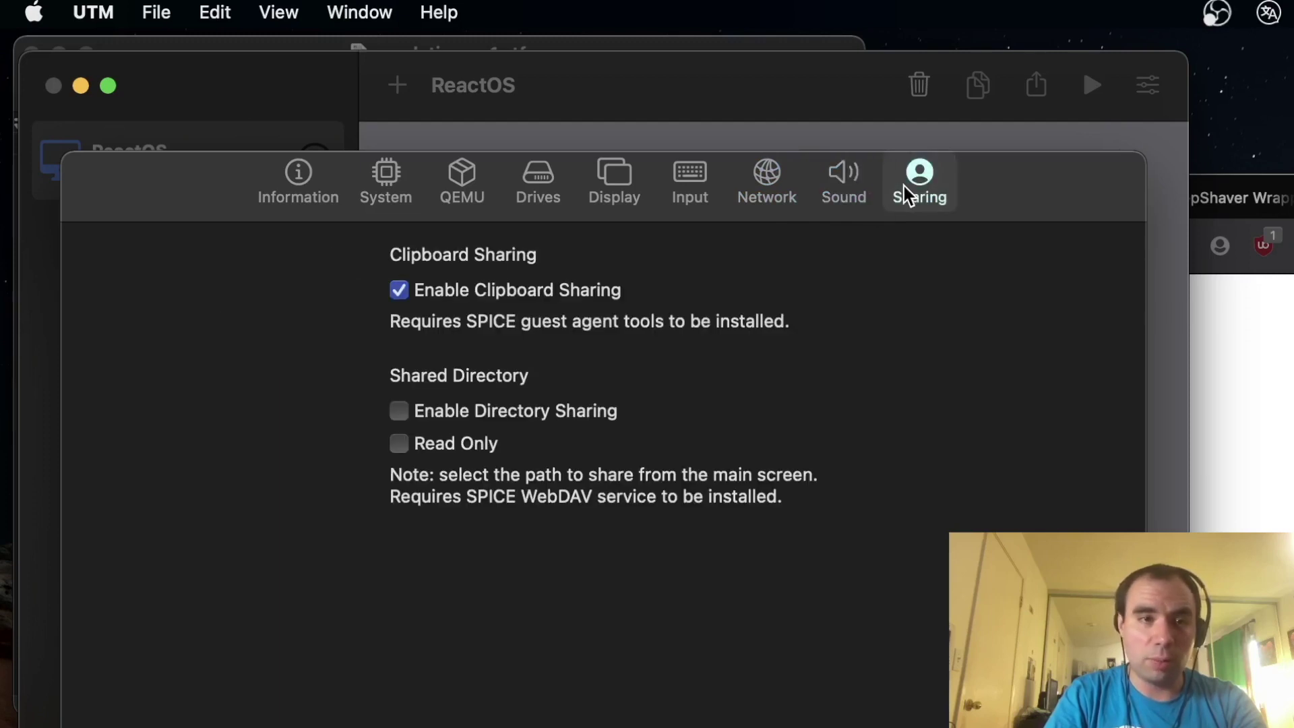
pyautogui.press('Return')
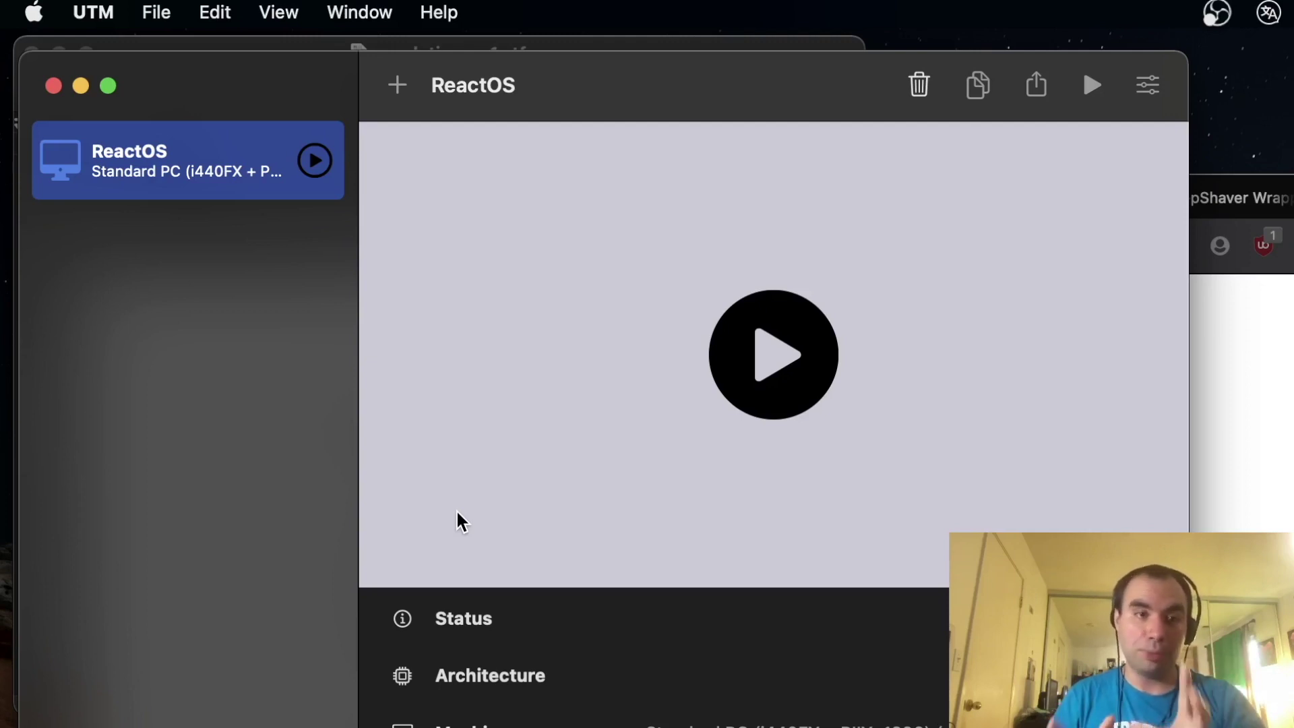
# Step: Start a new virtual machine from scratch and look through the architectures available in its system settings
pyautogui.click(397, 87)
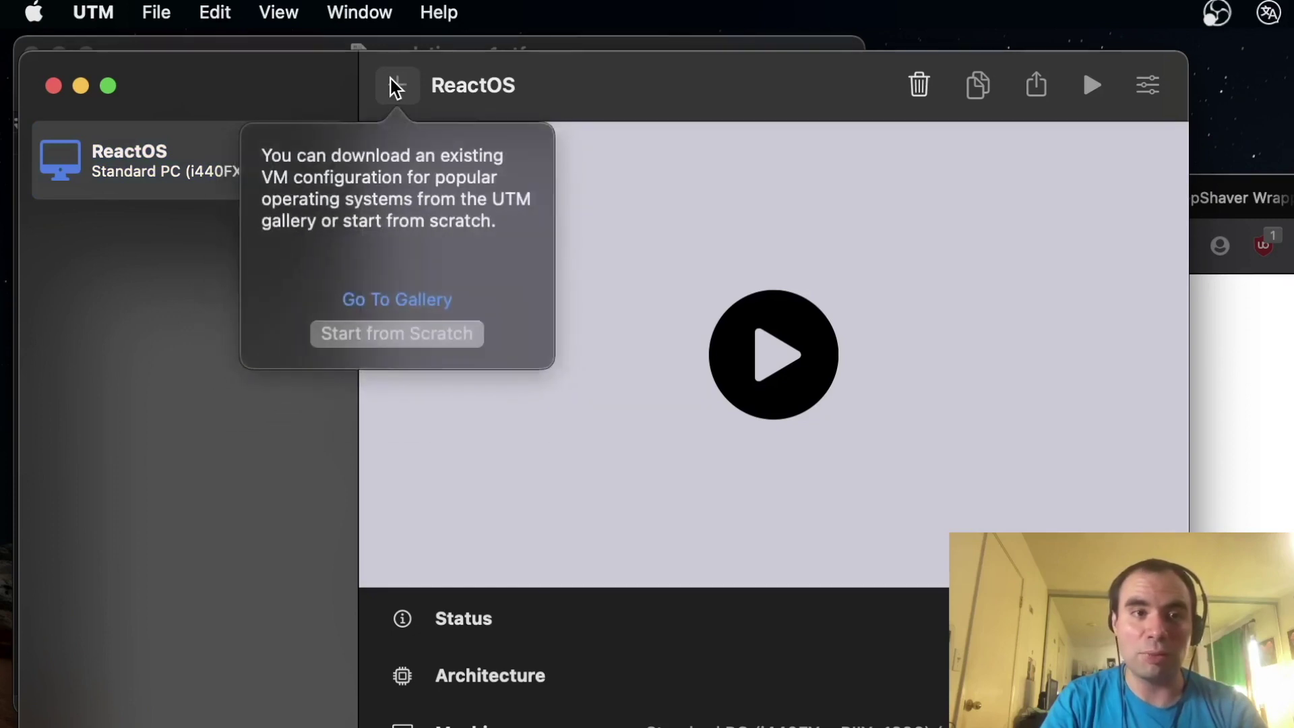
pyautogui.click(381, 337)
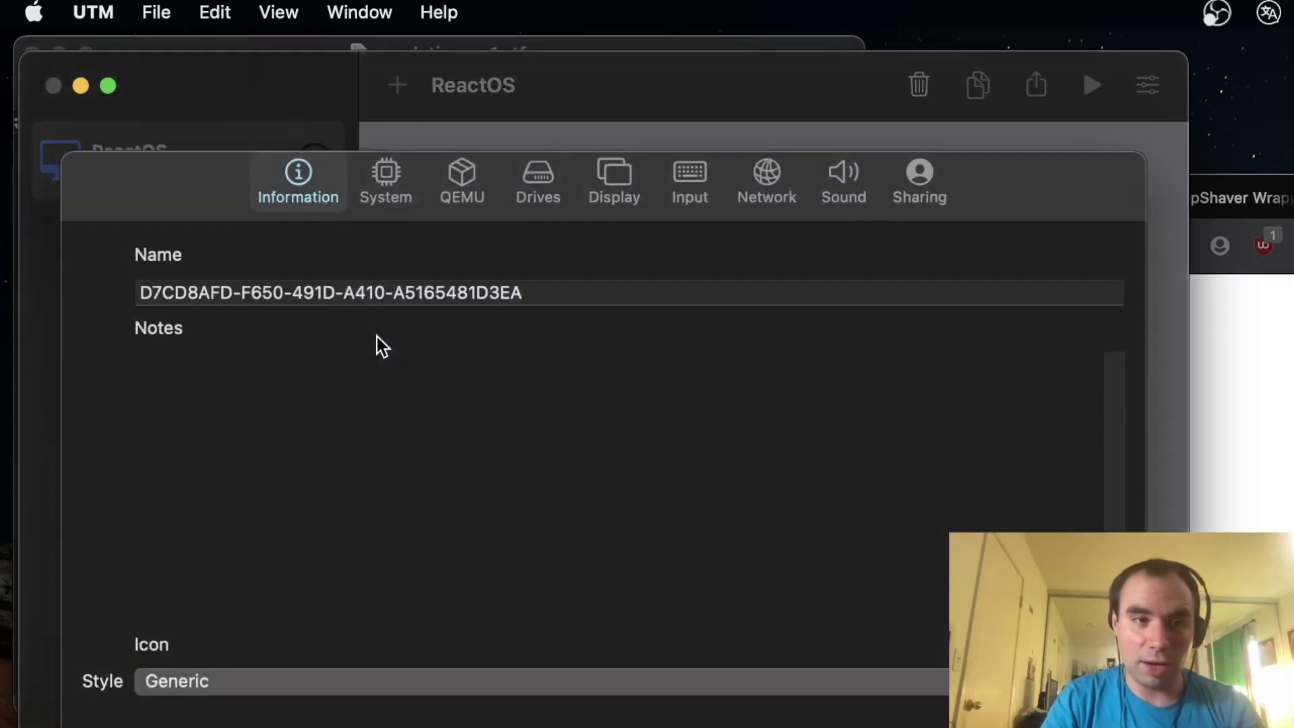
pyautogui.click(393, 195)
pyautogui.click(379, 284)
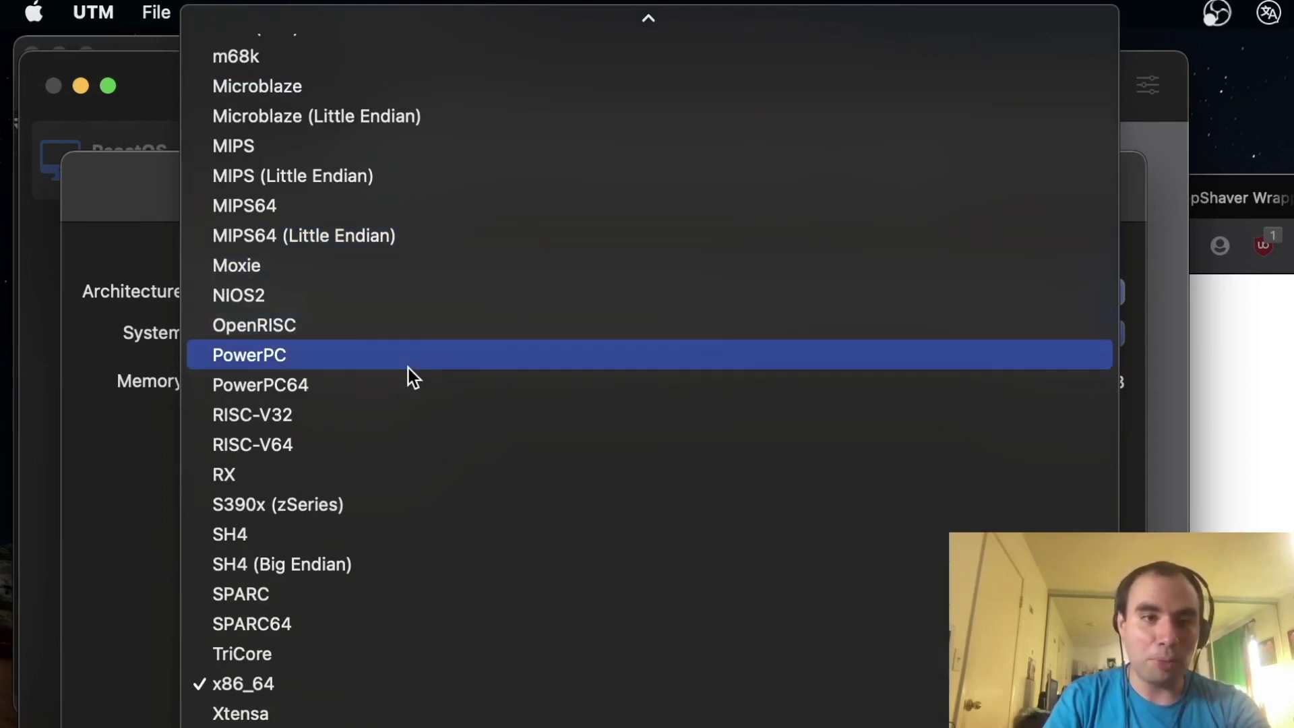
pyautogui.scroll(3, 386, 201)
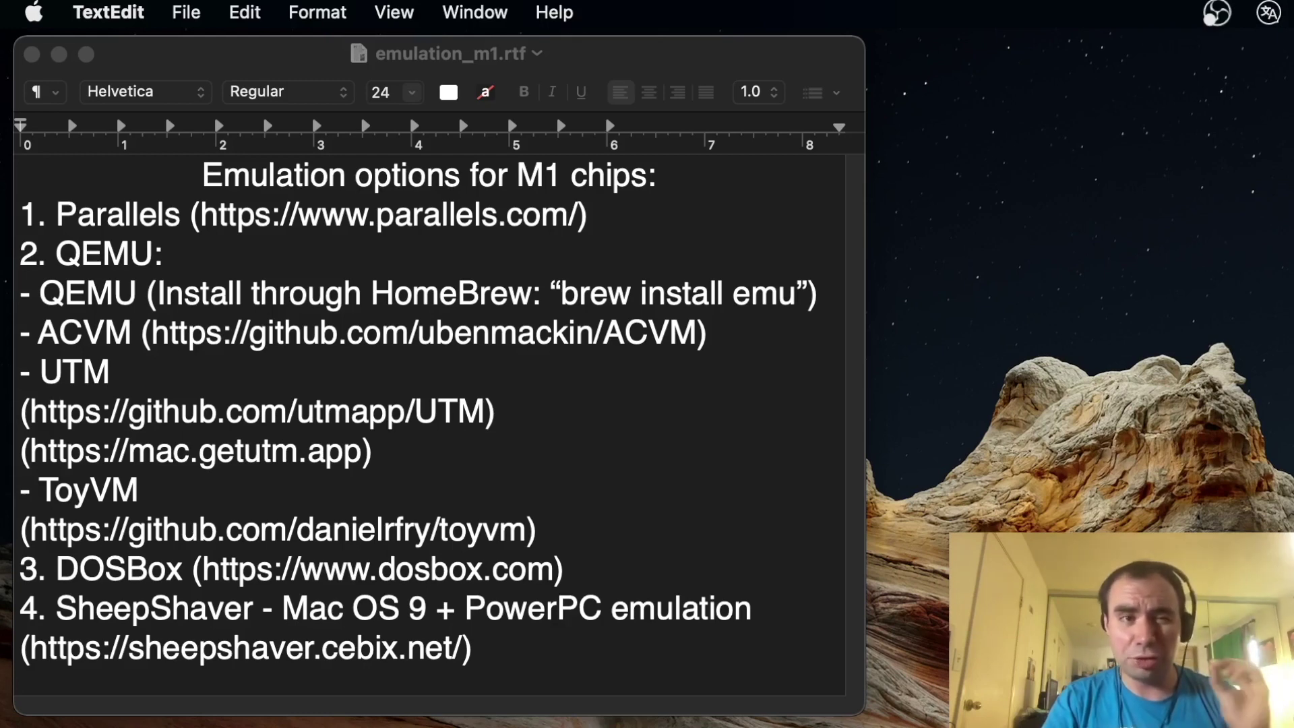
# Step: Bring the QEMU Mac.rtf notes to the front and go over the Xcode Tools, QEMU installation and disk image commands
pyautogui.click(809, 707)
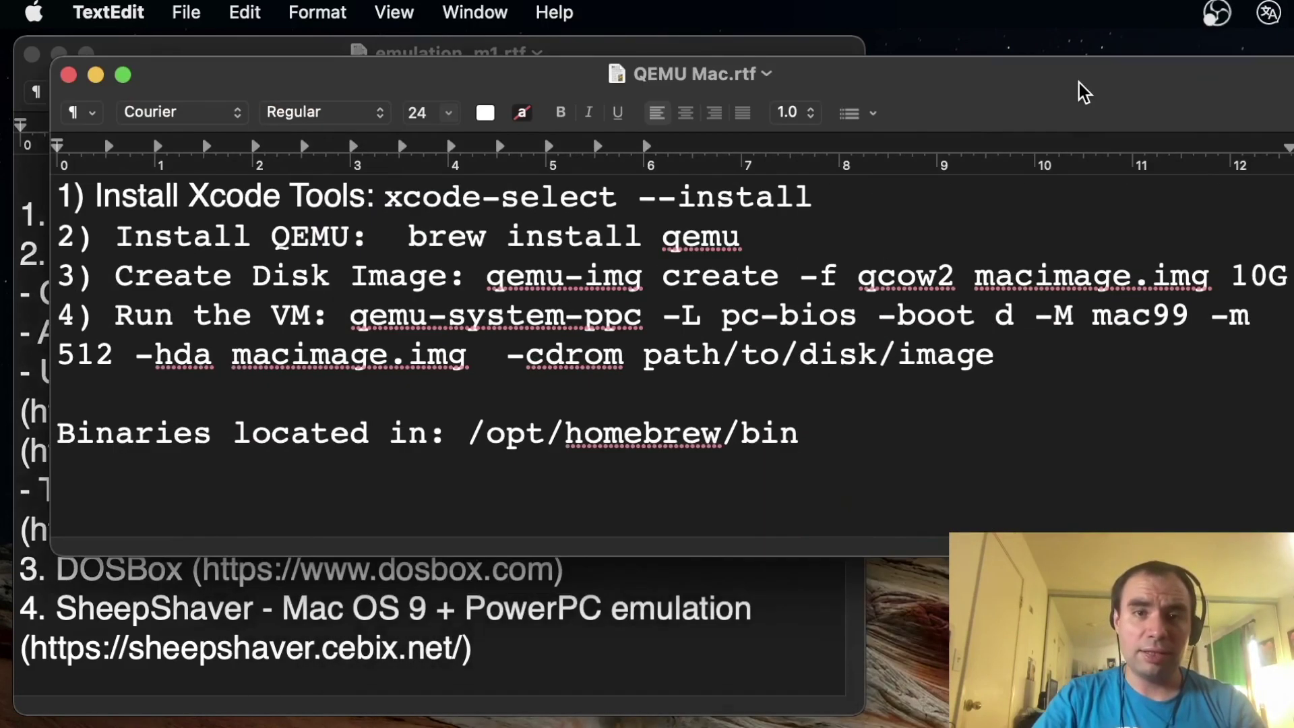
pyautogui.moveTo(1063, 74); pyautogui.dragTo(1046, 70)
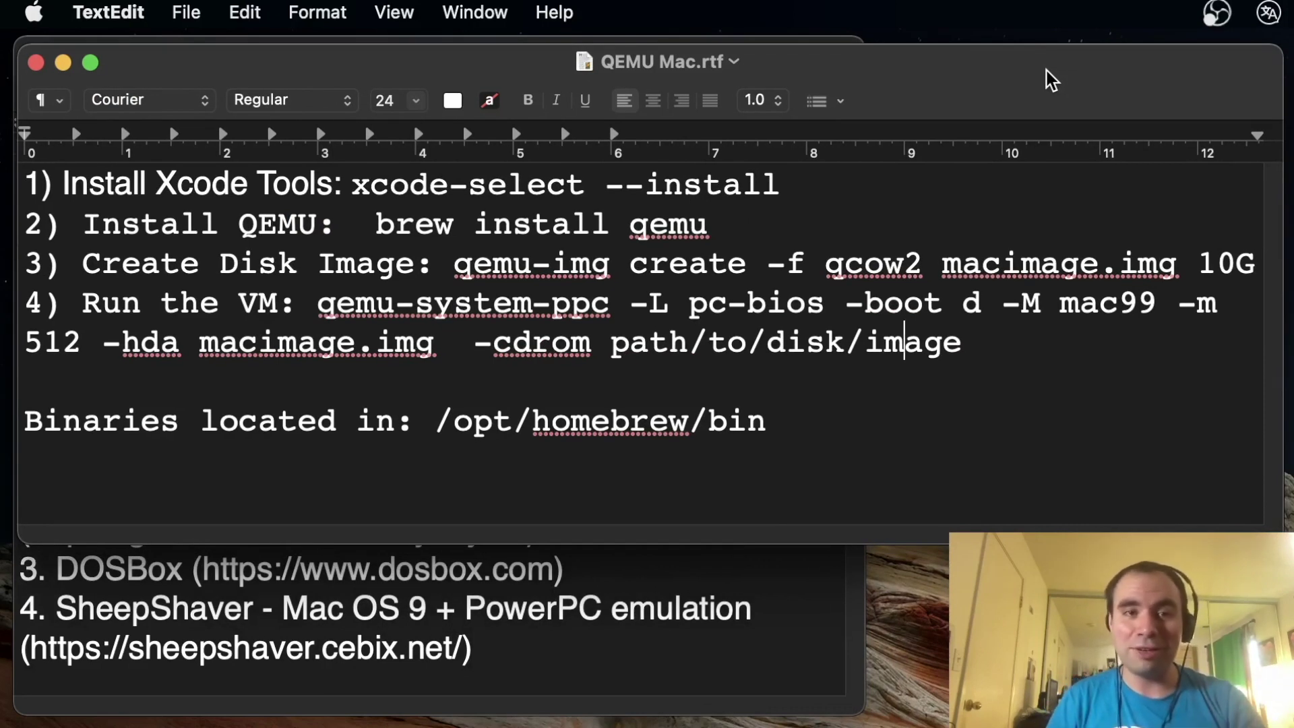
pyautogui.click(1040, 267)
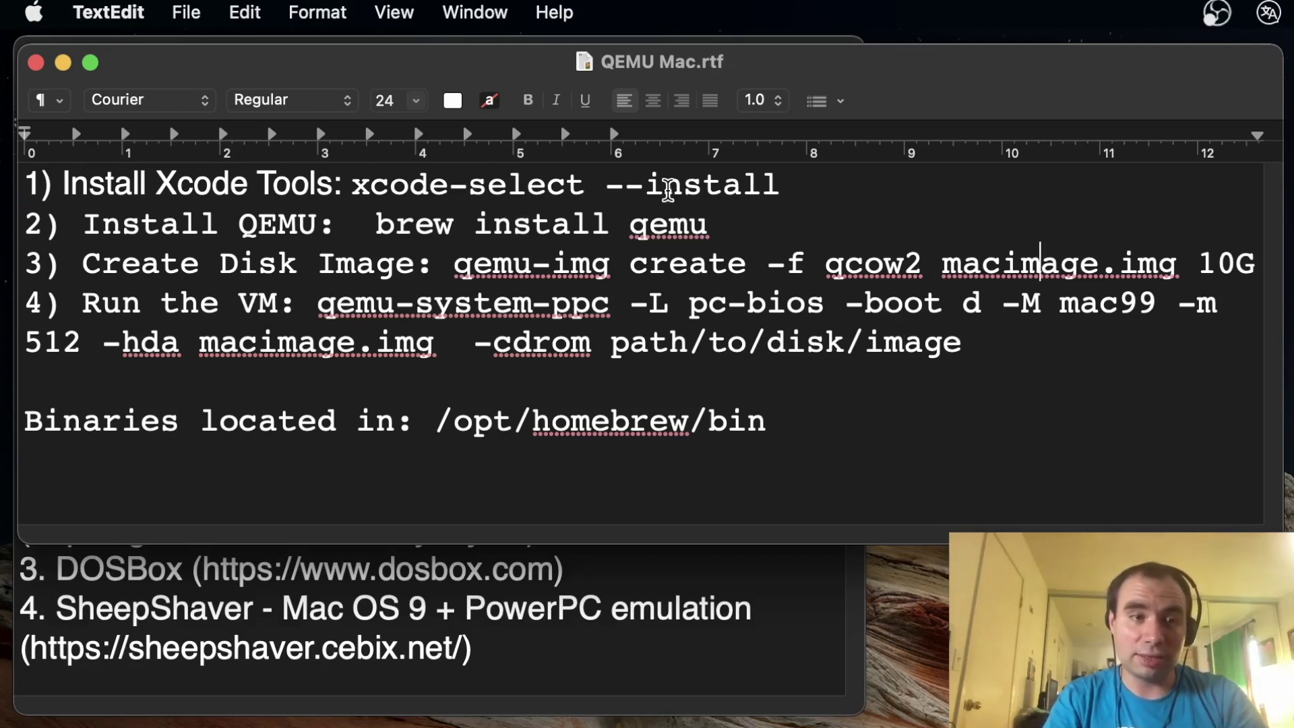
pyautogui.click(705, 223)
pyautogui.click(371, 232)
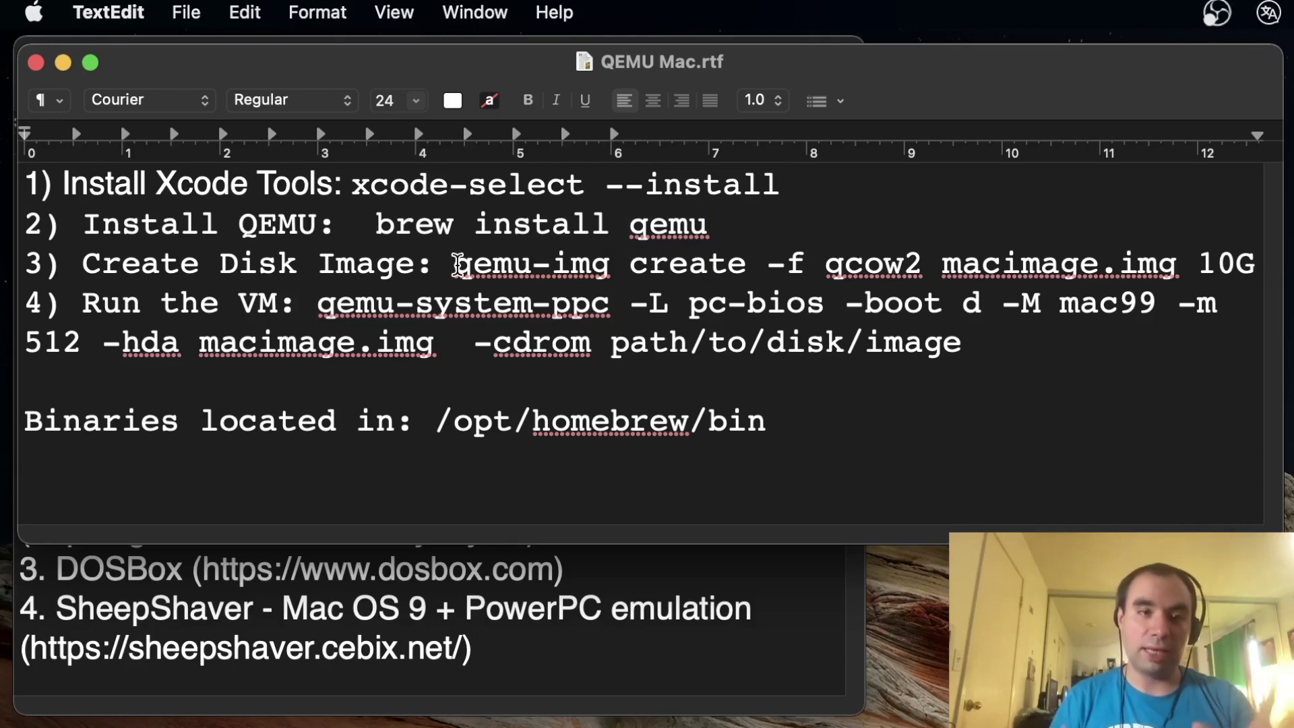
pyautogui.press('Down')
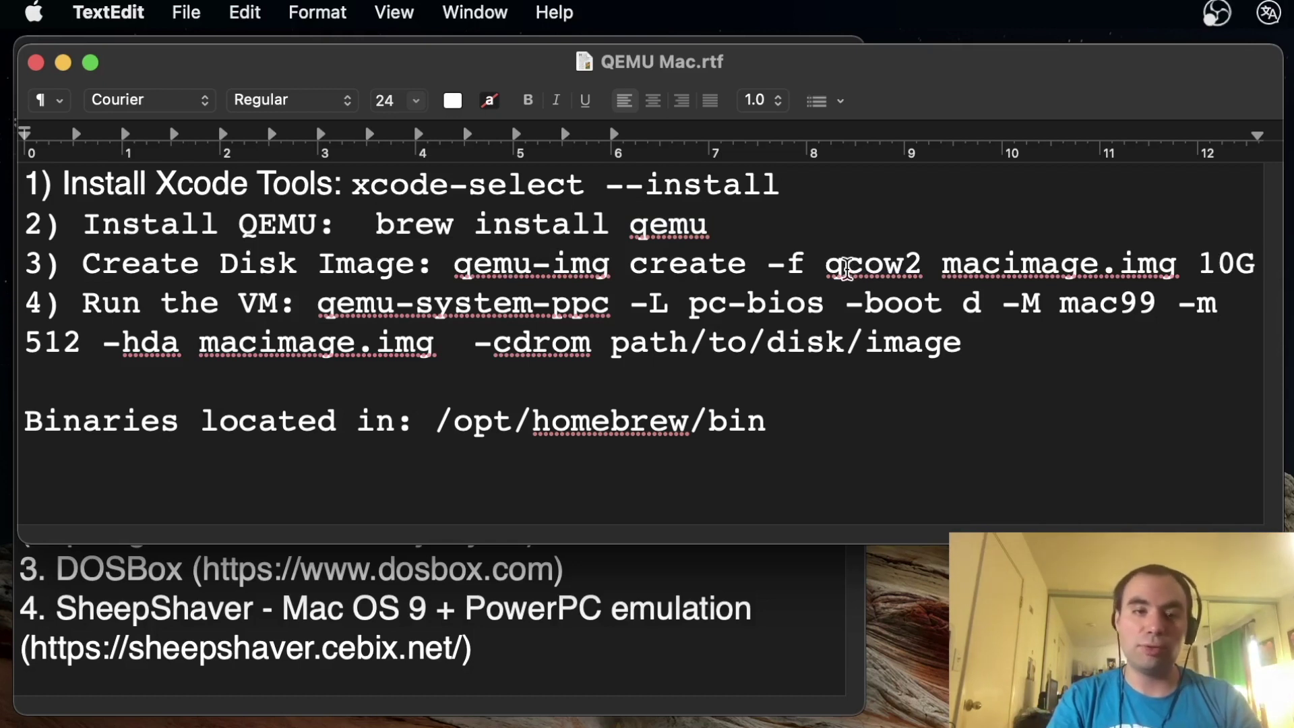
# Step: Go over the qemu-system-ppc command for running the VM and select the path /opt/homebrew/bin in the notes
pyautogui.click(432, 305)
pyautogui.click(688, 290)
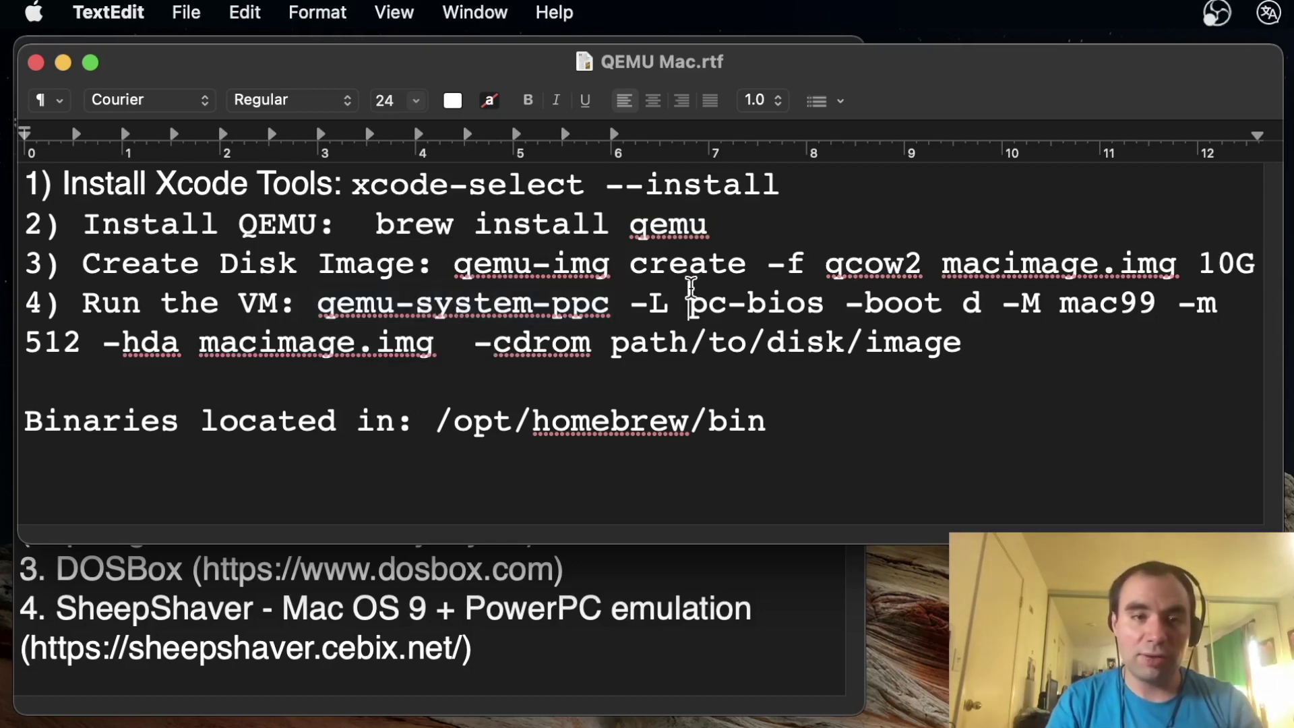
pyautogui.click(1003, 347)
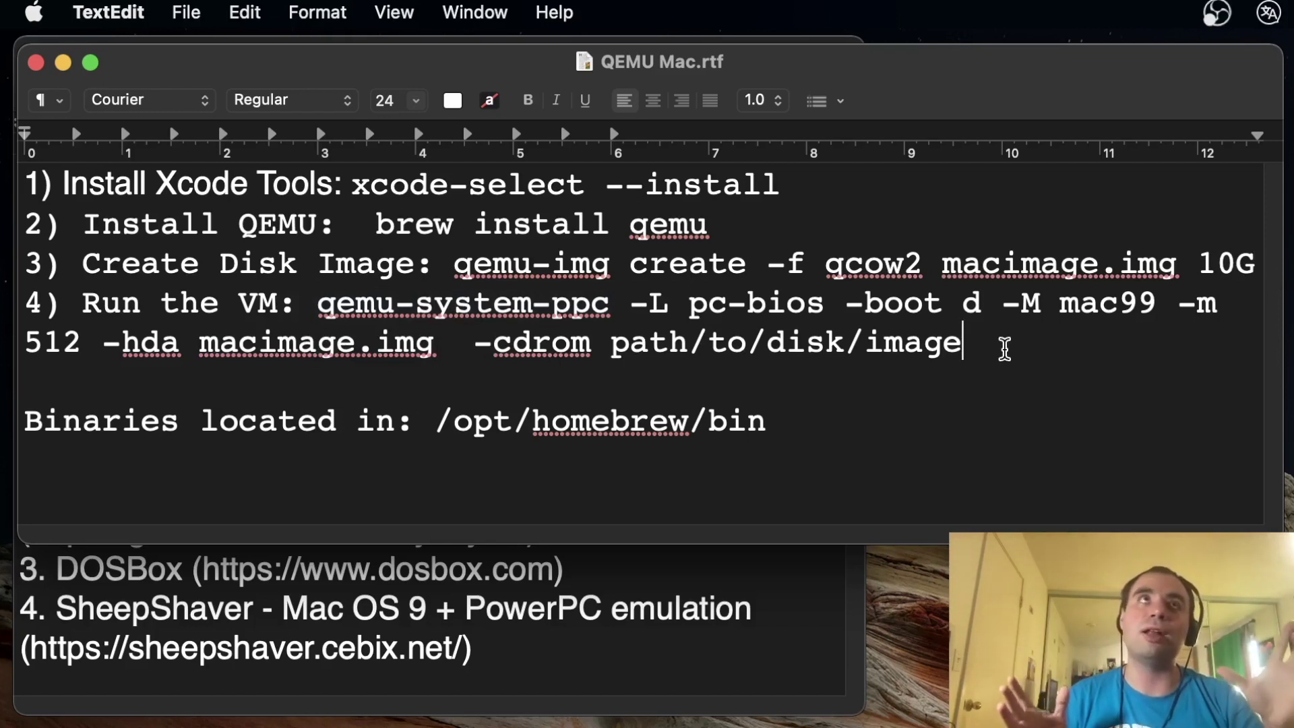
pyautogui.click(533, 302)
pyautogui.moveTo(424, 300); pyautogui.dragTo(610, 300)
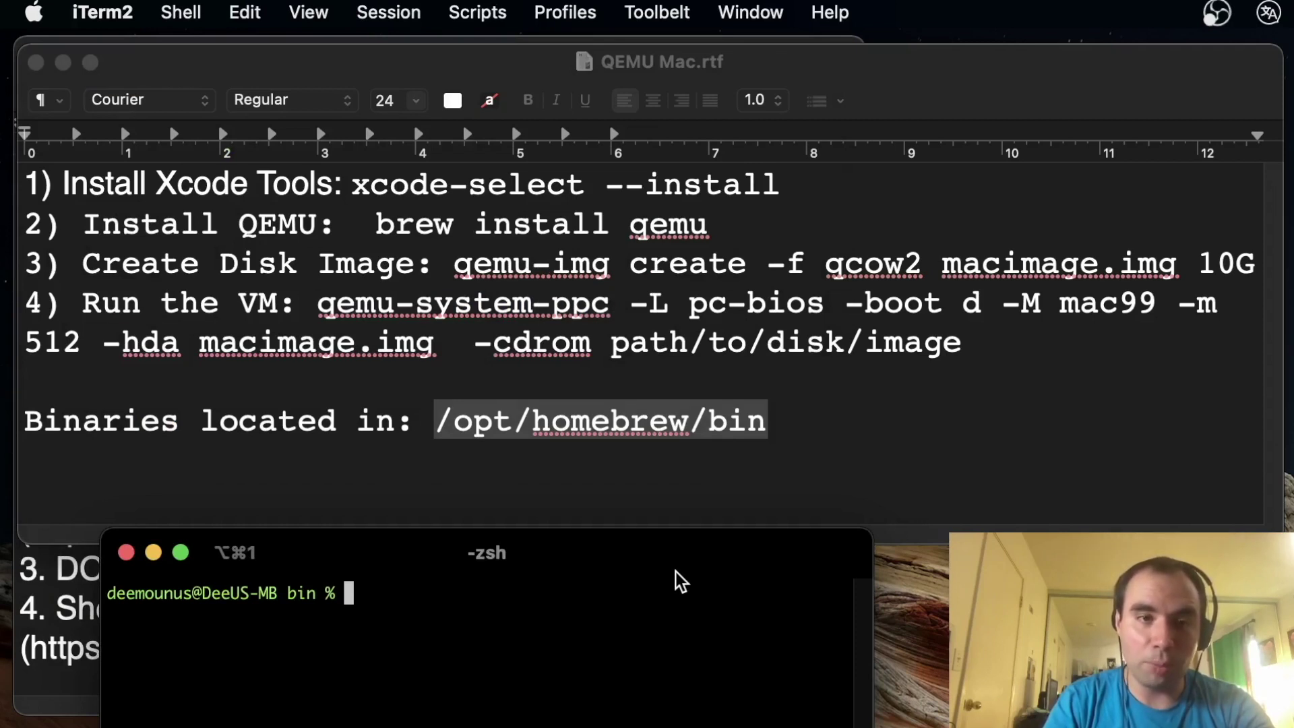
# Step: In iTerm2, move the terminal window up over the notes, change to /opt/homebrew/bin and list the directory's contents
pyautogui.moveTo(626, 553); pyautogui.dragTo(644, 151)
pyautogui.write('cd')
pyautogui.write('/opt/homebrew/bin')
pyautogui.press('Return')
pyautogui.write('ls')
pyautogui.press('Return')
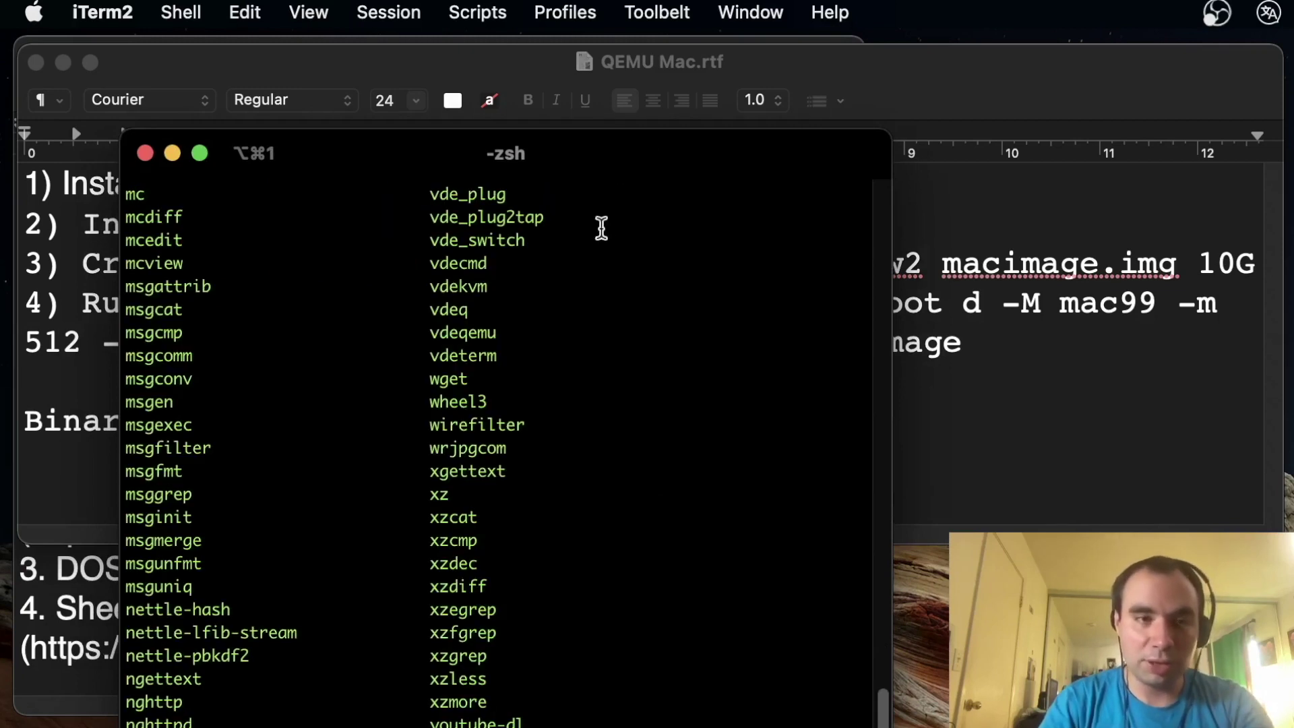
# Step: Look through the directory listing for the qemu-system binaries and shift the terminal window slightly
pyautogui.scroll(5, 578, 306)
pyautogui.scroll(1, 578, 306)
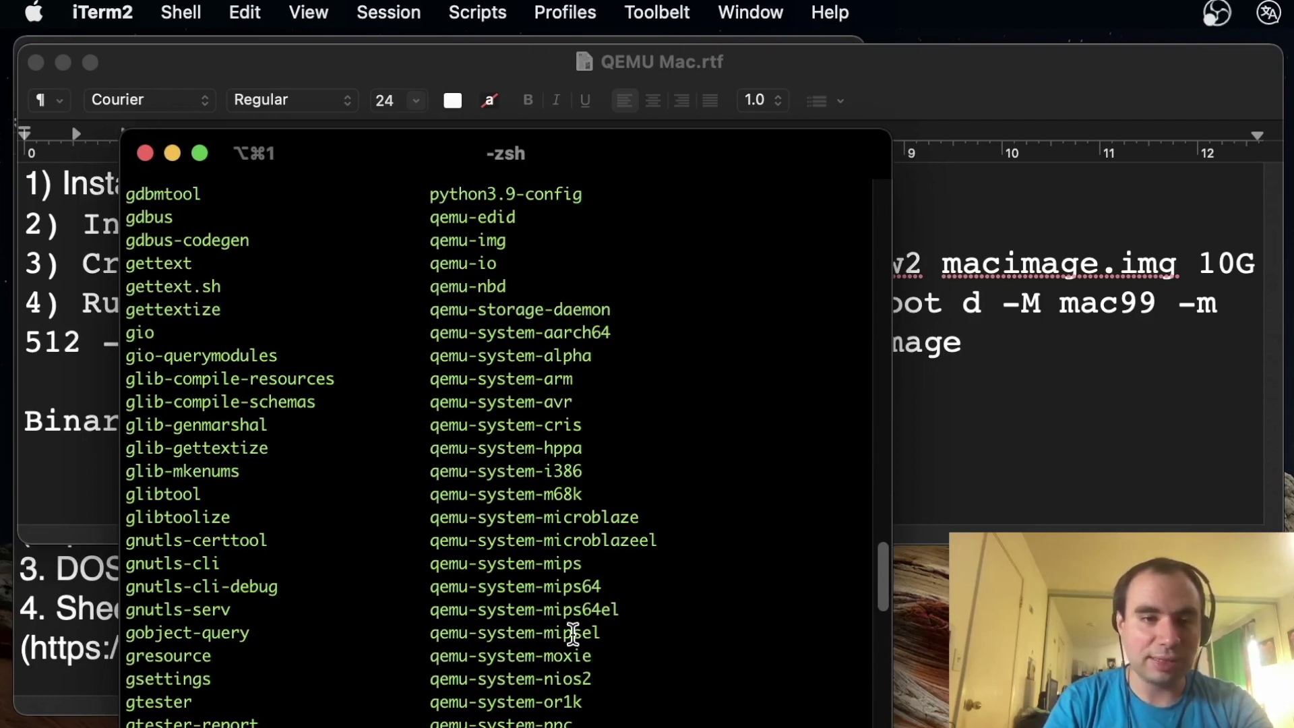
pyautogui.scroll(-3, 558, 646)
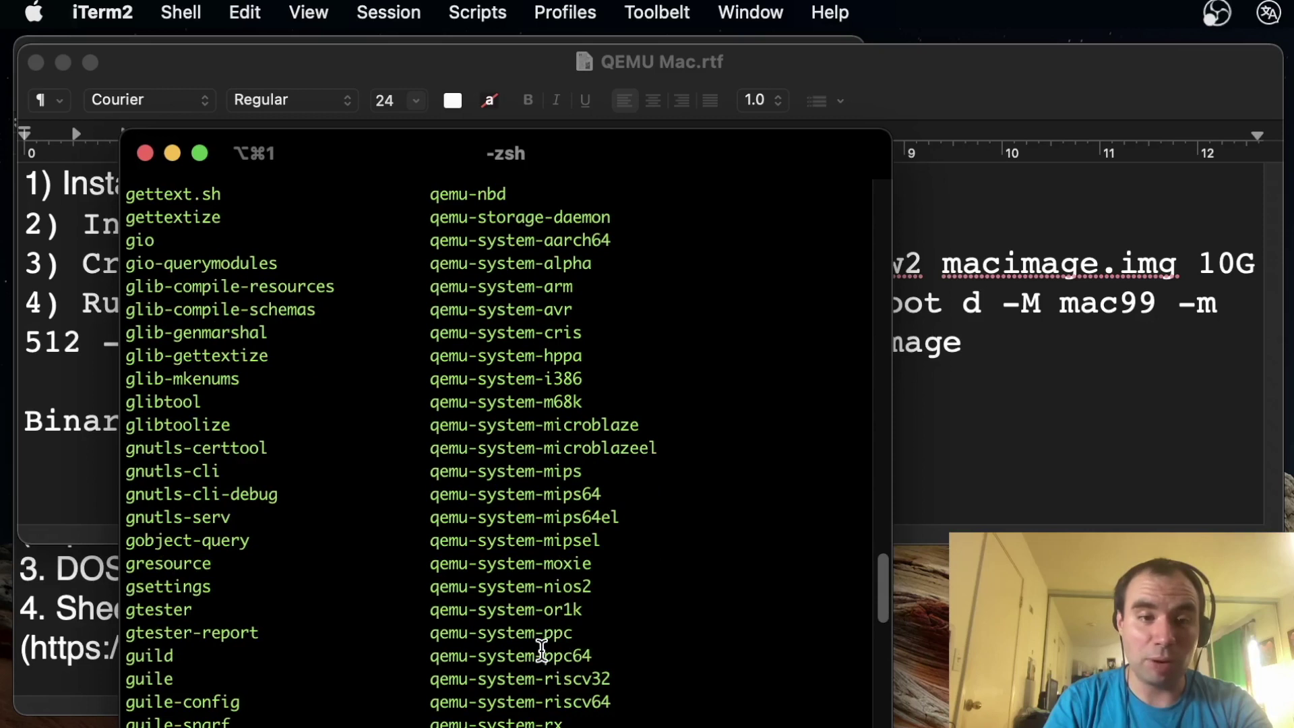
pyautogui.moveTo(717, 162); pyautogui.dragTo(680, 163)
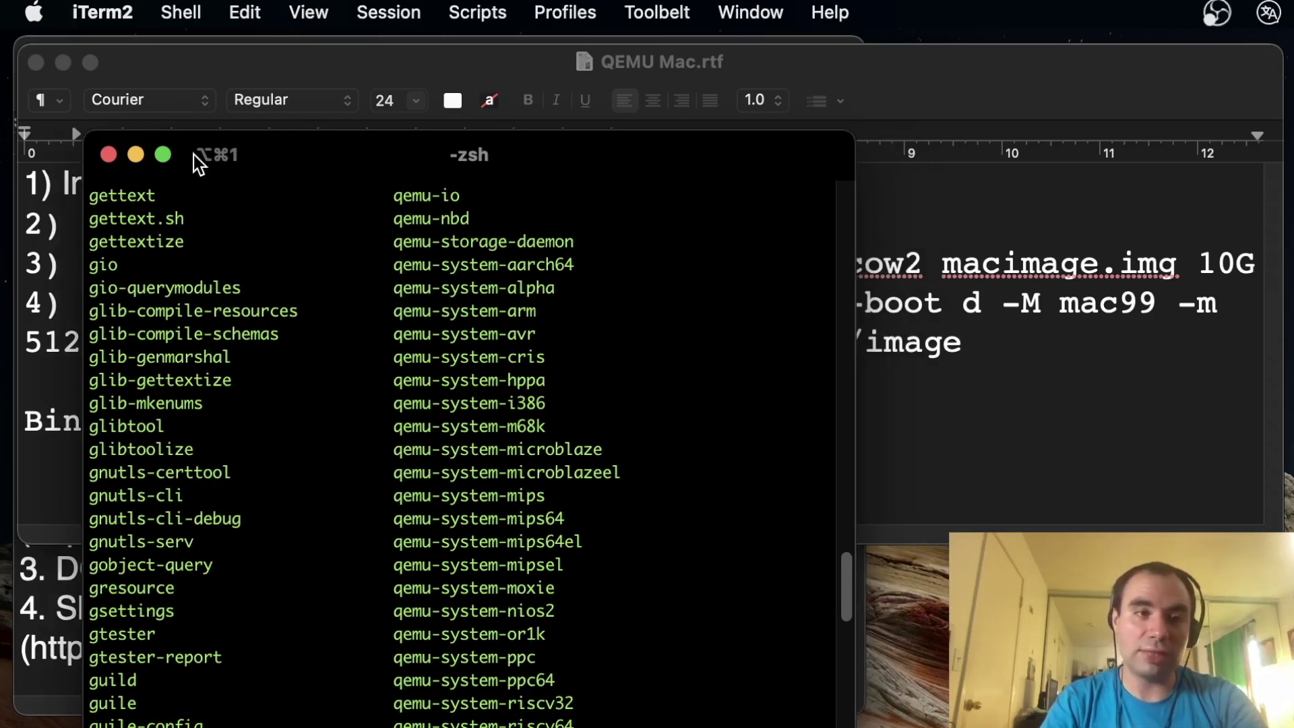
# Step: Minimize the terminal, highlight the Run the VM command in QEMU Mac.rtf and return to the emulation_m1.rtf list
pyautogui.click(135, 154)
pyautogui.moveTo(258, 302); pyautogui.dragTo(942, 343)
pyautogui.click(976, 349)
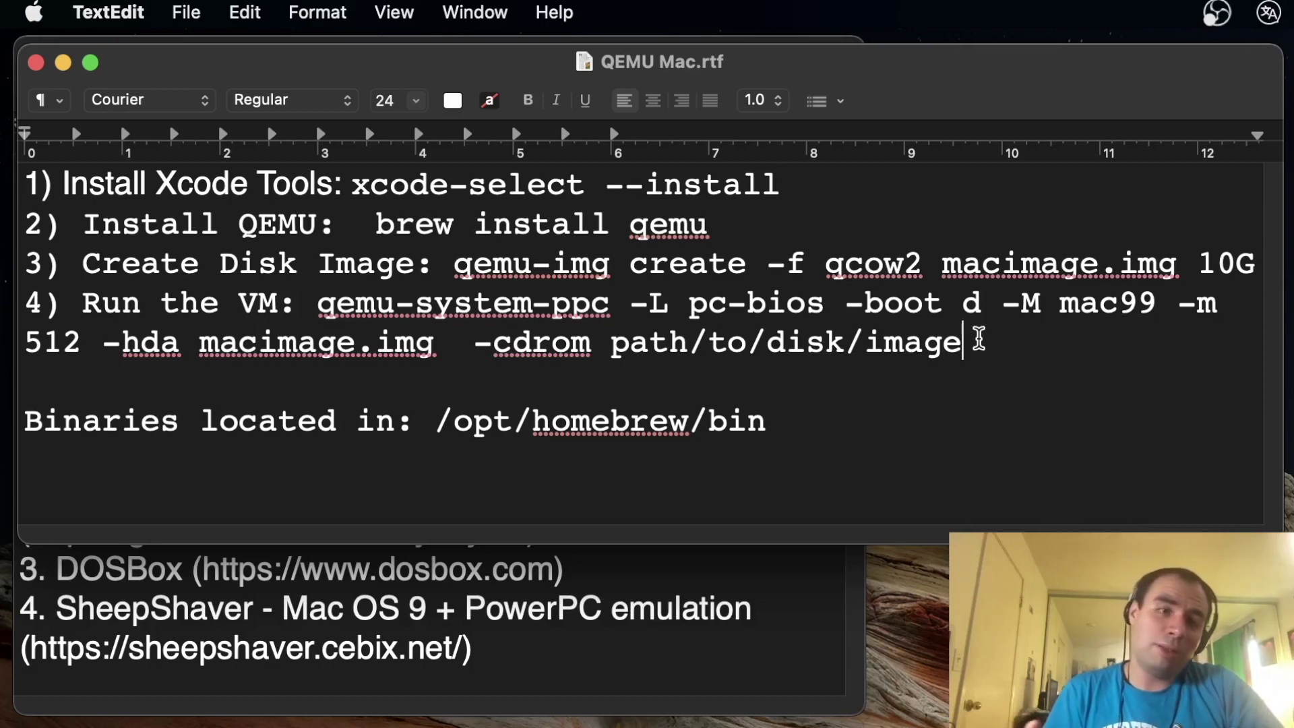
pyautogui.click(726, 611)
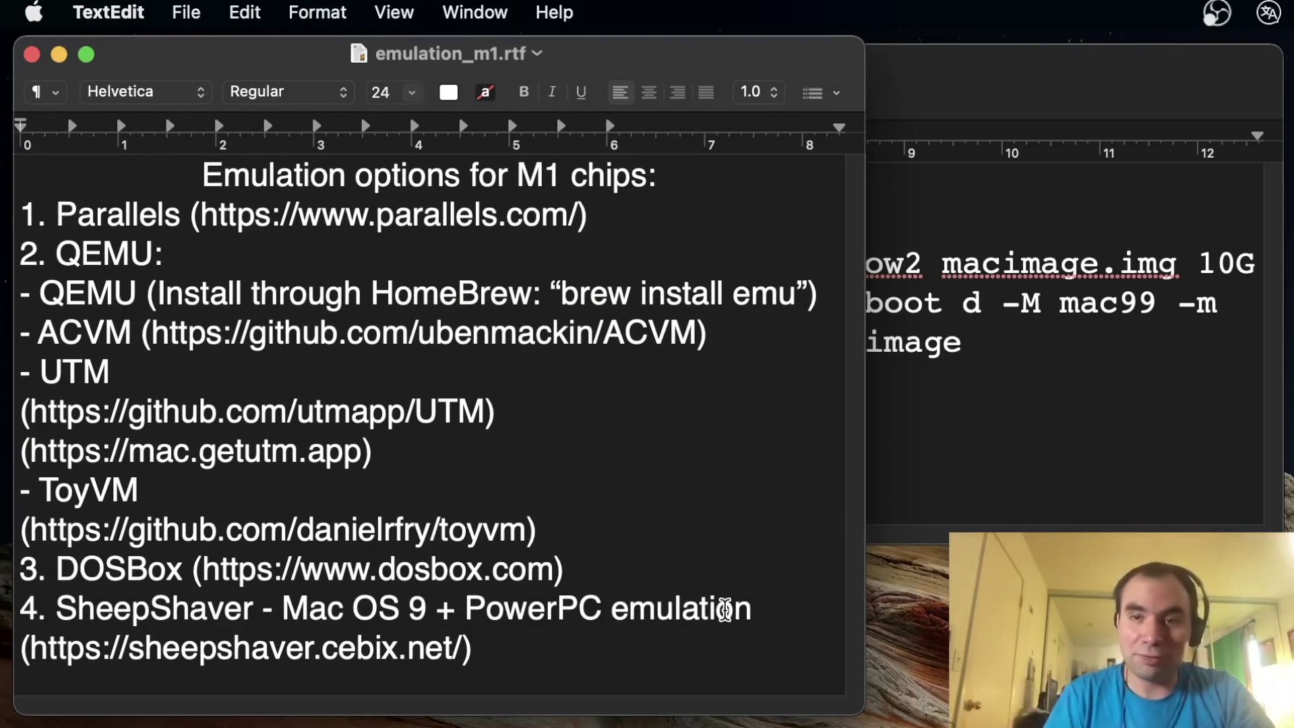
# Step: Switch to Firefox and skim the ACVM GitHub page, including the README's notes on running ARM64 VMs with QEMU
pyautogui.press('super+Tab')
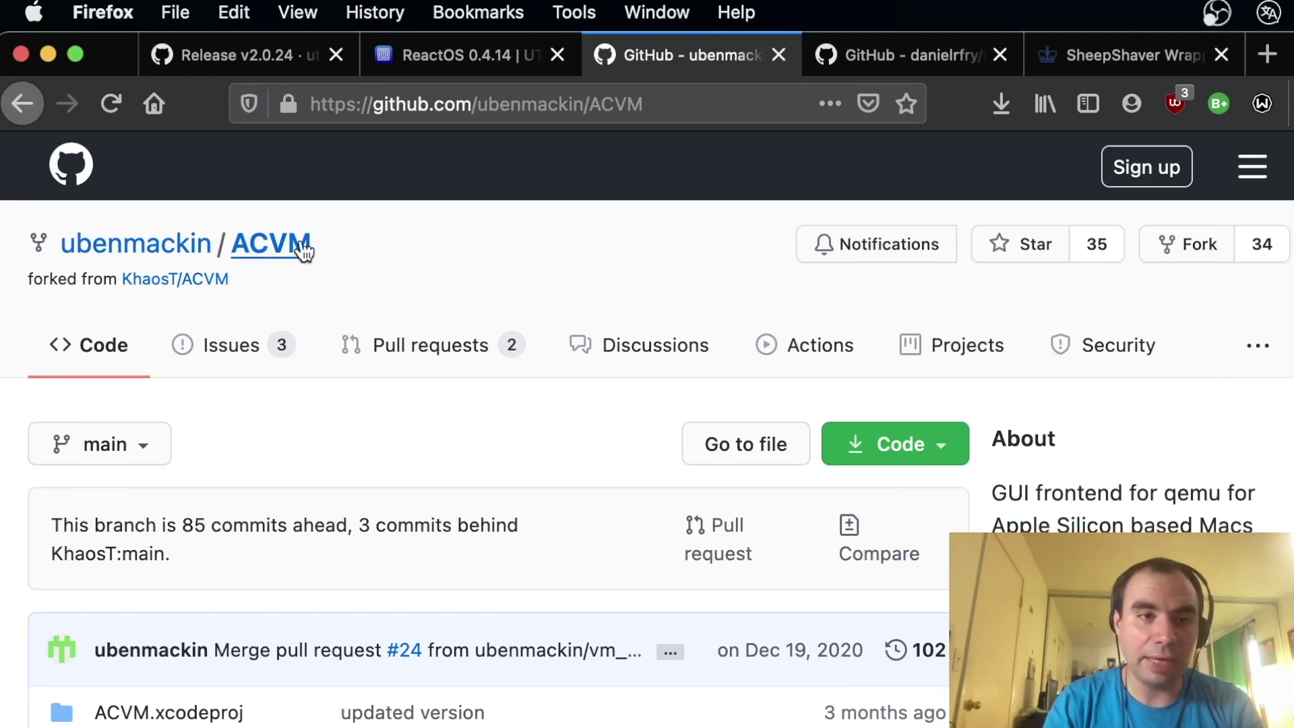
pyautogui.scroll(-10, 465, 465)
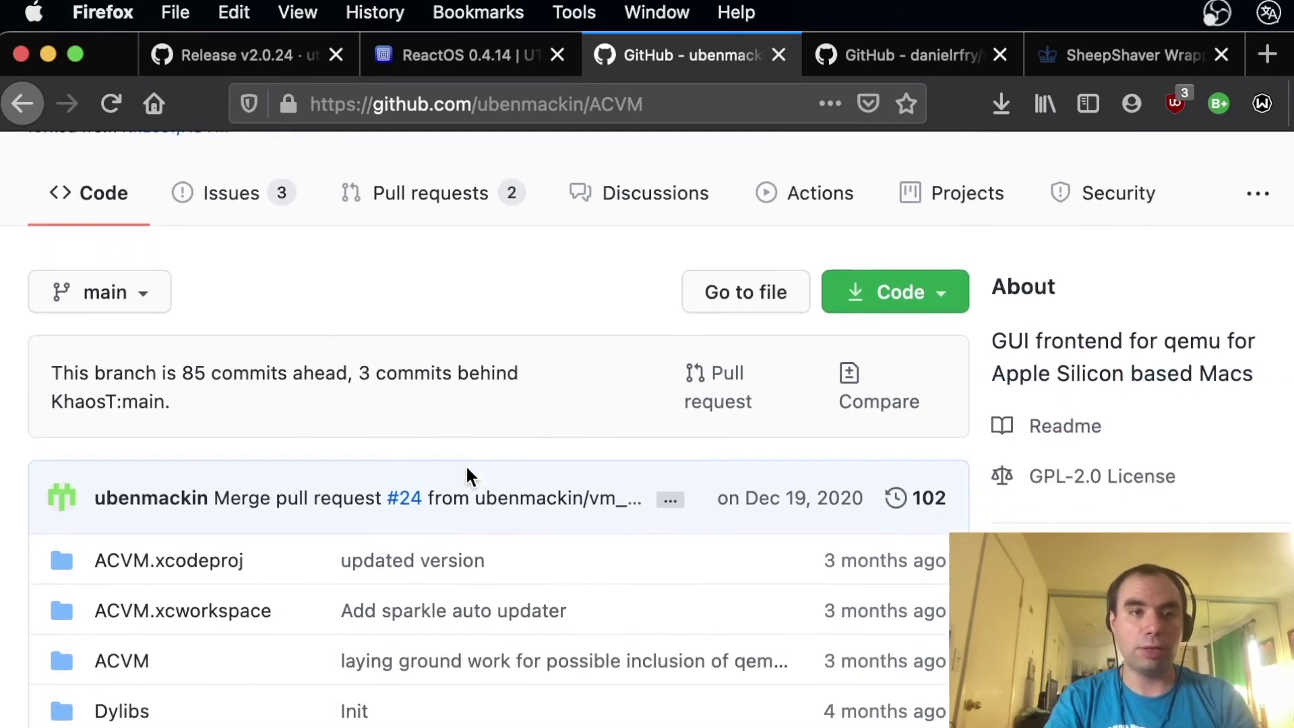
pyautogui.scroll(-8, 466, 467)
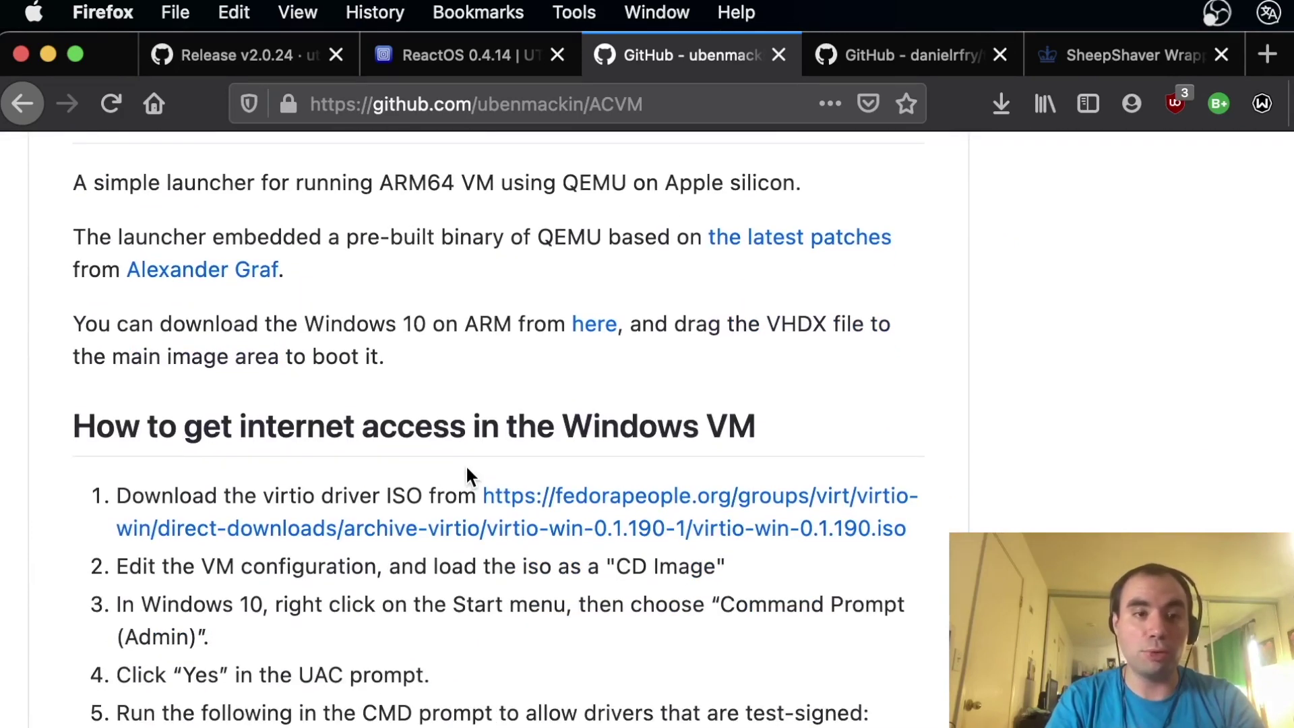
pyautogui.scroll(18, 466, 472)
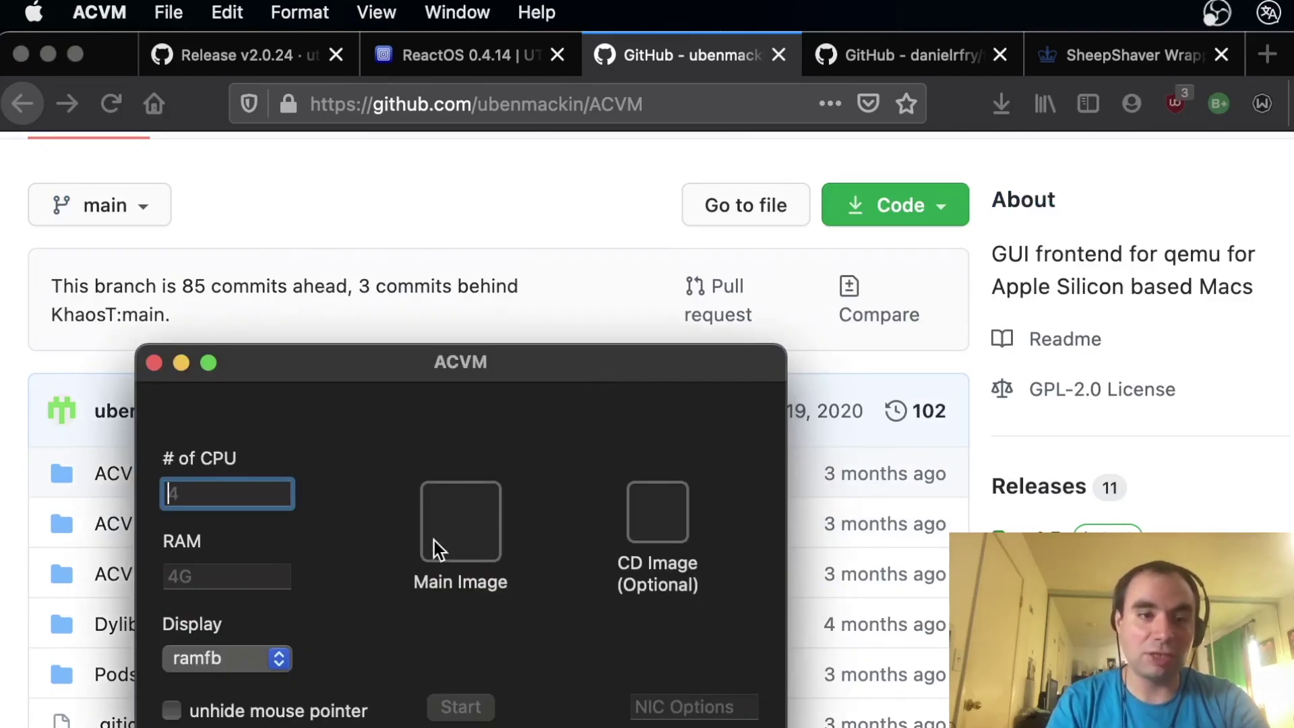
# Step: Move the ACVM window up over the GitHub page, look over its CPU, RAM, display and image settings, and close it
pyautogui.moveTo(493, 368); pyautogui.dragTo(448, 178)
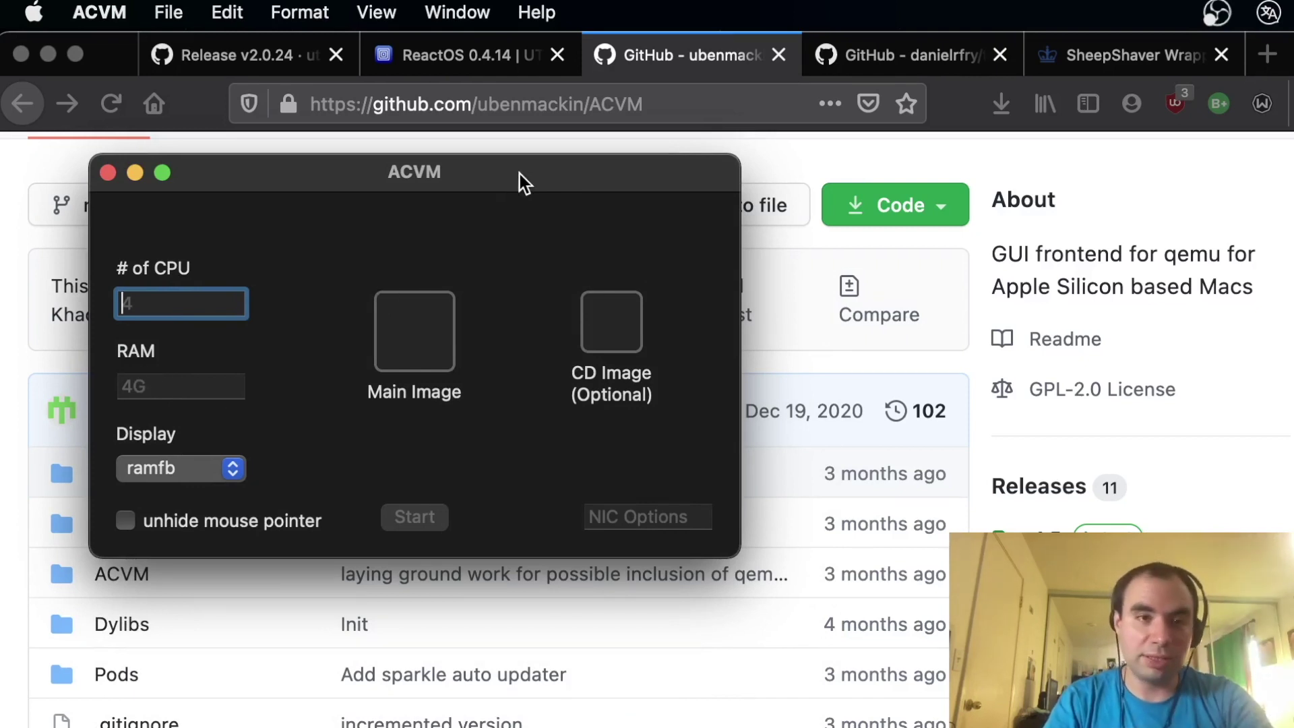
pyautogui.moveTo(530, 168); pyautogui.dragTo(492, 165)
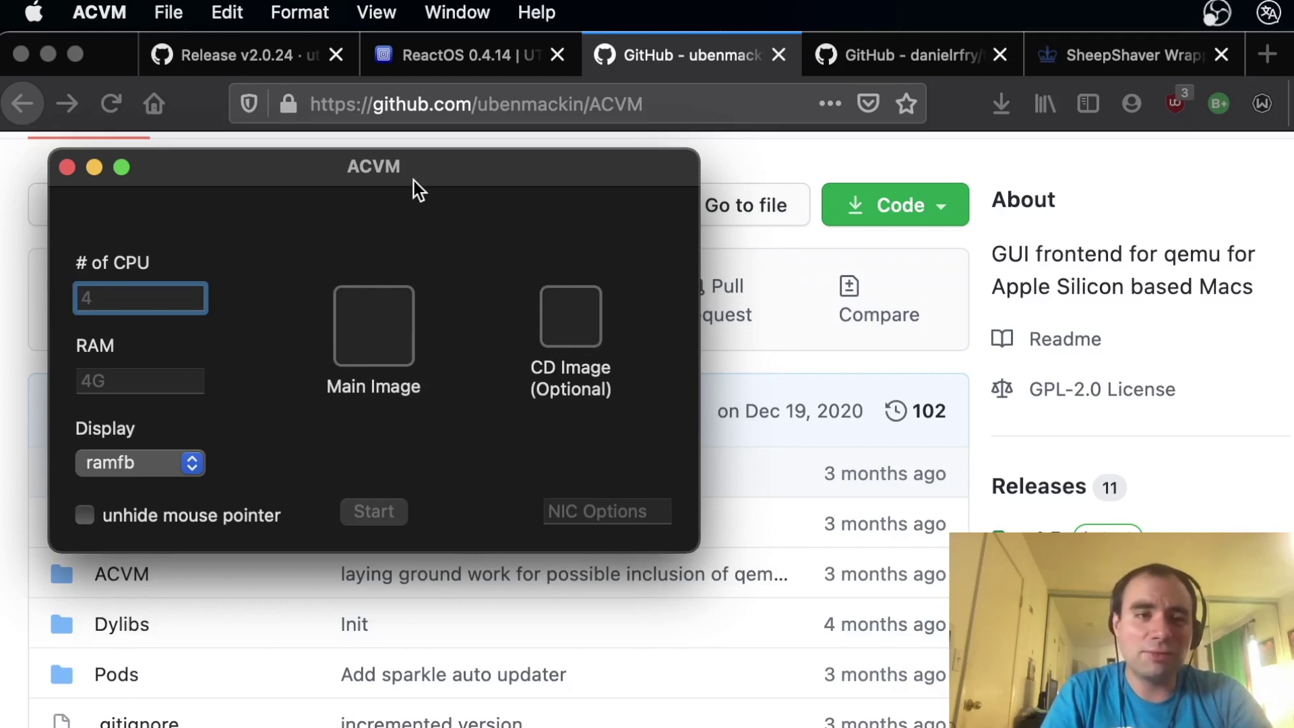
pyautogui.moveTo(416, 179)
pyautogui.mouseDown()
pyautogui.moveTo(444, 168)
pyautogui.moveTo(426, 175)
pyautogui.mouseUp()
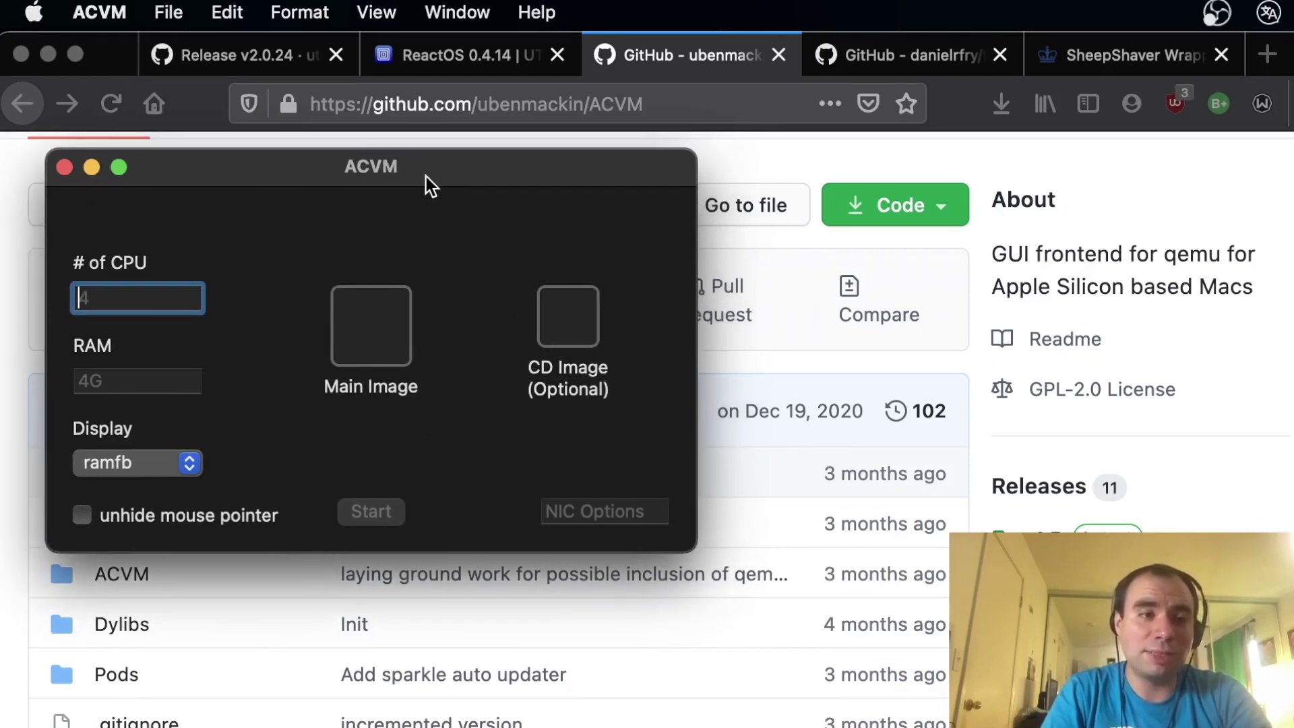
pyautogui.click(66, 168)
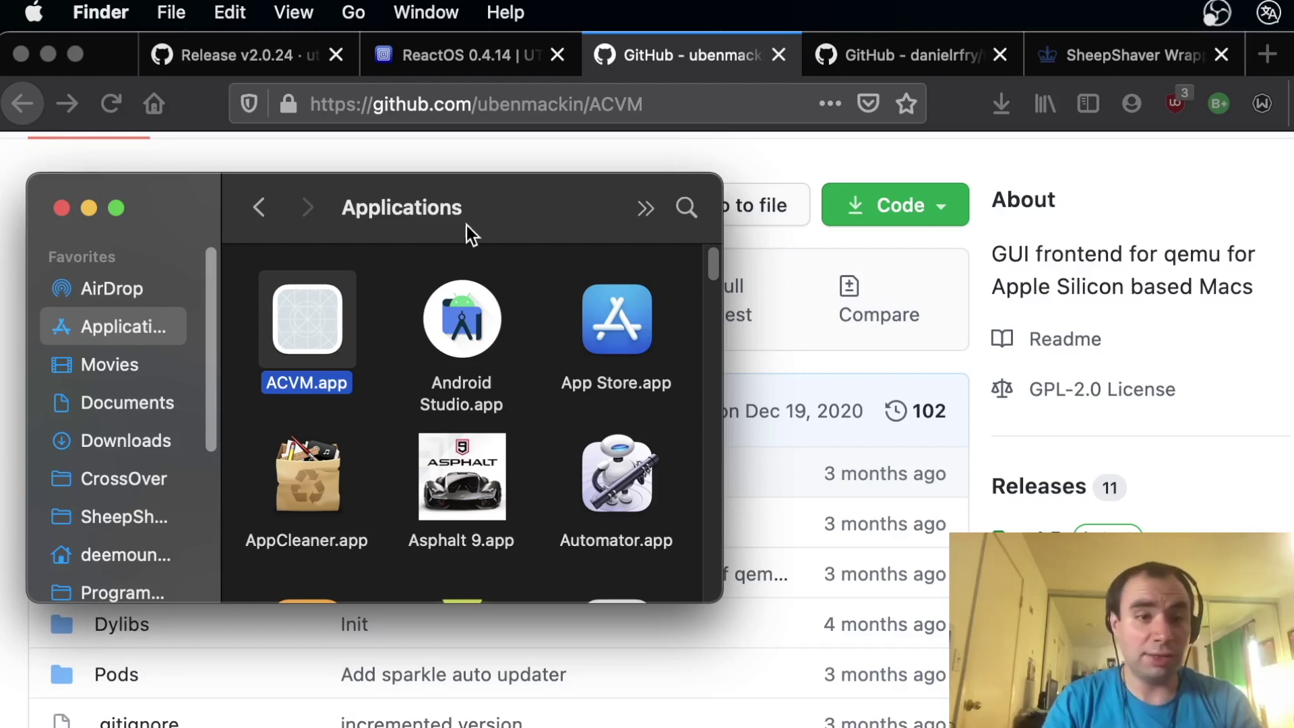
# Step: In Finder, show the package contents of ACVM.app and open Resources inside its Contents folder
pyautogui.rightClick(309, 326)
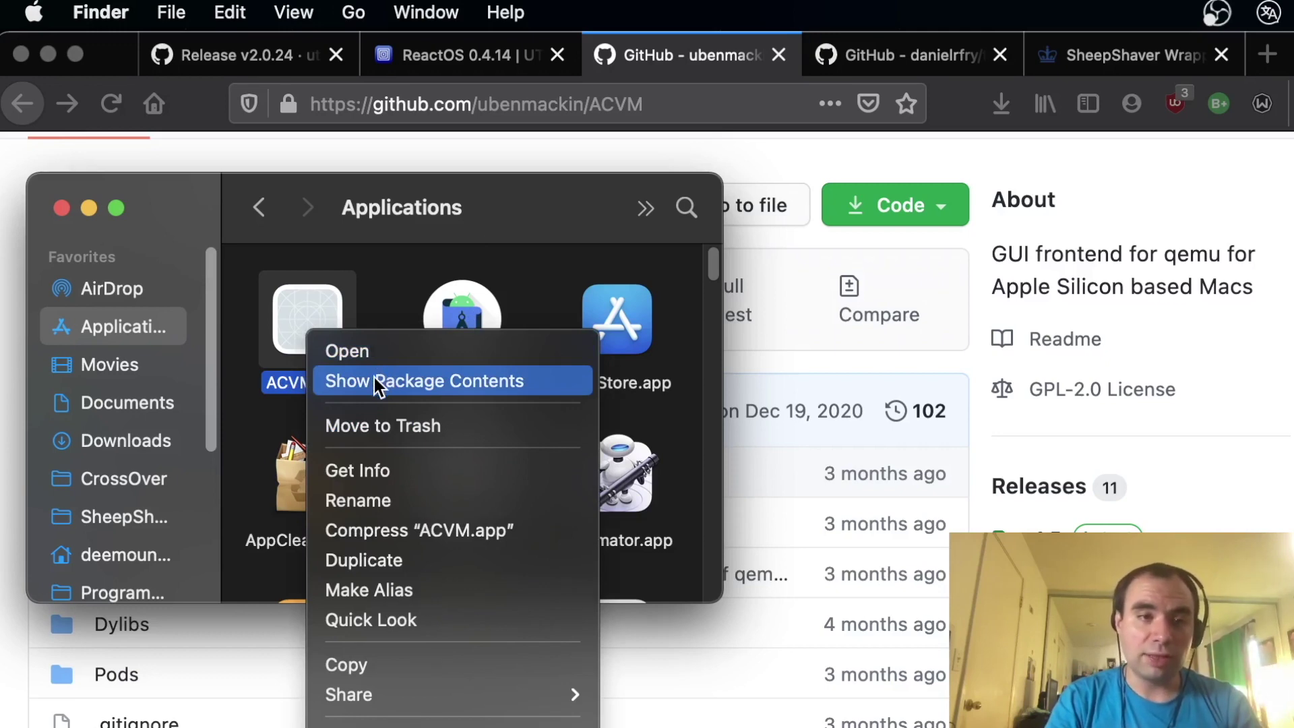
pyautogui.click(376, 381)
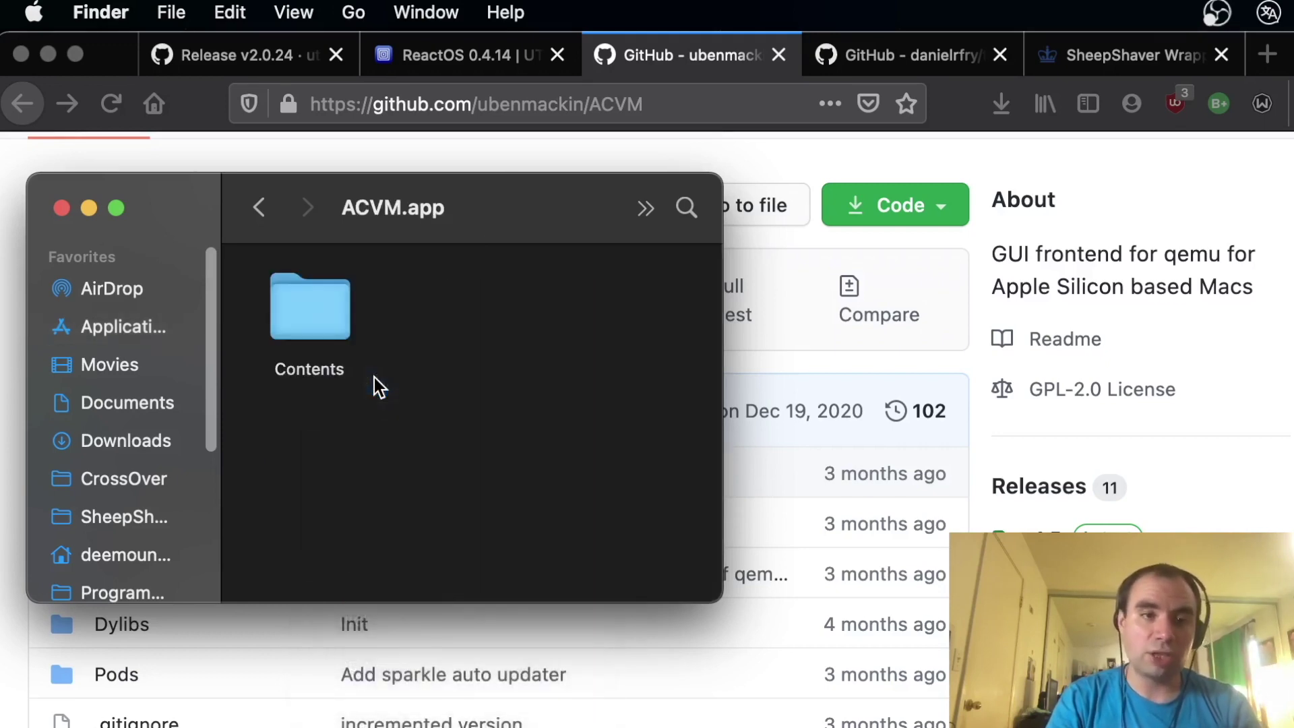
pyautogui.doubleClick(326, 301)
pyautogui.hscroll(5, 714, 570)
pyautogui.doubleClick(631, 318)
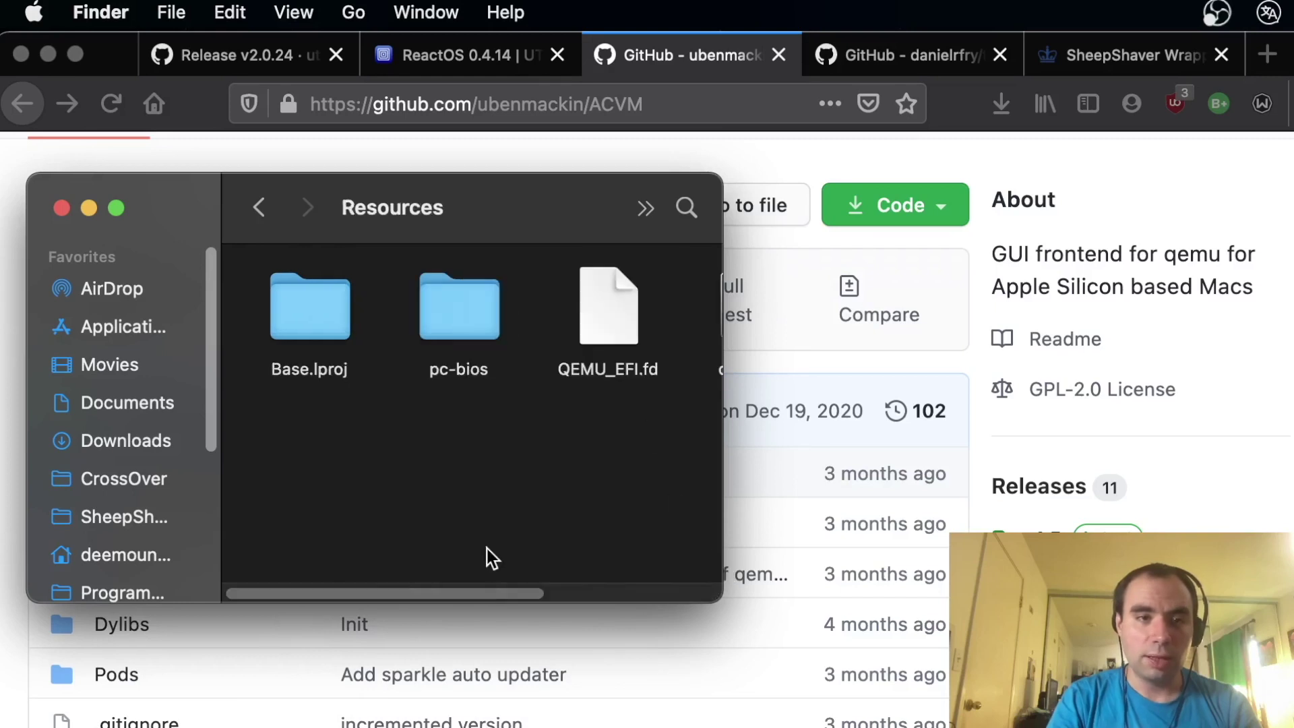
# Step: Look through the pc-bios folder, return to Resources and bring the qemu-img and qemu-system-aarch64 executables into view
pyautogui.hscroll(2, 500, 419)
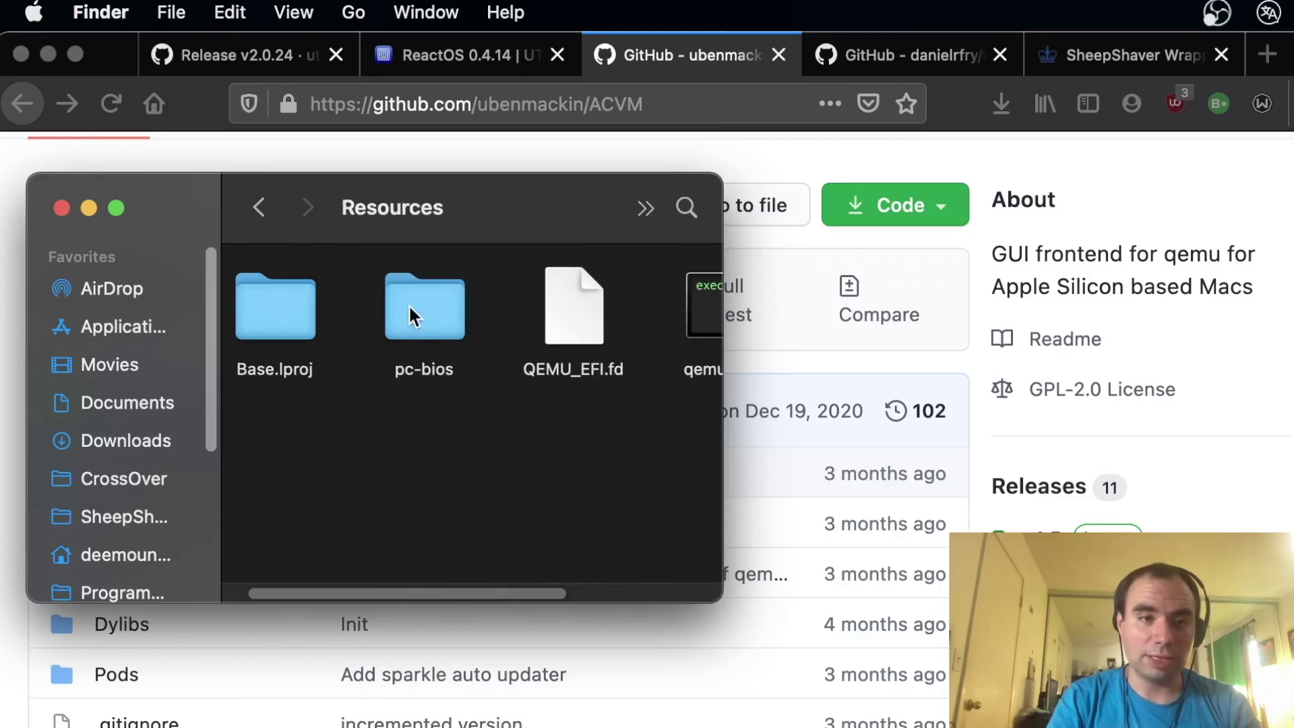
pyautogui.doubleClick(409, 307)
pyautogui.scroll(-2, 408, 343)
pyautogui.scroll(2, 337, 283)
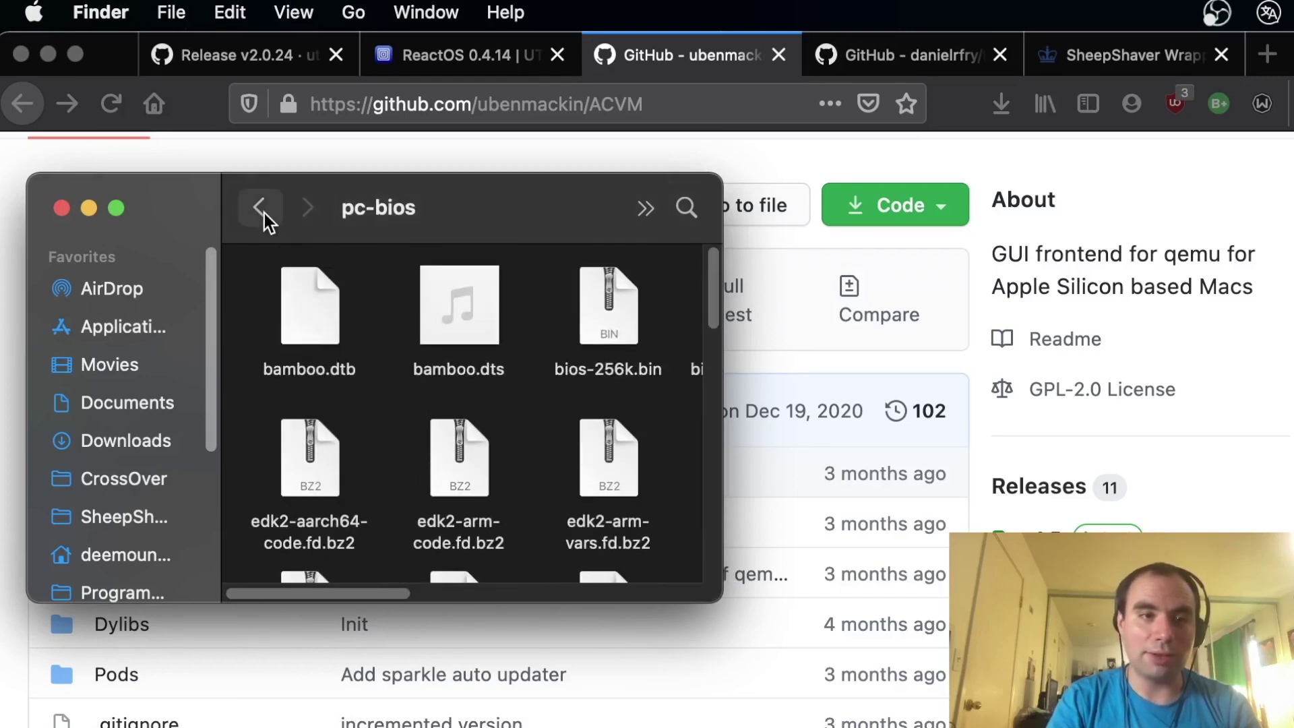
pyautogui.click(263, 211)
pyautogui.moveTo(395, 593); pyautogui.dragTo(583, 589)
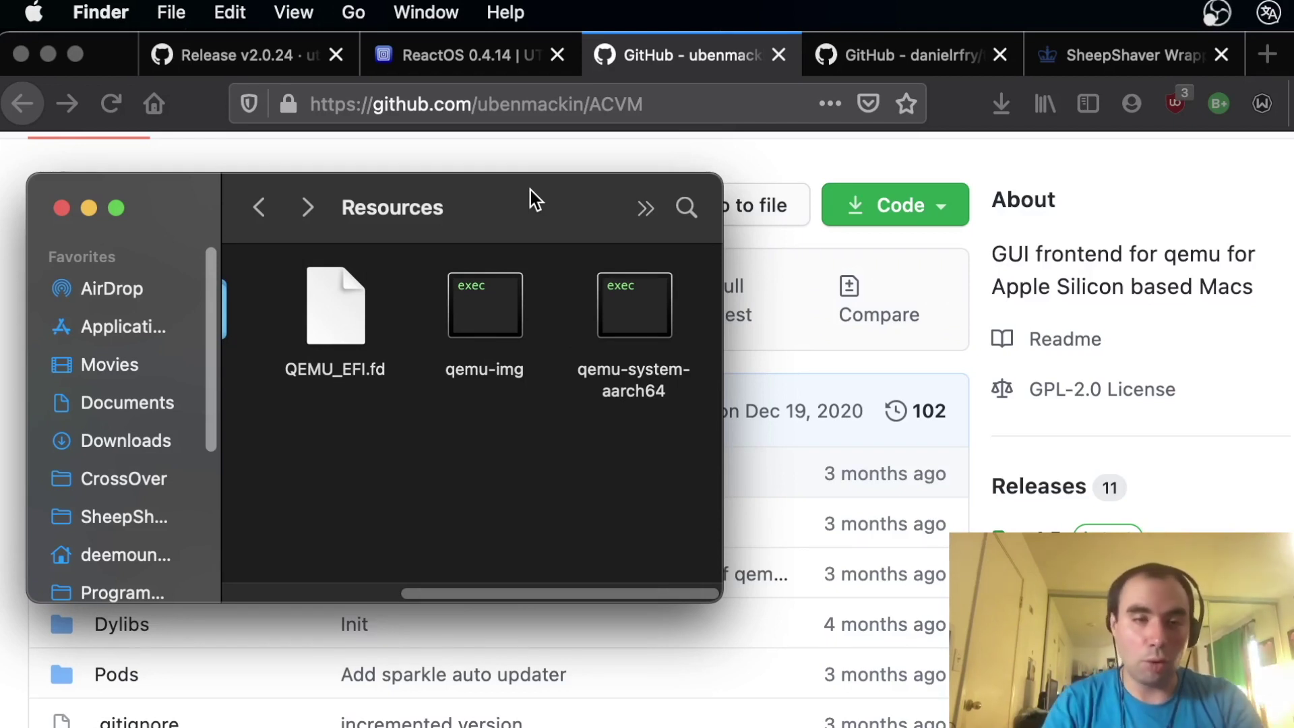
# Step: Close the Finder window and return to the ToyVM entry in the emulation_m1.rtf notes
pyautogui.moveTo(531, 190); pyautogui.dragTo(585, 296)
pyautogui.click(114, 314)
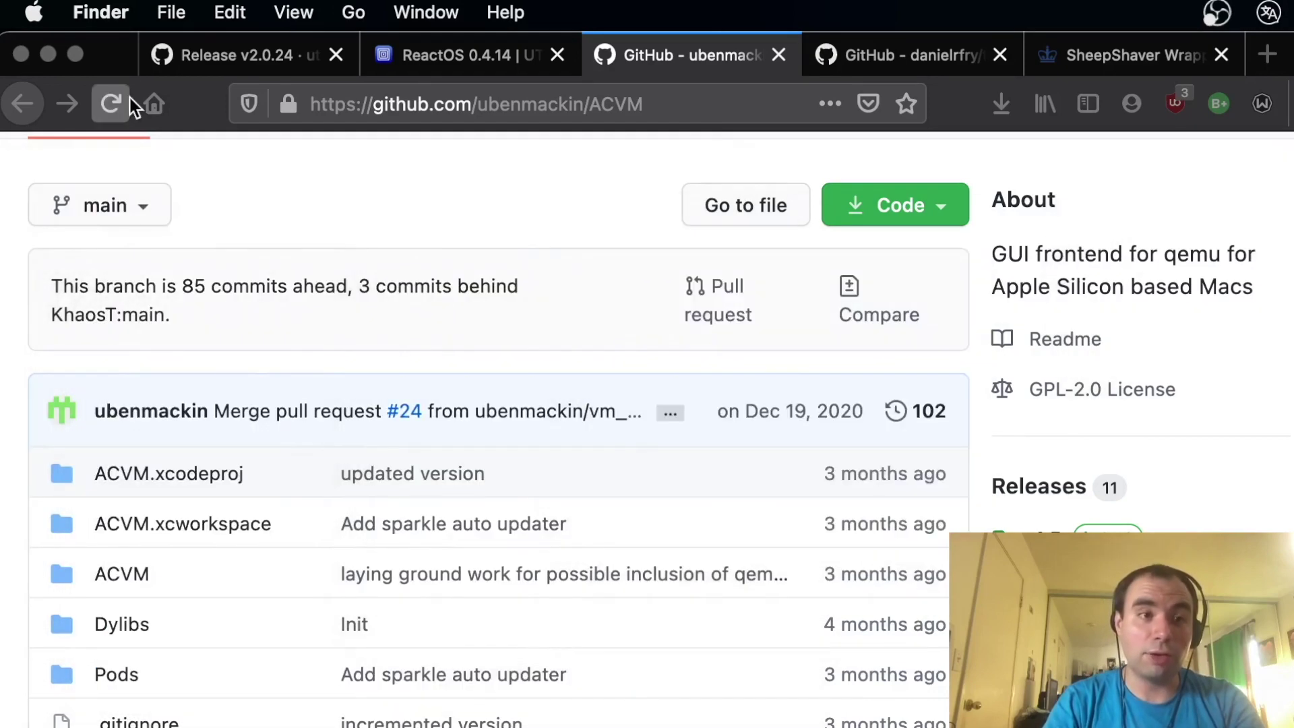
pyautogui.click(393, 539)
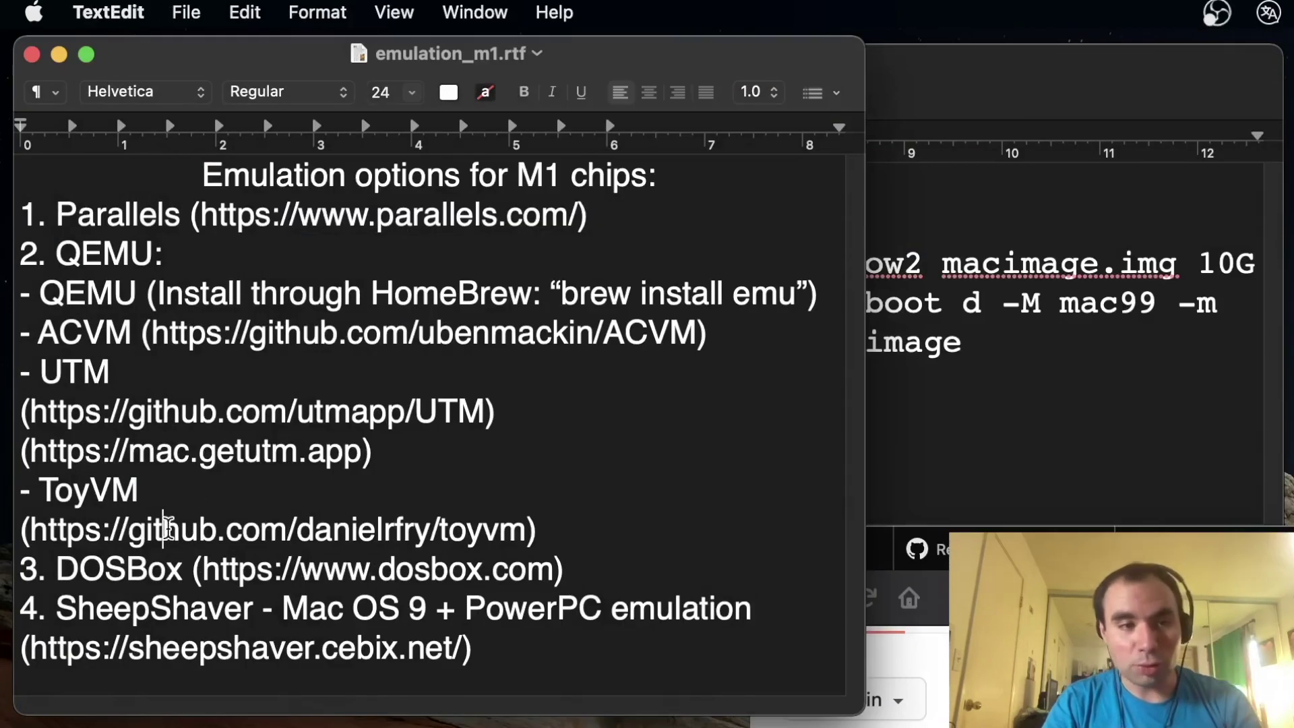
pyautogui.click(351, 529)
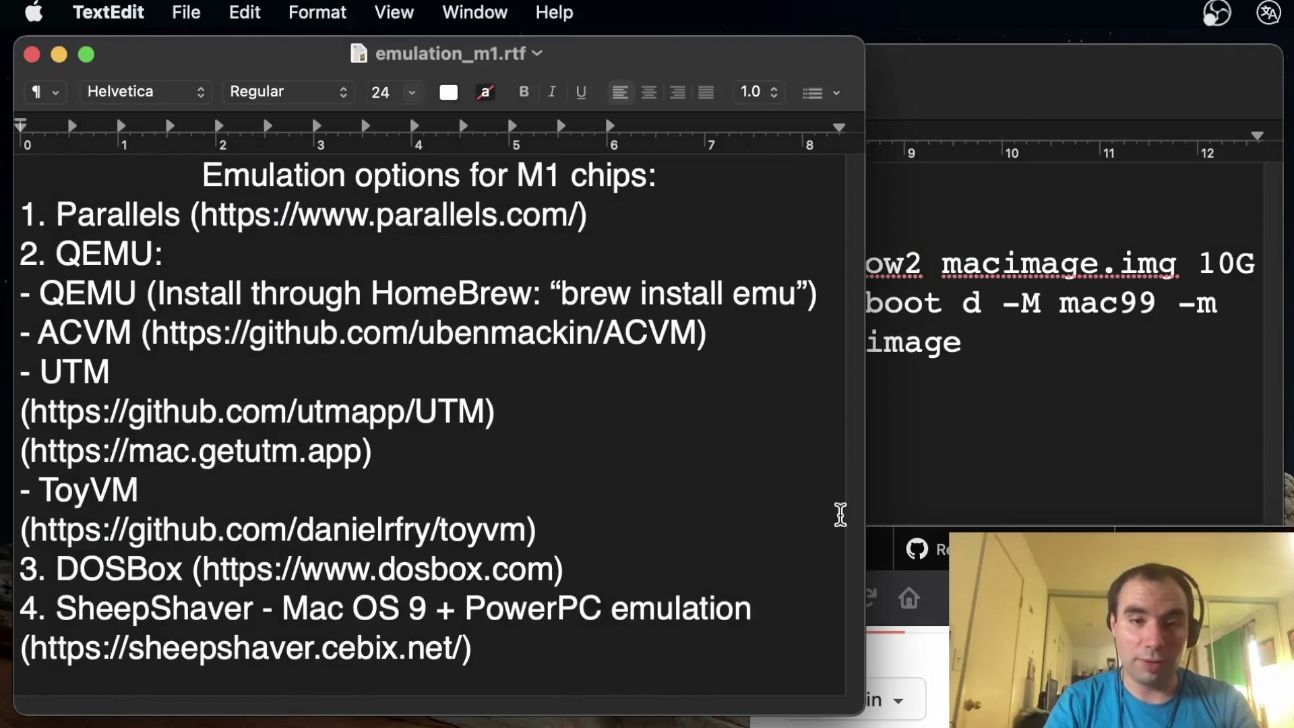
# Step: In Firefox, show the toyvm GitHub page and read its README, highlighting the mention of Apple's Virtualization framework
pyautogui.doubleClick(867, 543)
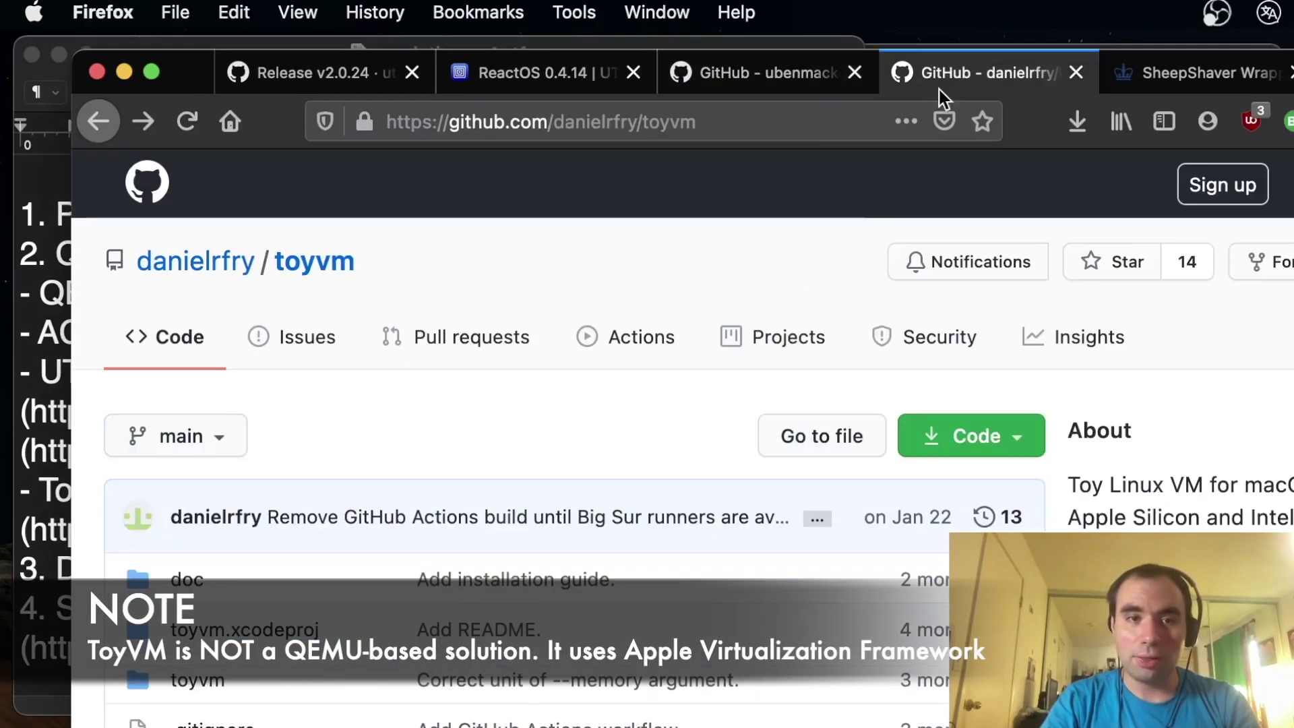
pyautogui.scroll(-5, 605, 441)
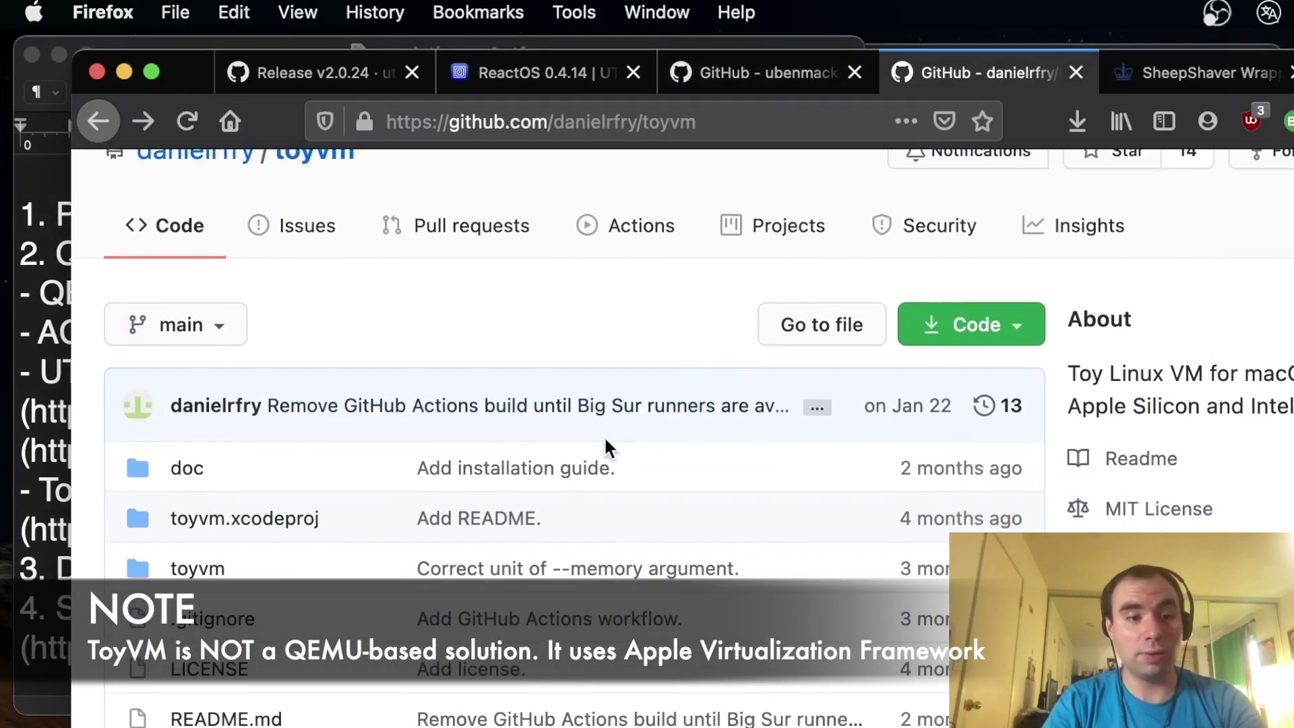
pyautogui.scroll(-3, 605, 445)
pyautogui.scroll(-1, 604, 435)
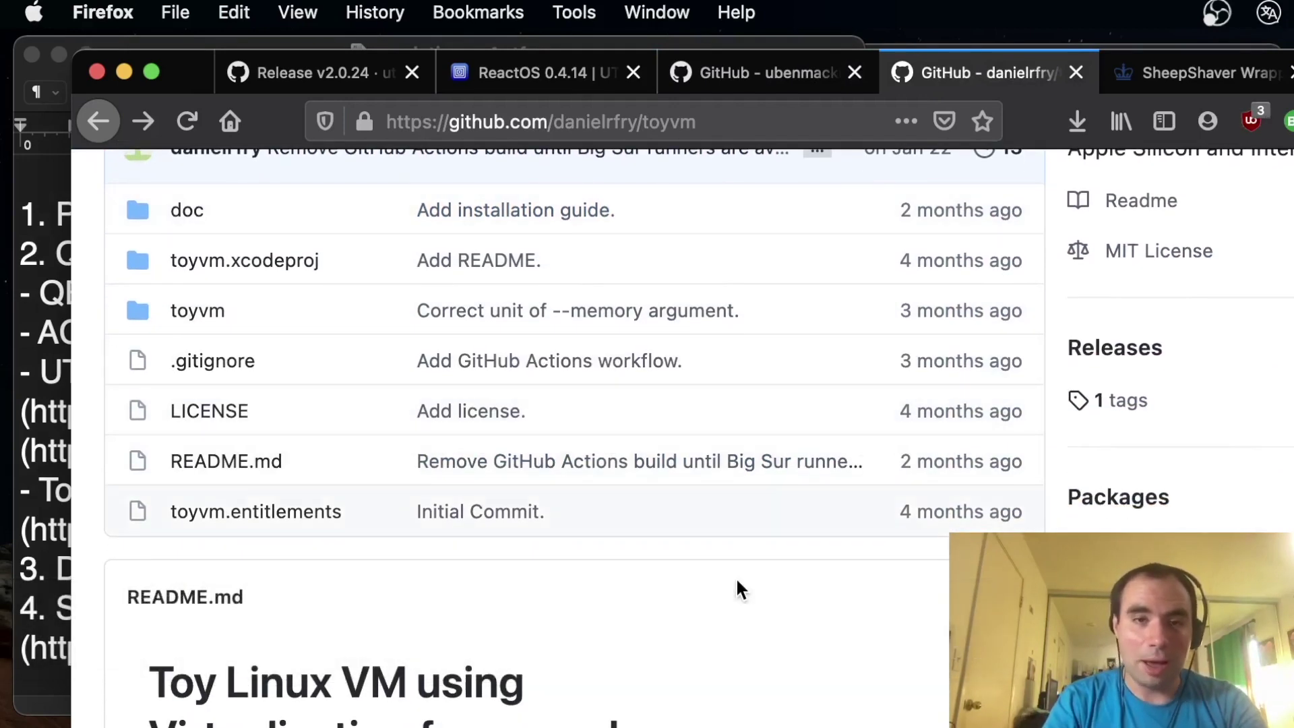
pyautogui.scroll(-7, 737, 582)
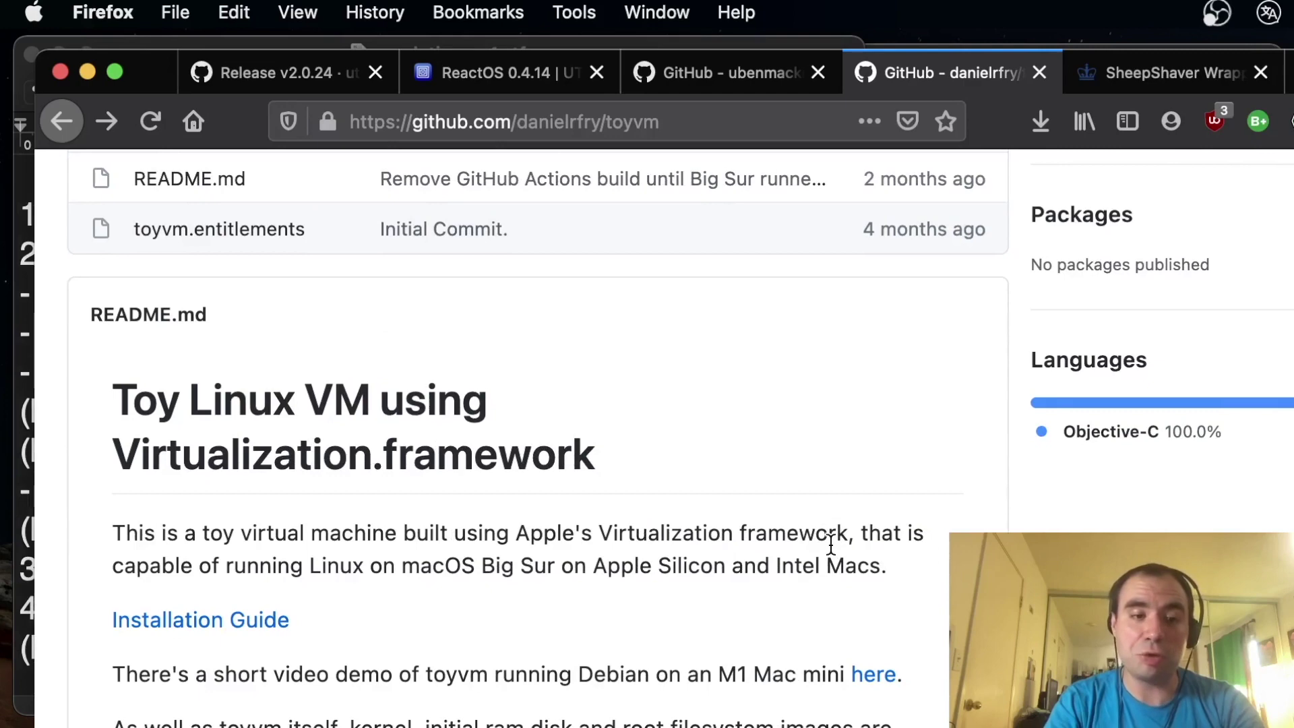
pyautogui.scroll(-3, 830, 545)
pyautogui.moveTo(529, 447); pyautogui.dragTo(824, 447)
pyautogui.click(824, 448)
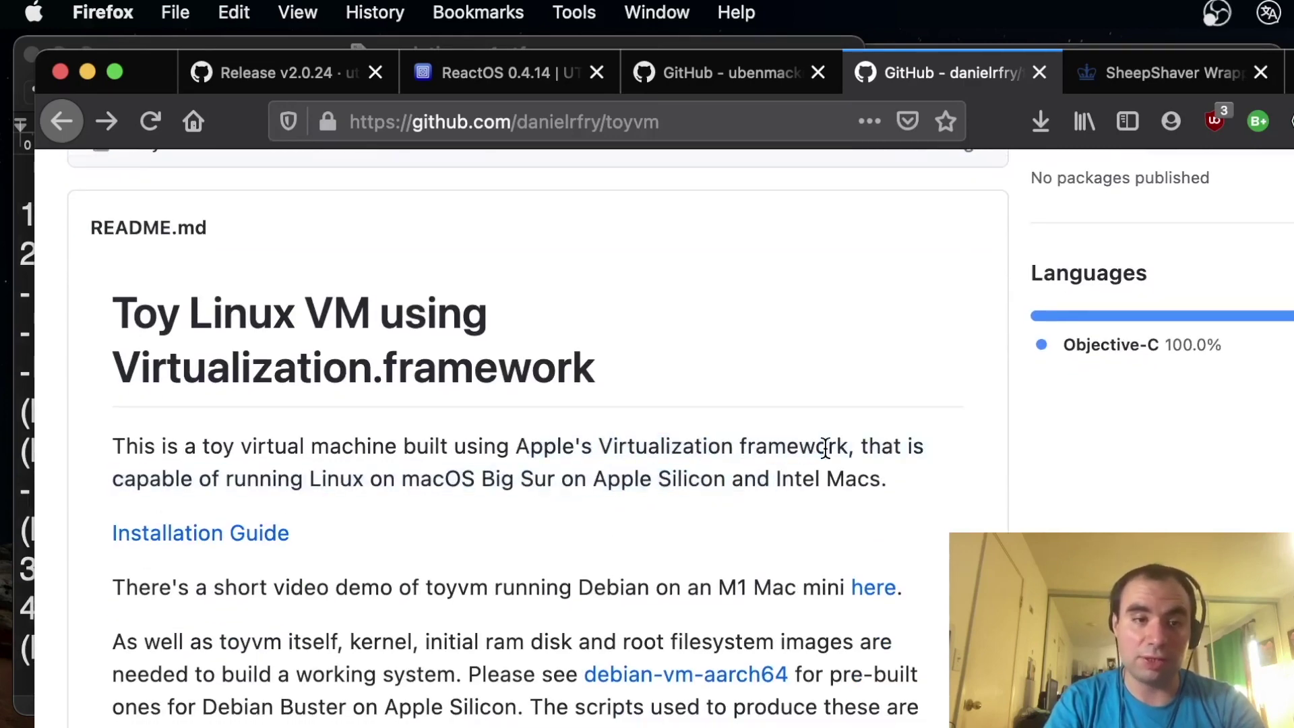
# Step: Open ToyVM's Installation Guide and read its instructions from the Xcode requirement through to booting the virtual machine
pyautogui.click(272, 533)
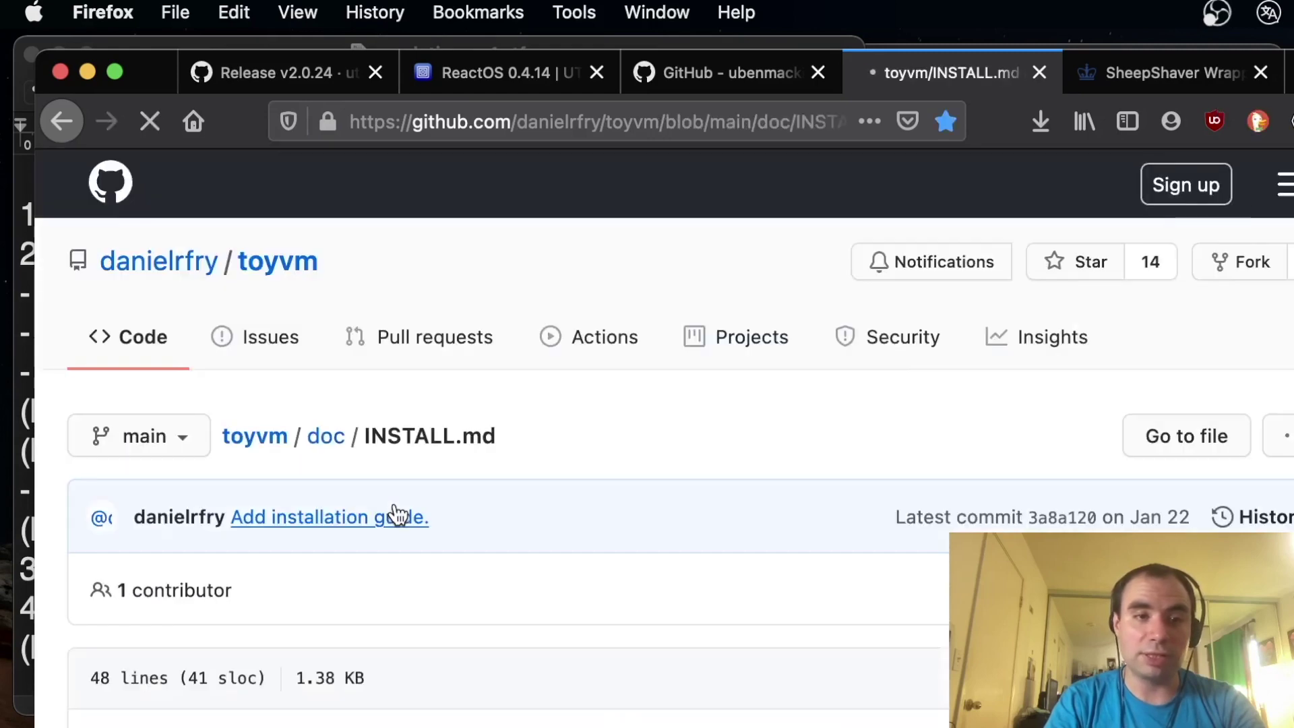
pyautogui.scroll(-15, 395, 509)
pyautogui.scroll(-2, 395, 506)
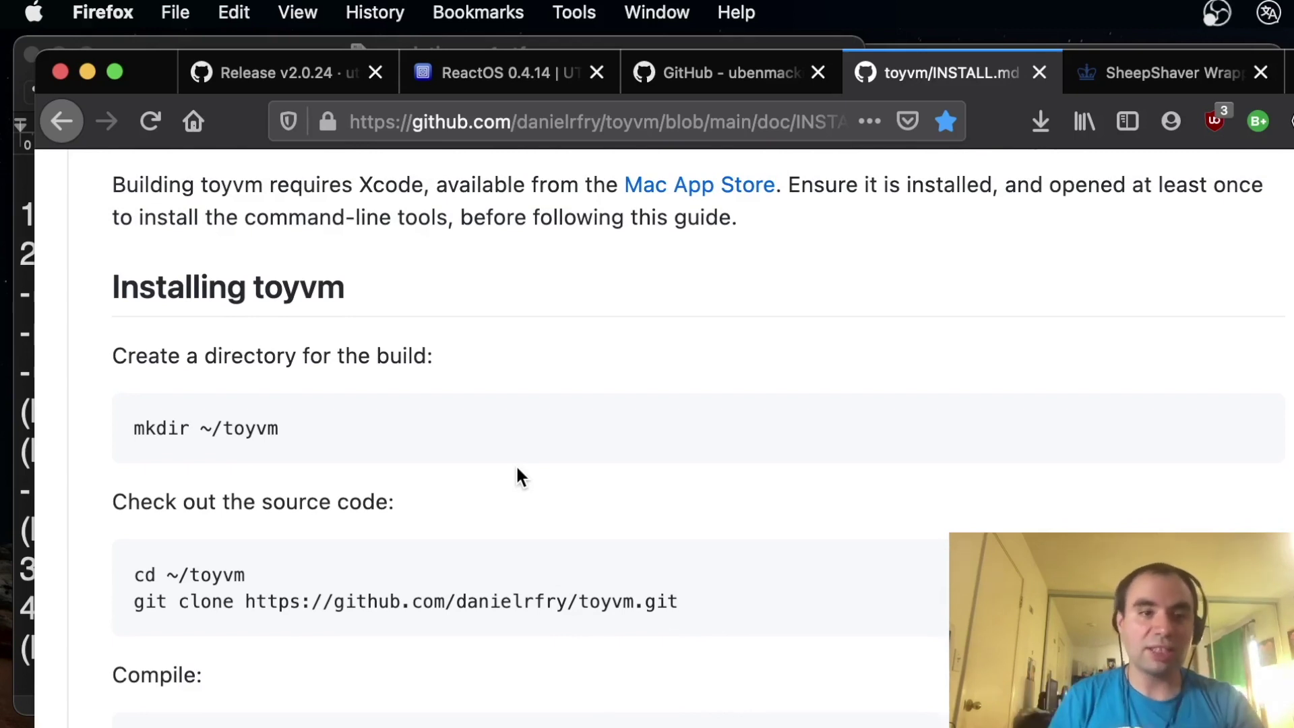
pyautogui.scroll(-1, 516, 468)
pyautogui.scroll(-8, 512, 472)
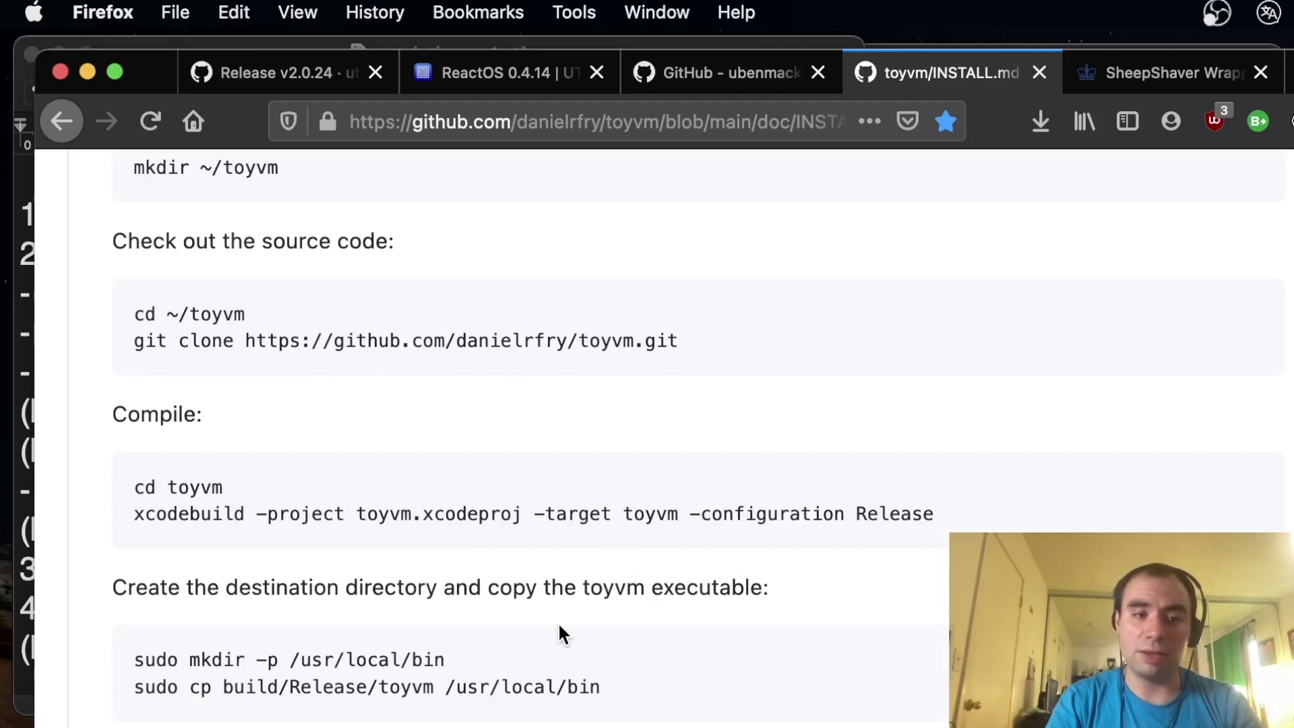
pyautogui.scroll(-20, 560, 633)
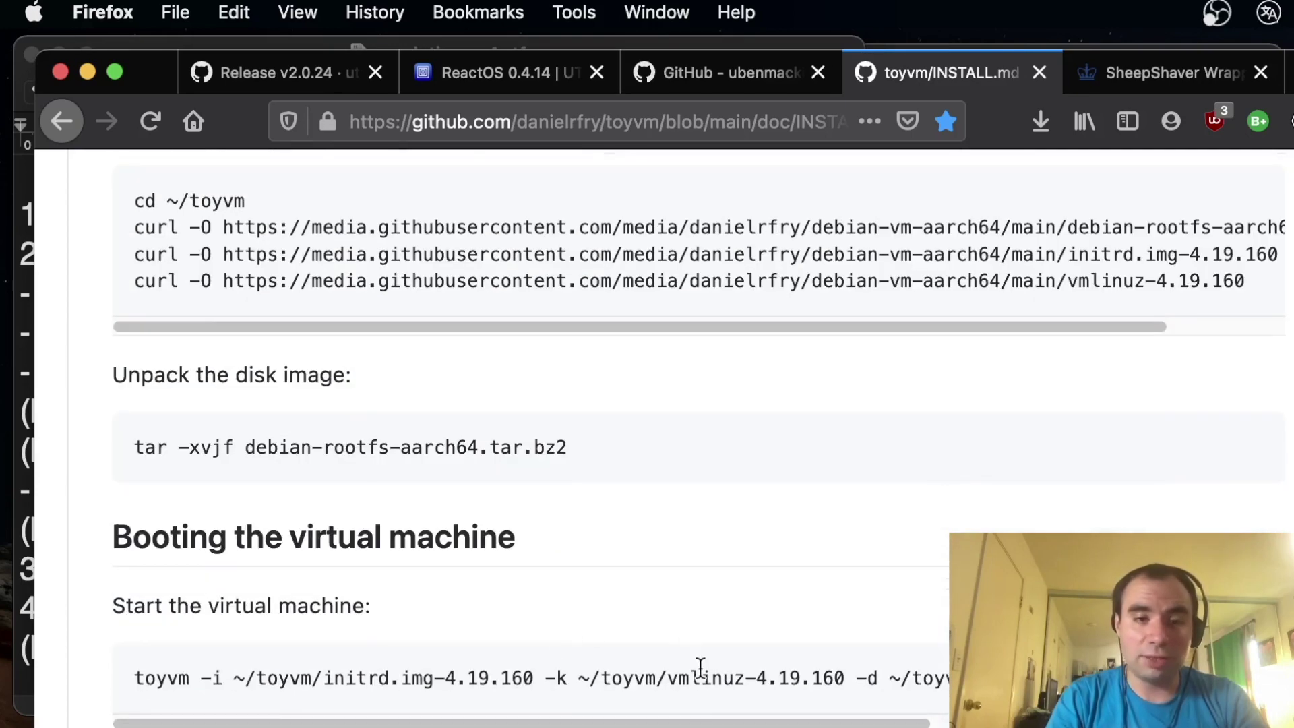
# Step: View the full command for starting the virtual machine, and go back to the guide's Requirements section
pyautogui.moveTo(694, 721); pyautogui.dragTo(1048, 721)
pyautogui.hscroll(-10, 630, 704)
pyautogui.scroll(6, 645, 565)
pyautogui.scroll(20, 644, 563)
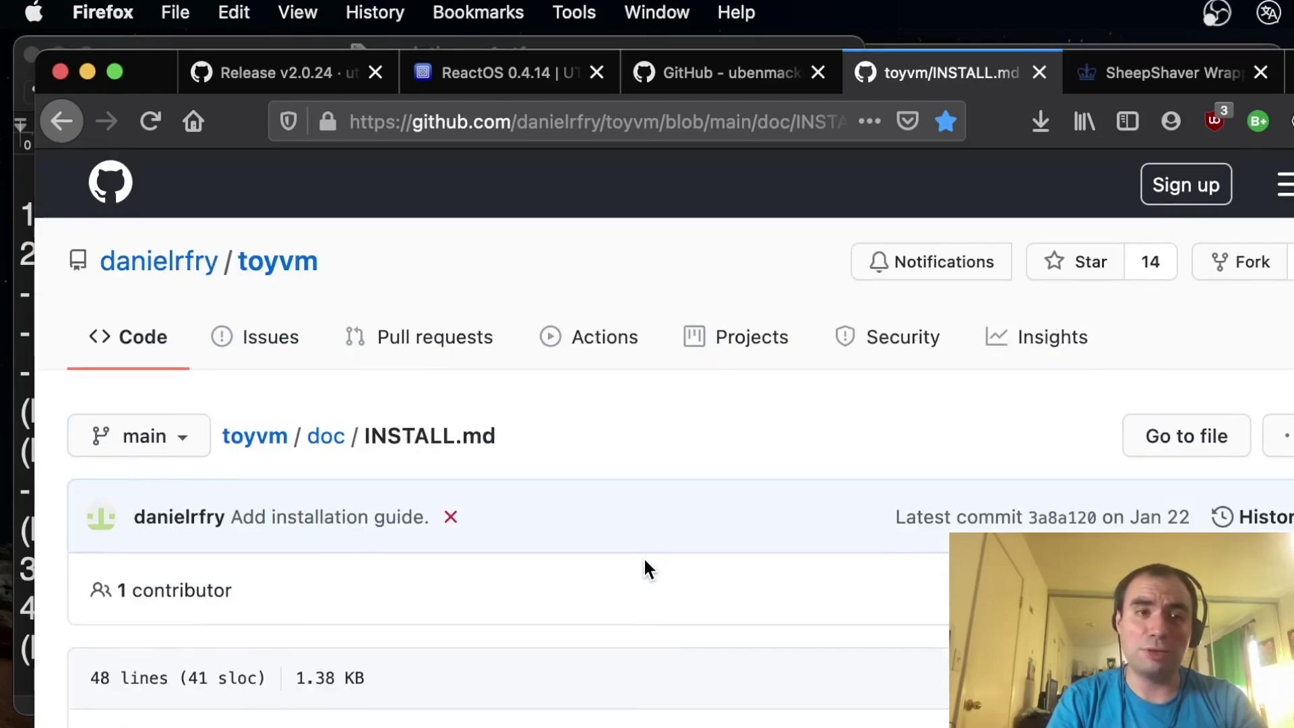
pyautogui.scroll(-5, 644, 560)
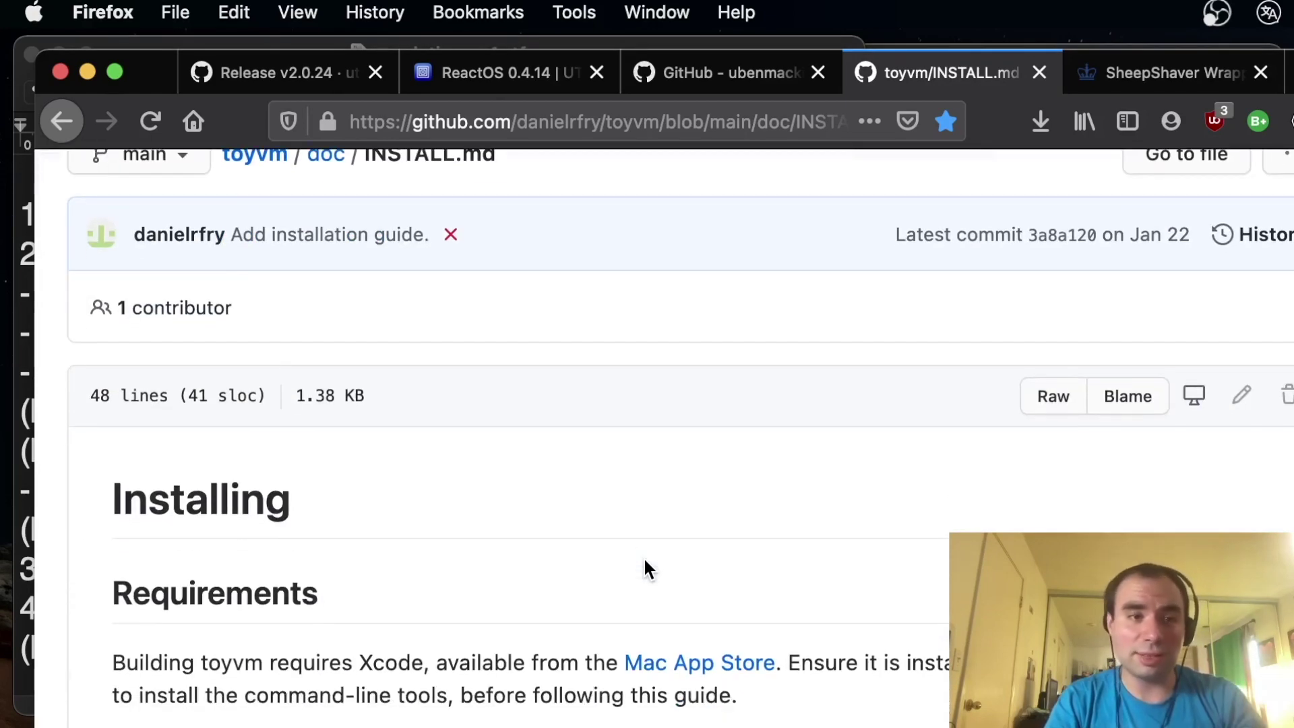
pyautogui.scroll(-3, 643, 566)
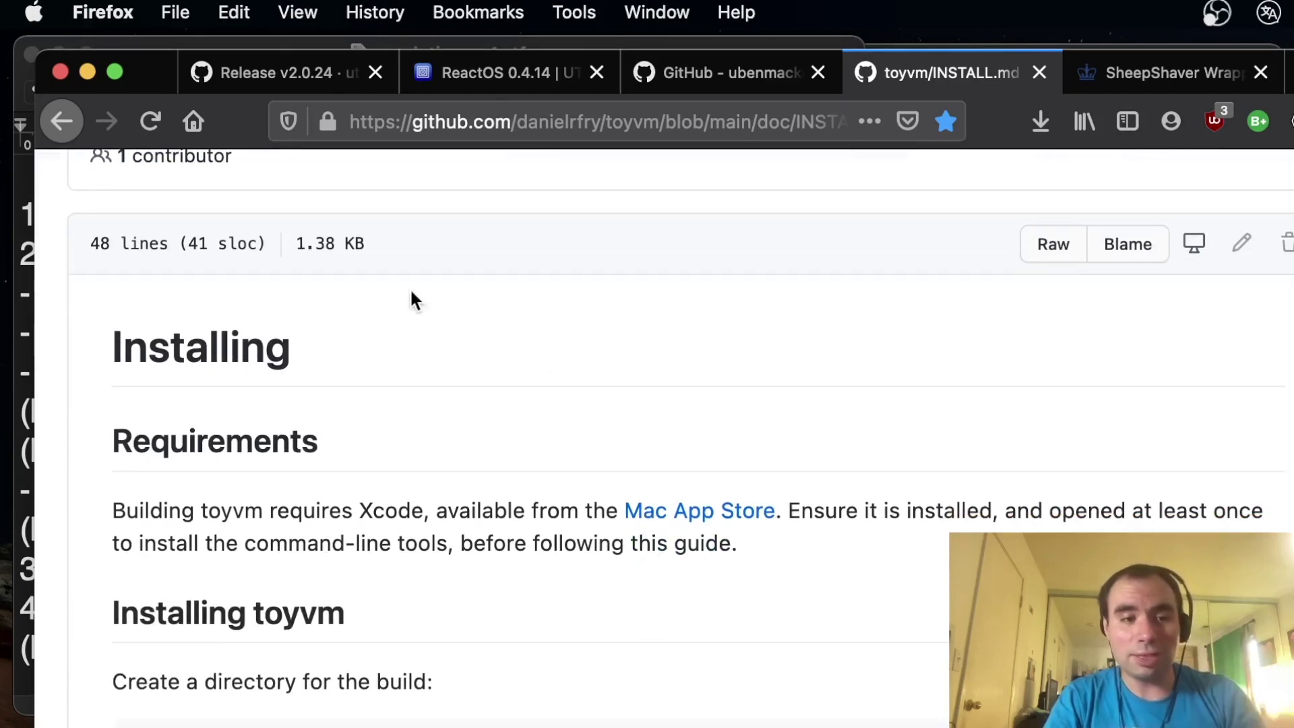
# Step: Return to the toyvm README, move the browser window aside and bring the emulation_m1.rtf notes to the front
pyautogui.click(61, 121)
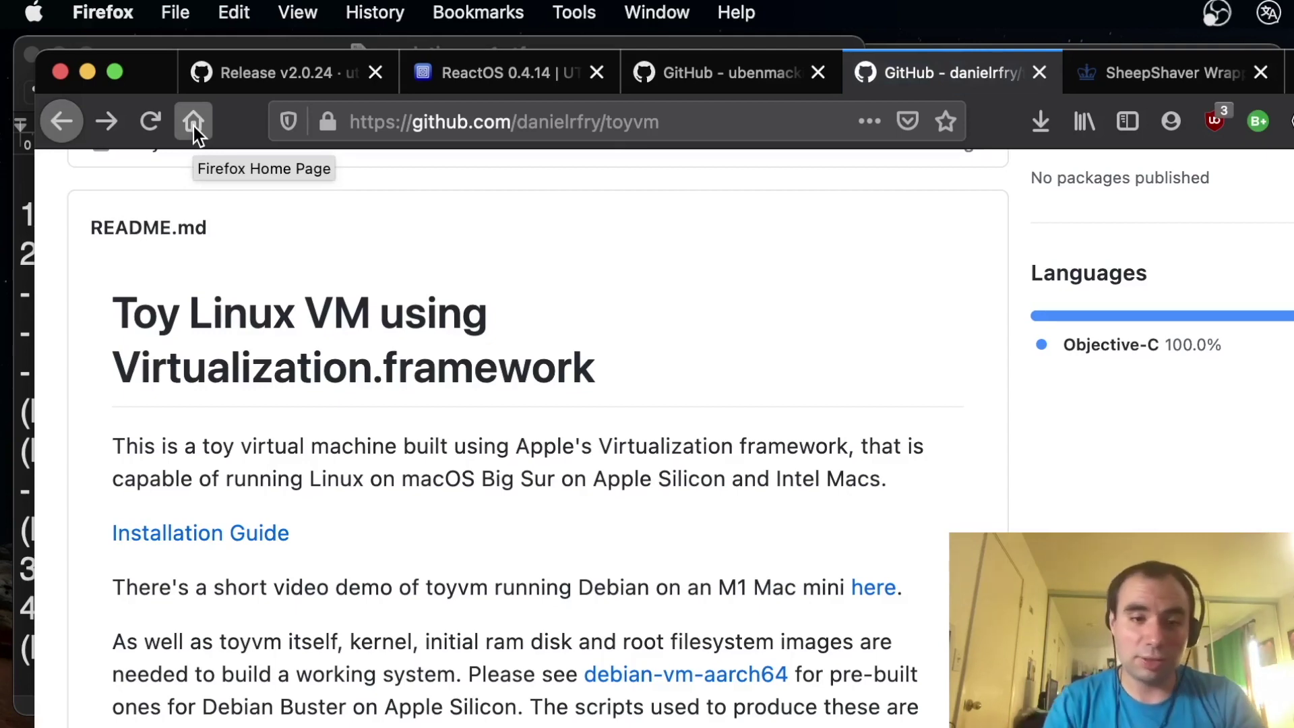
pyautogui.scroll(2, 664, 265)
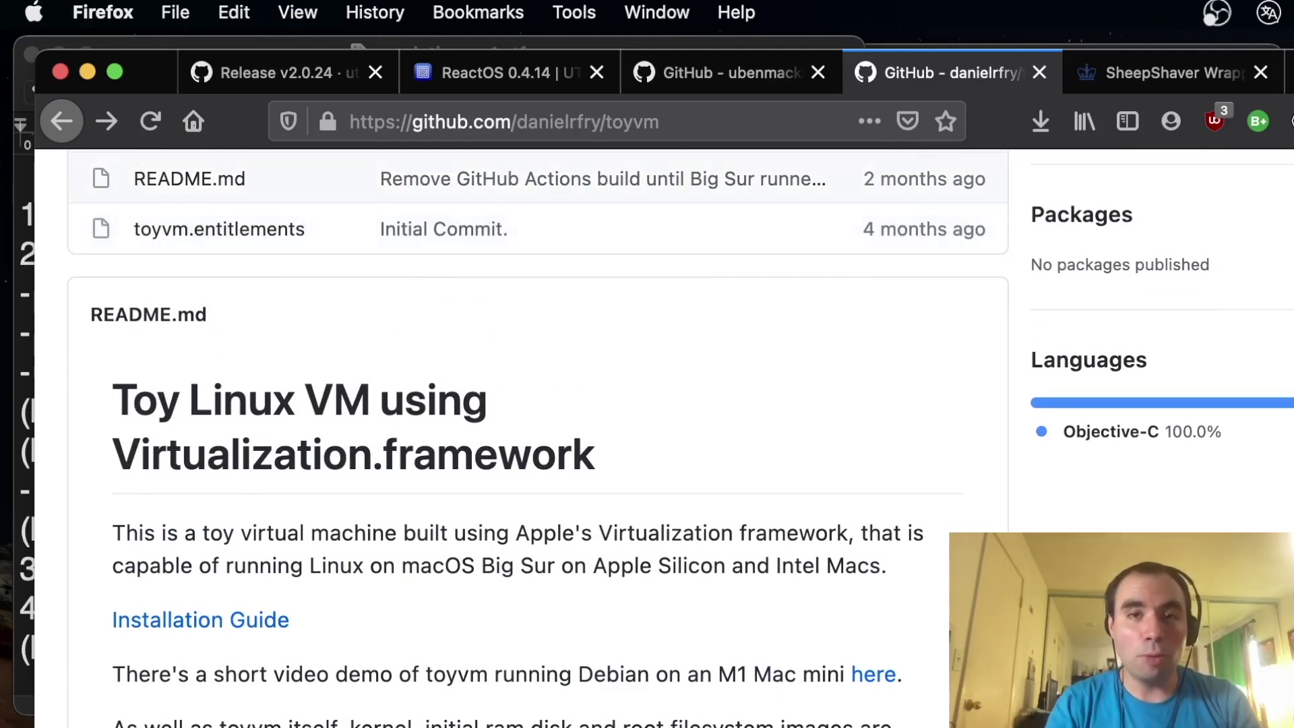
pyautogui.moveTo(148, 72); pyautogui.dragTo(278, 152)
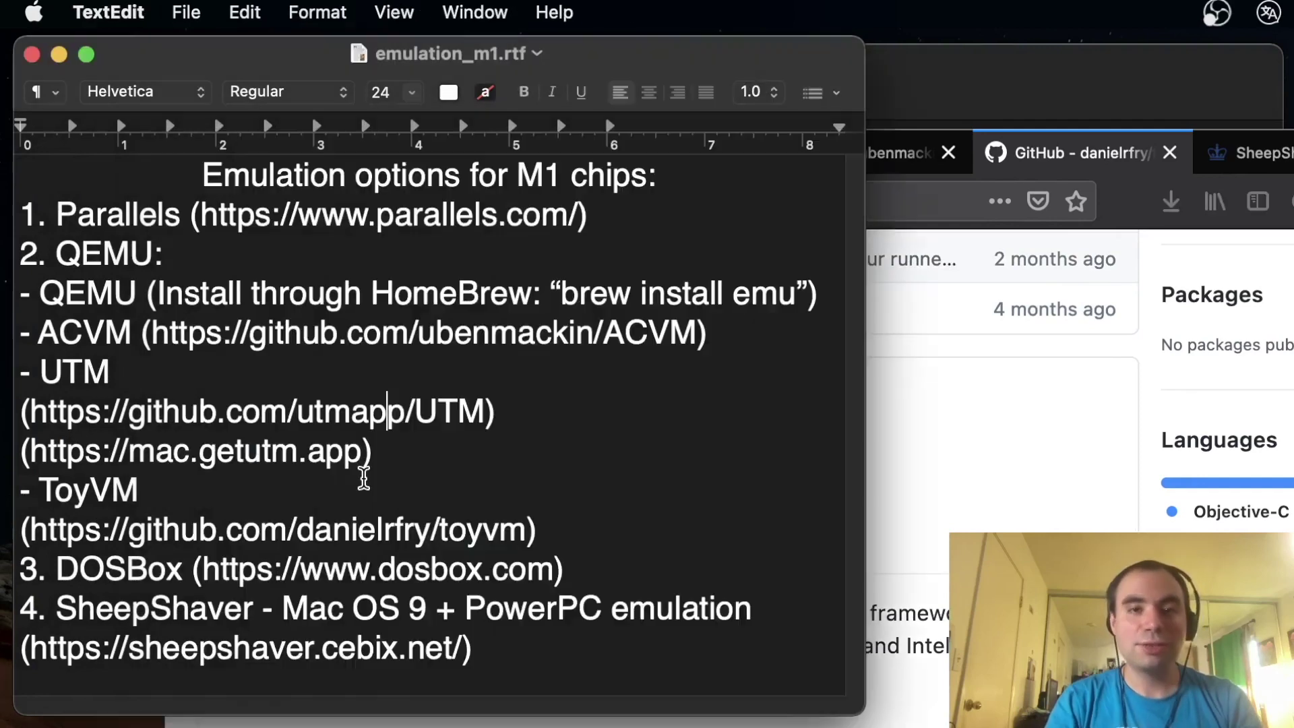
# Step: Show the running DOSBox window, examine the application kind in the DOSBox.app Info window, and close the Info window
pyautogui.click(755, 84)
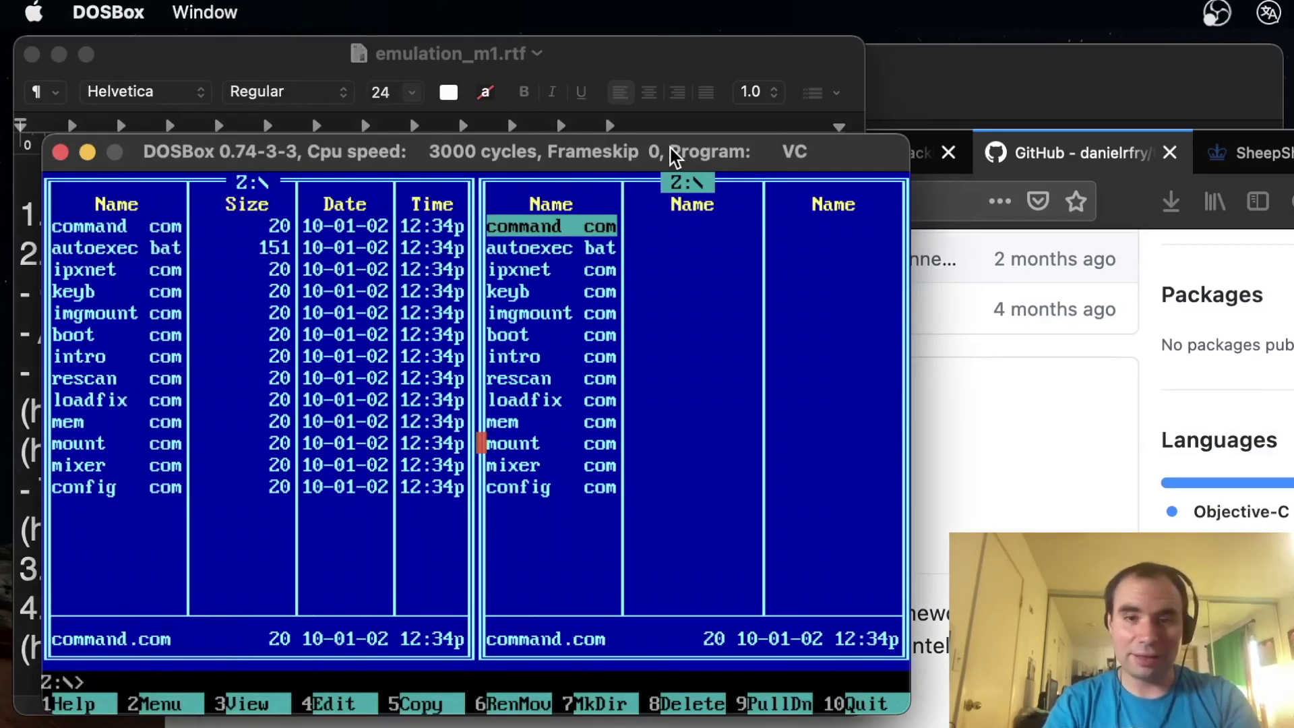
pyautogui.press('super+Tab')
pyautogui.moveTo(757, 221); pyautogui.dragTo(459, 64)
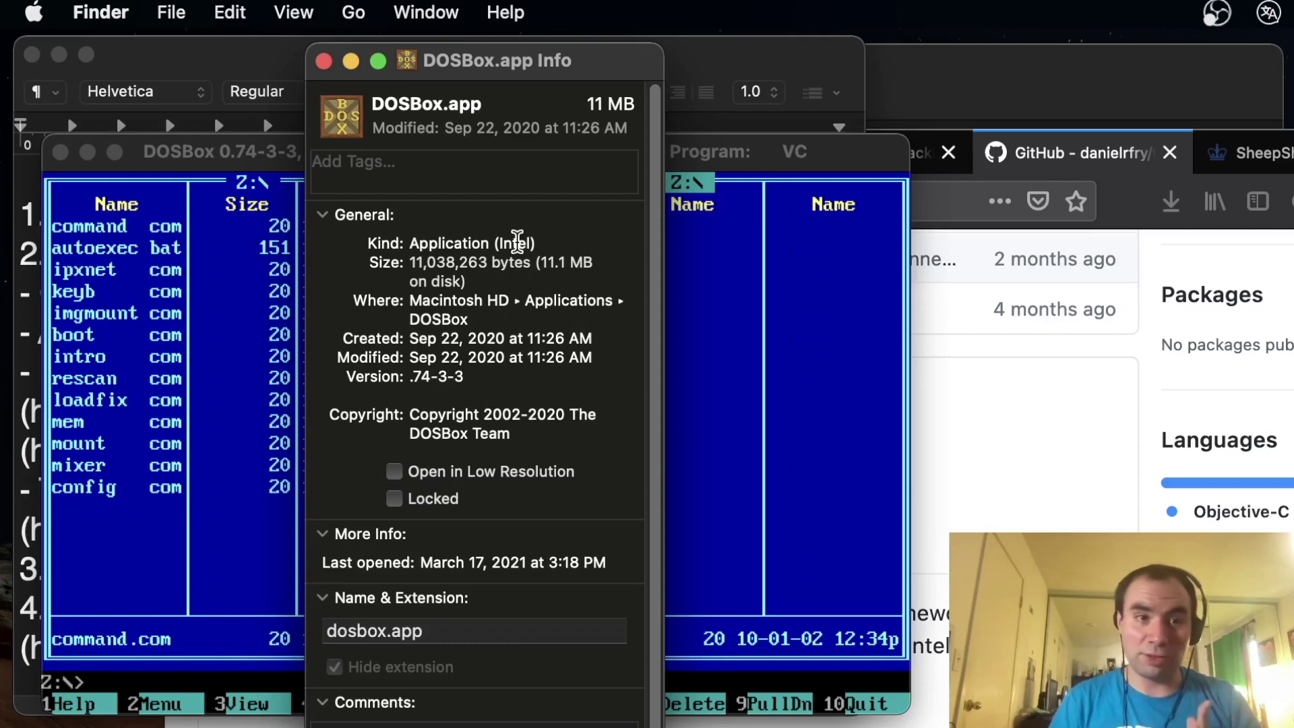
pyautogui.click(324, 62)
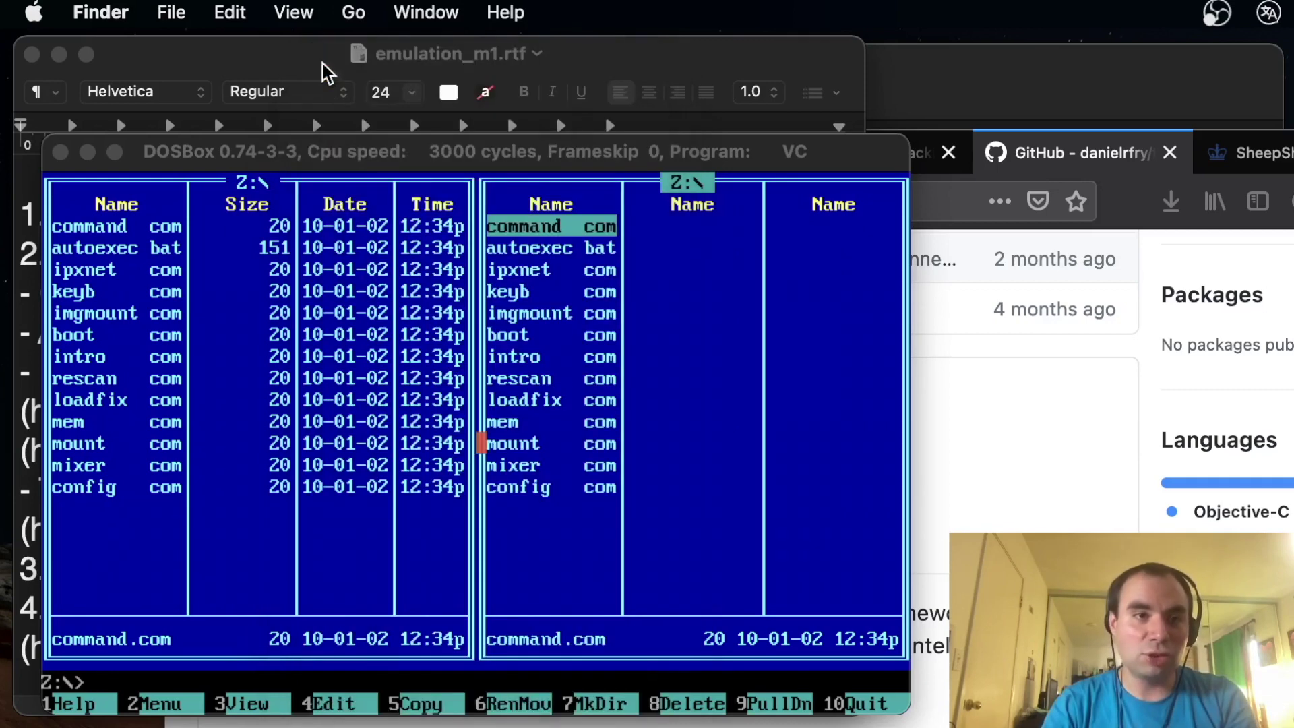
# Step: Bring the DOSBox window forward, shift it slightly, and start Windows from its Z: prompt with the win command
pyautogui.moveTo(382, 142); pyautogui.dragTo(356, 145)
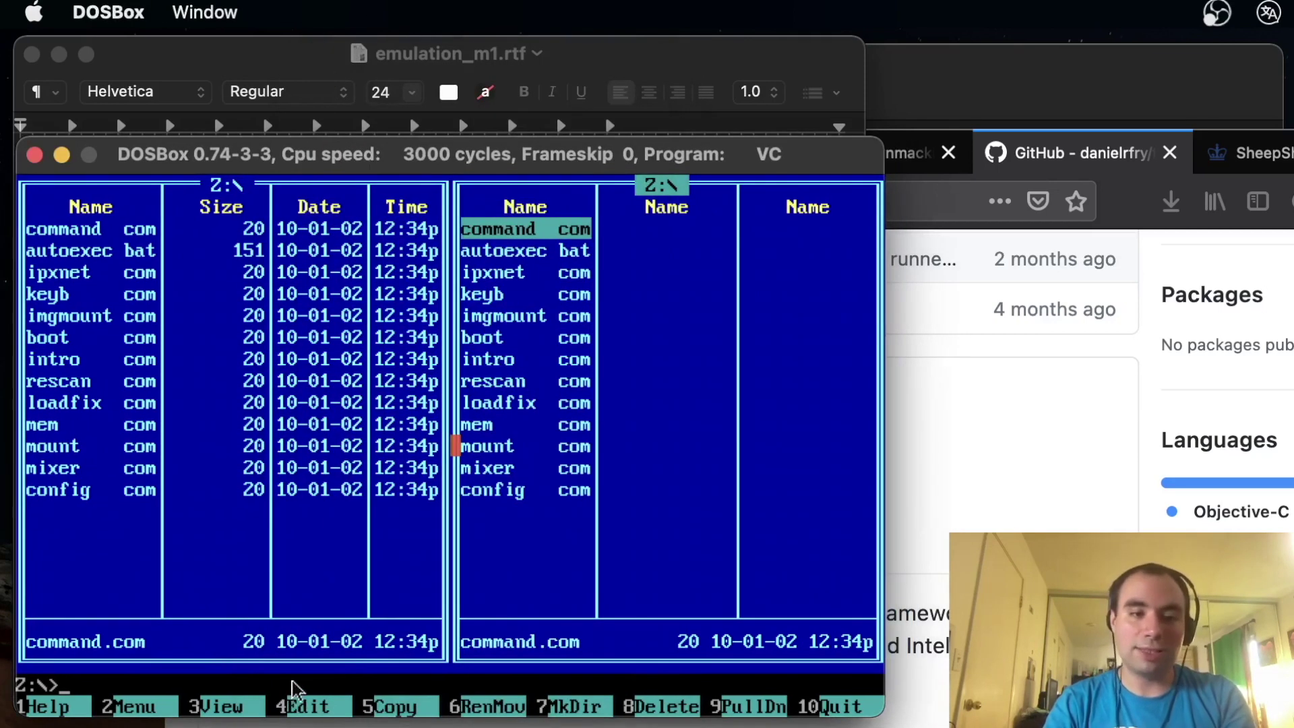
pyautogui.write('win')
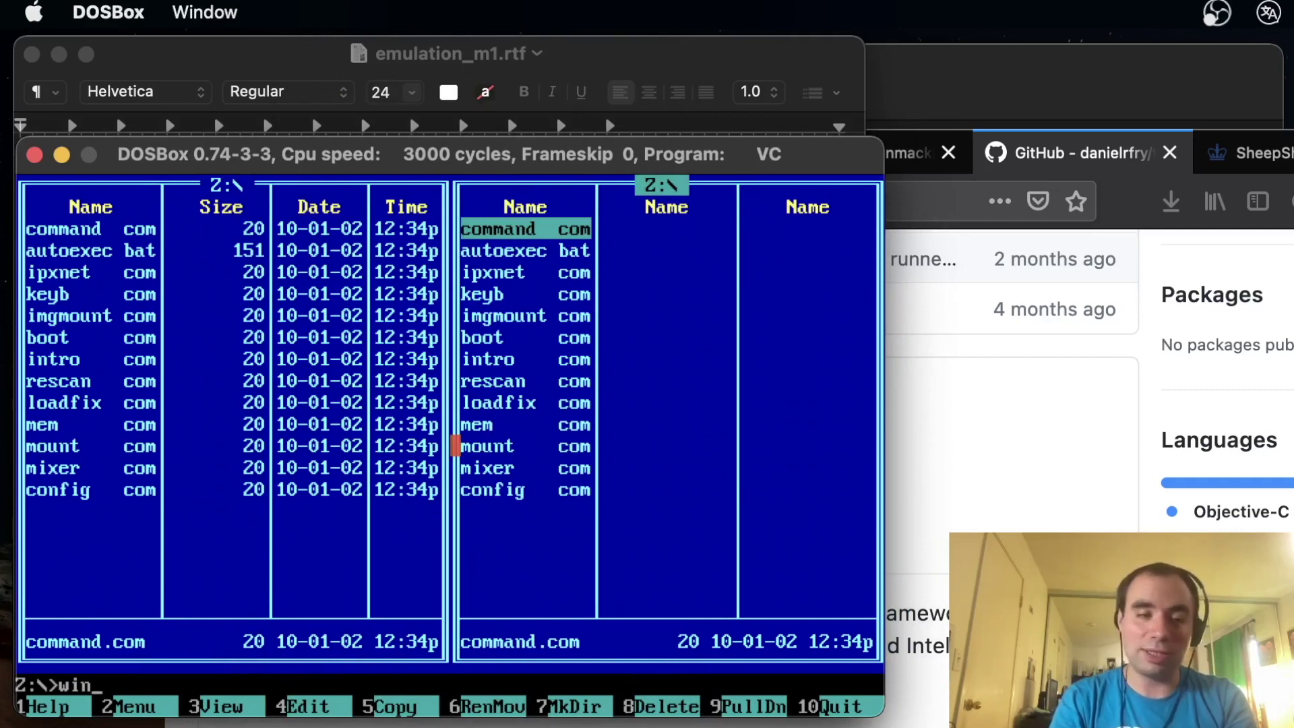
pyautogui.press('Return')
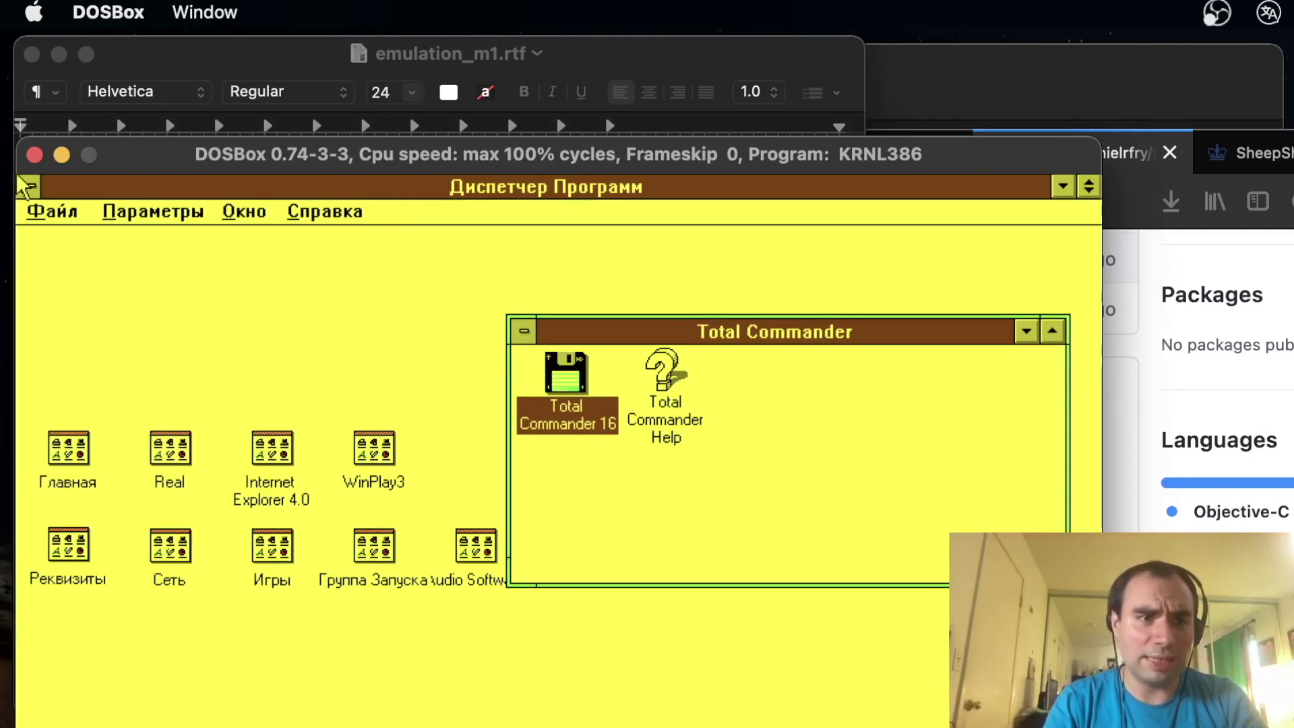
# Step: Launch Total Commander 16 from Program Manager, get past its shareware notice to the file listing, and quit it
pyautogui.click(53, 211)
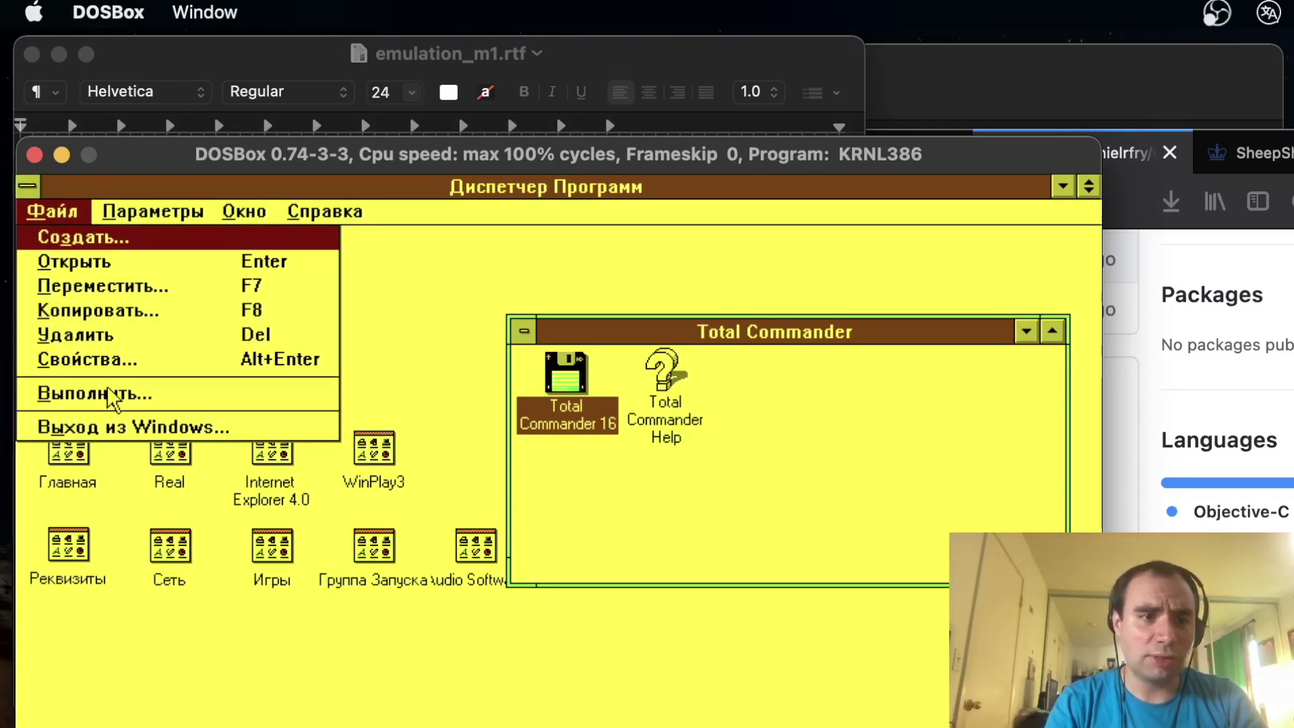
pyautogui.doubleClick(533, 421)
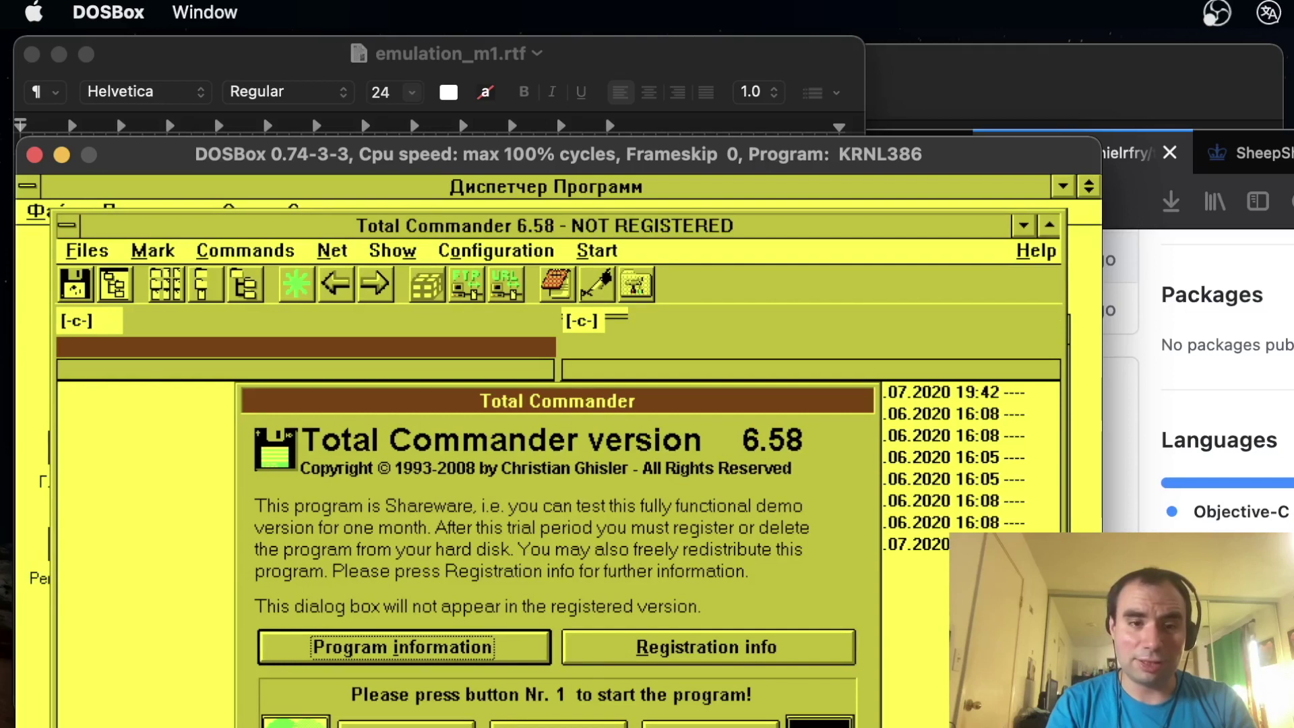
pyautogui.press('1')
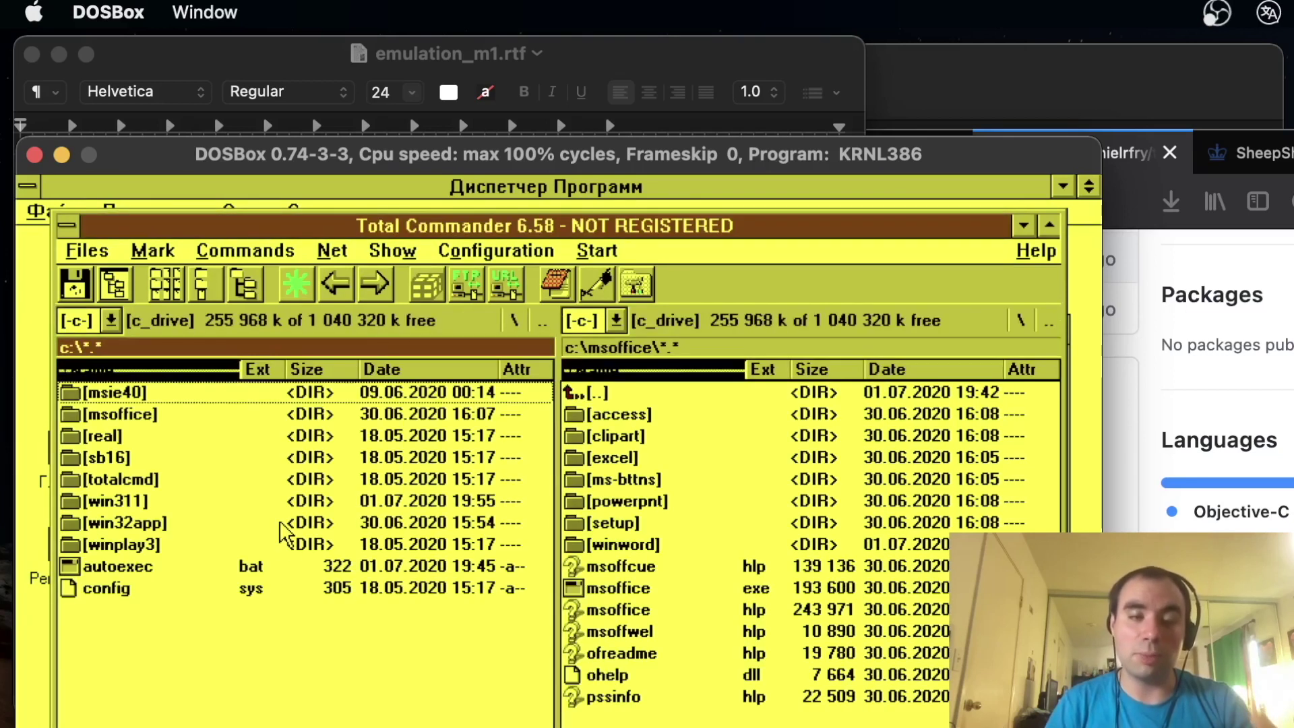
pyautogui.click(75, 253)
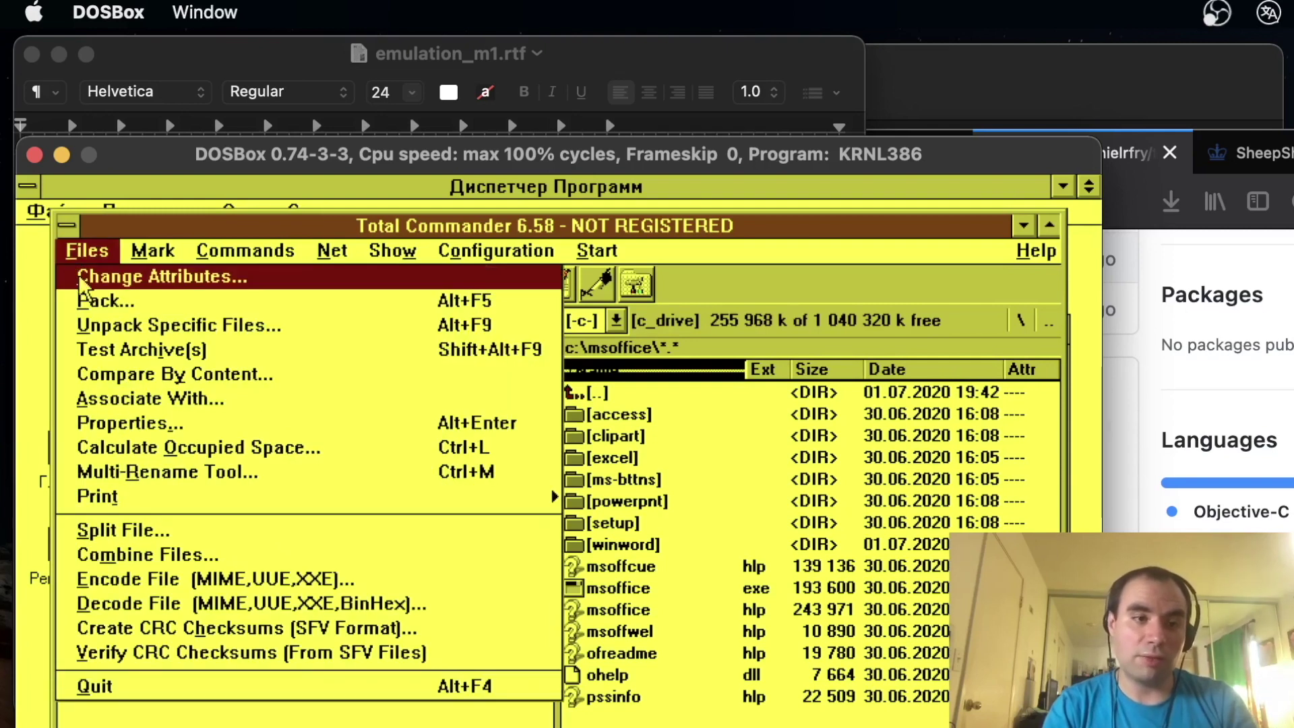
pyautogui.click(138, 692)
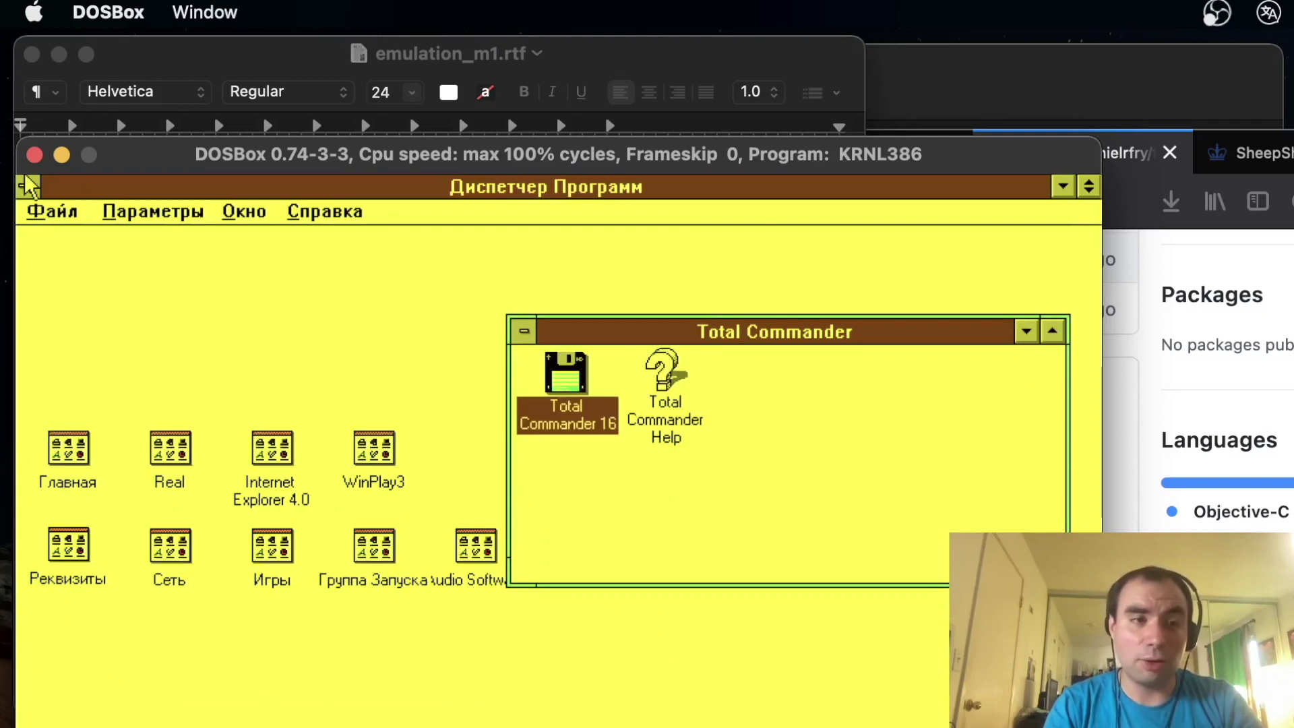
# Step: Exit Windows from Program Manager, confirm ending the session, and quit the VC file manager to close DOSBox
pyautogui.click(51, 211)
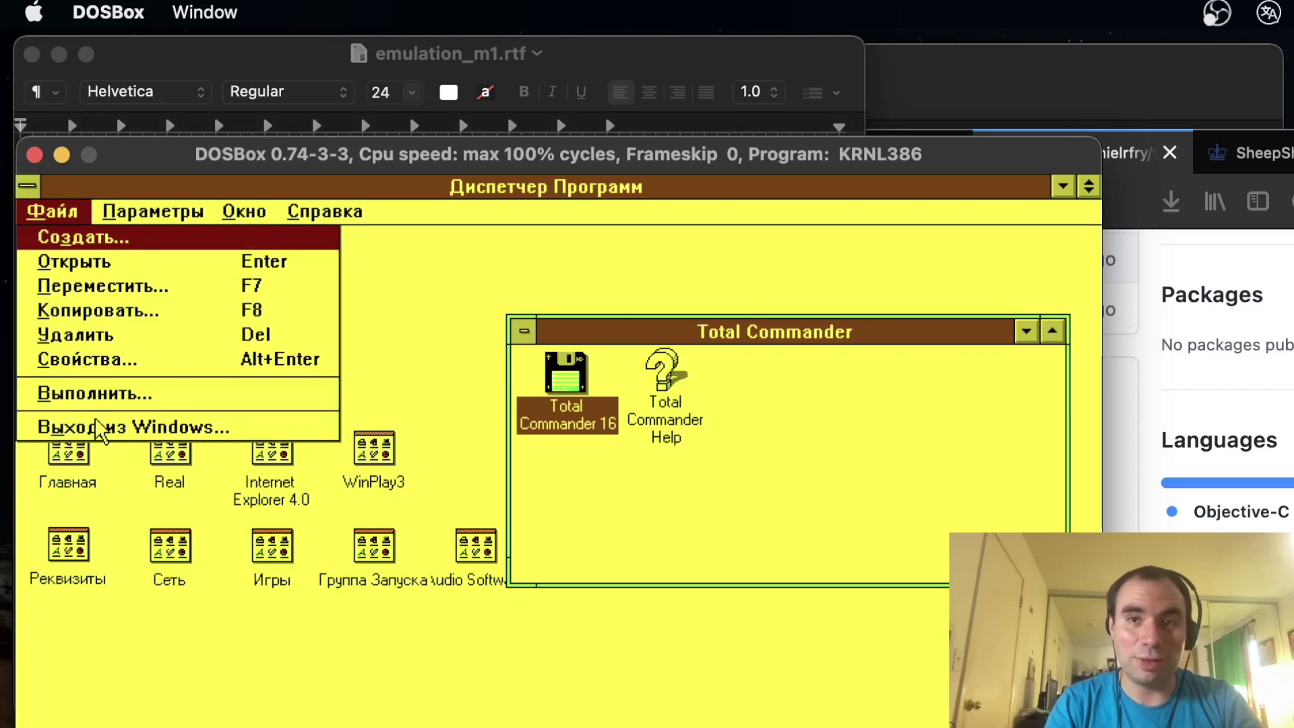
pyautogui.click(98, 428)
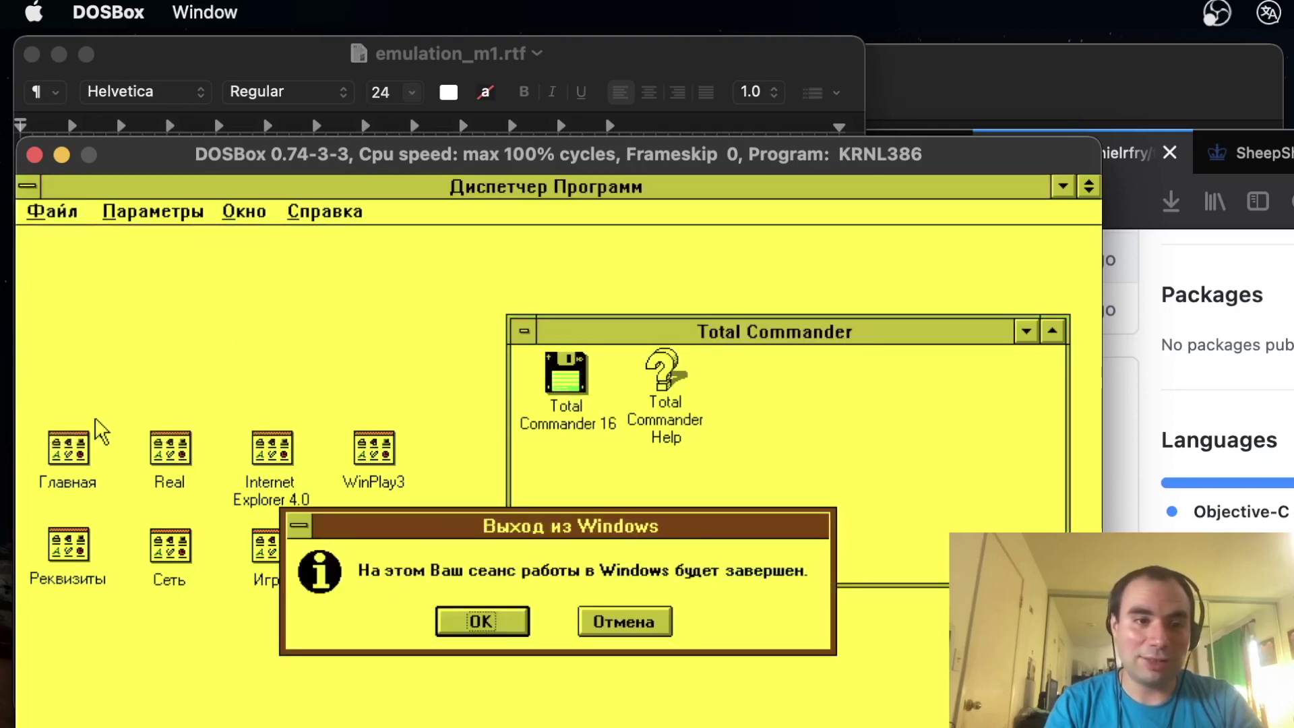
pyautogui.click(477, 621)
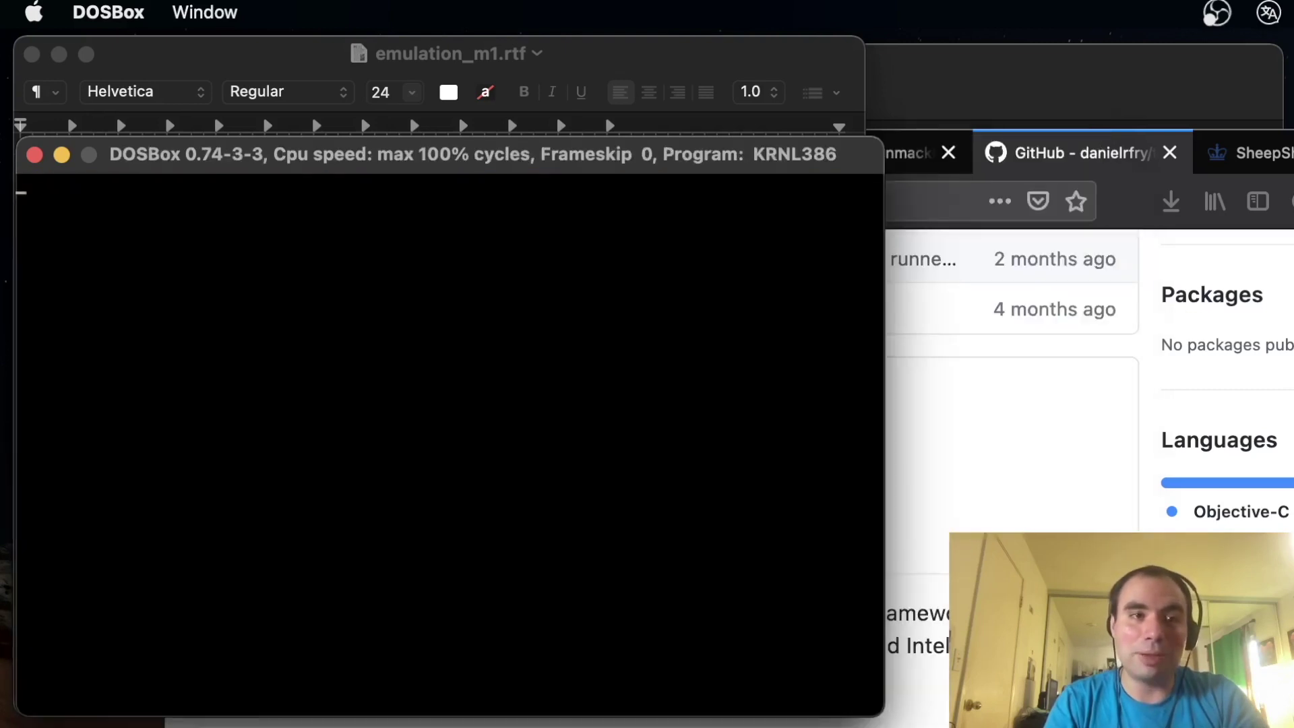
pyautogui.press('F10')
pyautogui.press('Return')
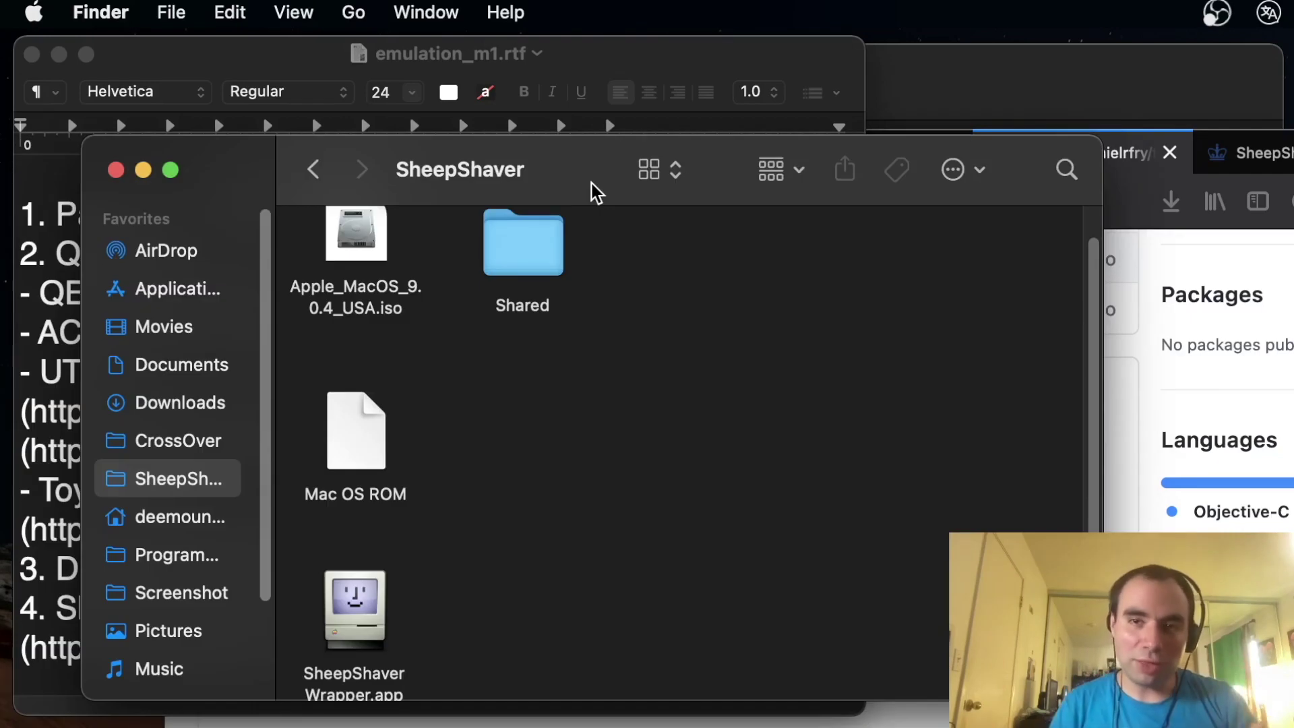
# Step: Try to launch SheepShaver Wrapper.app from the SheepShaver folder
pyautogui.moveTo(592, 183); pyautogui.dragTo(618, 166)
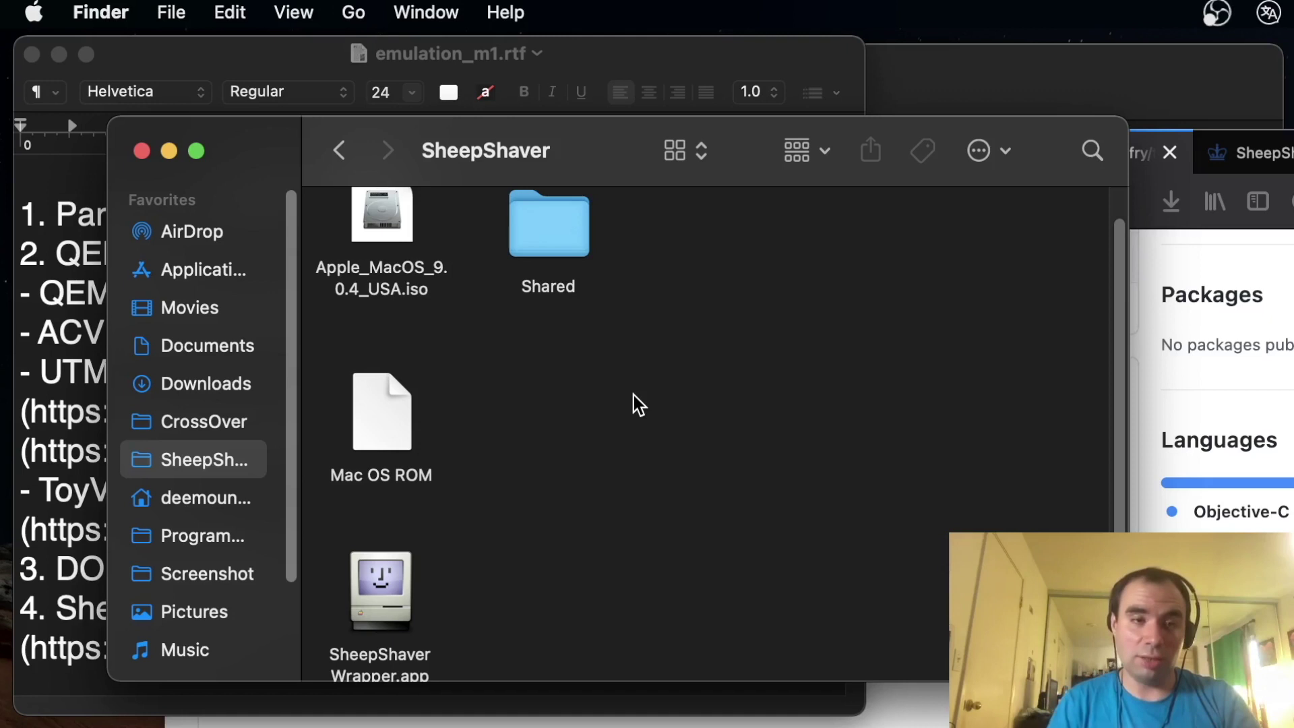
pyautogui.scroll(1, 643, 407)
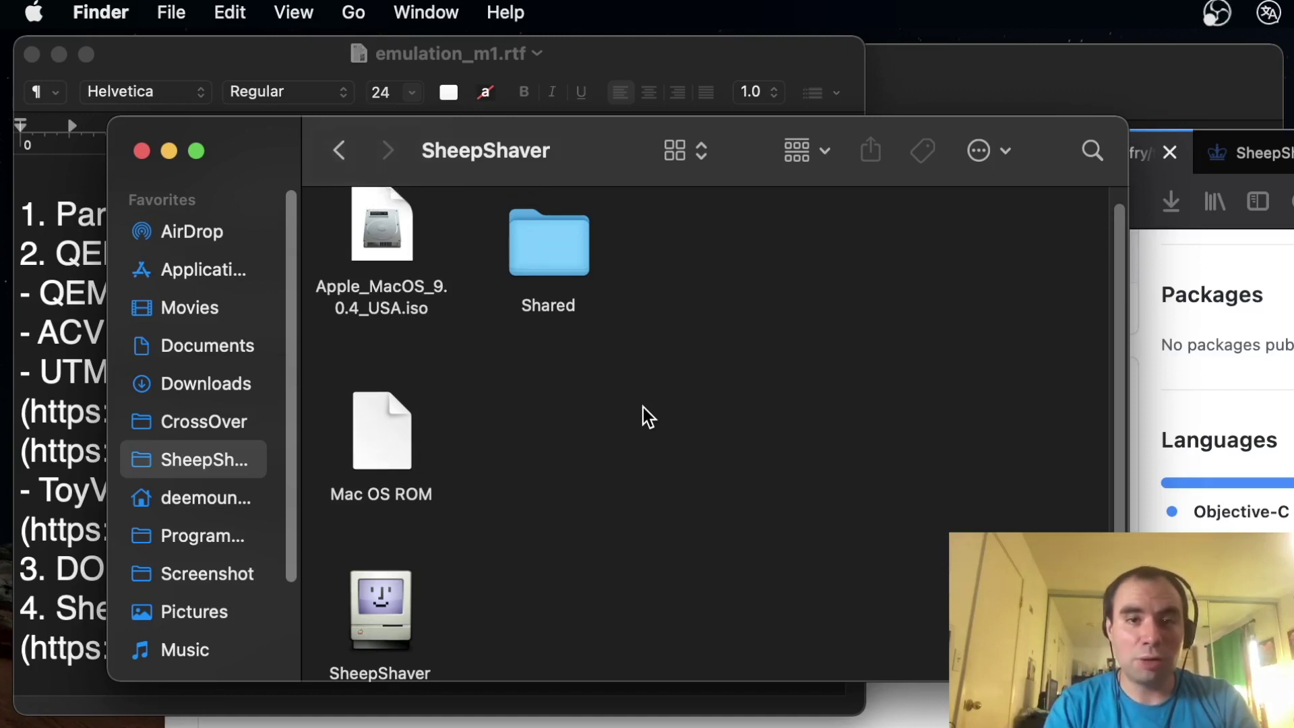
pyautogui.scroll(-2, 643, 407)
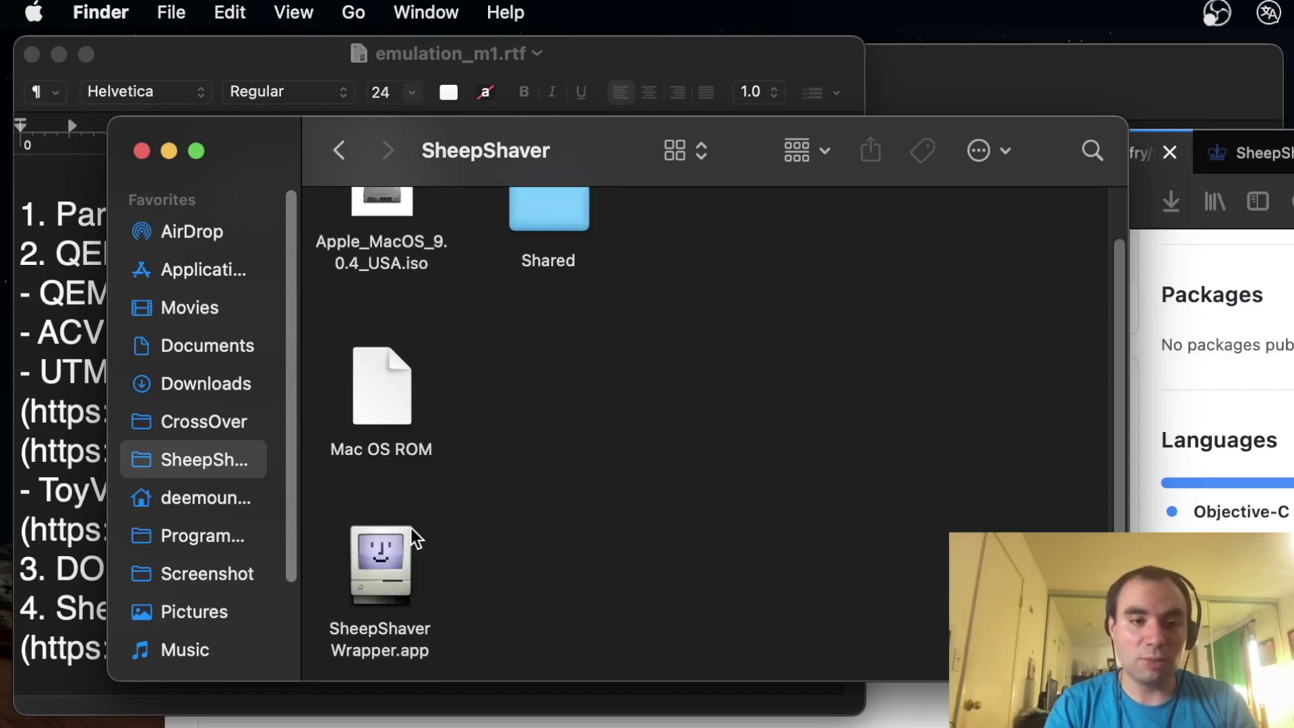
pyautogui.doubleClick(391, 539)
pyautogui.moveTo(756, 352); pyautogui.dragTo(550, 283)
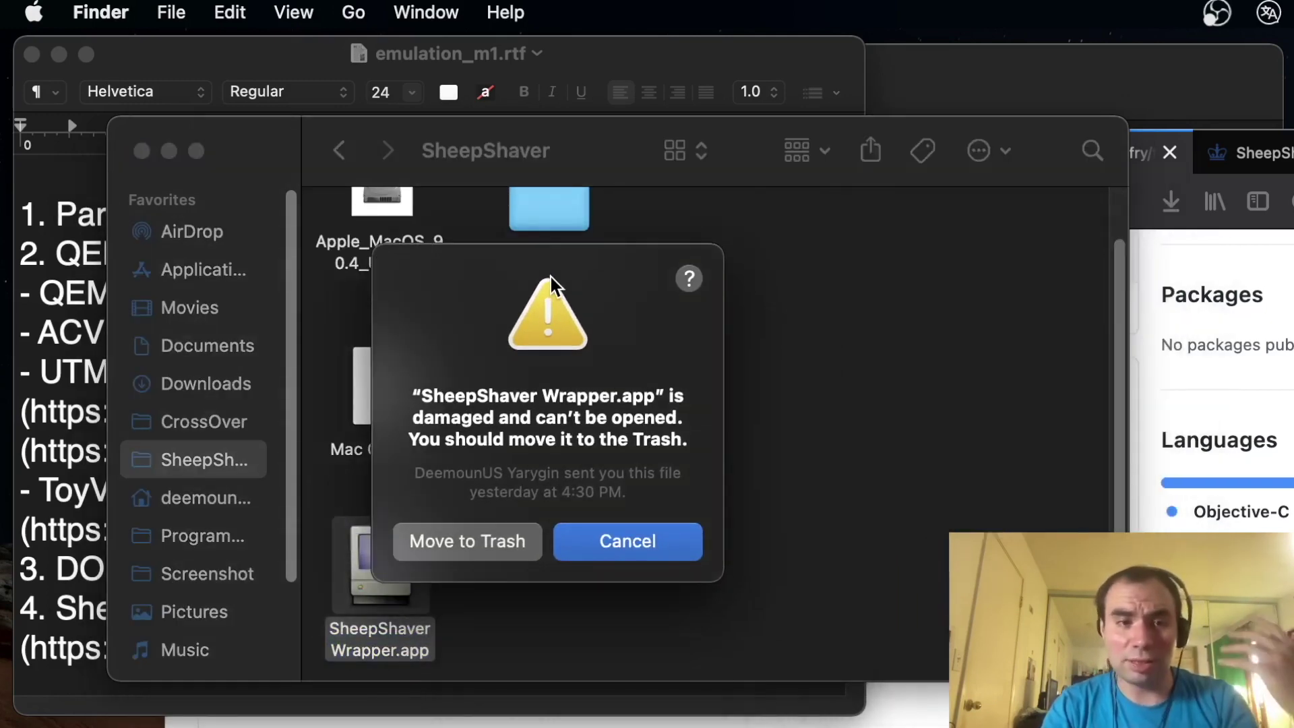
pyautogui.click(573, 539)
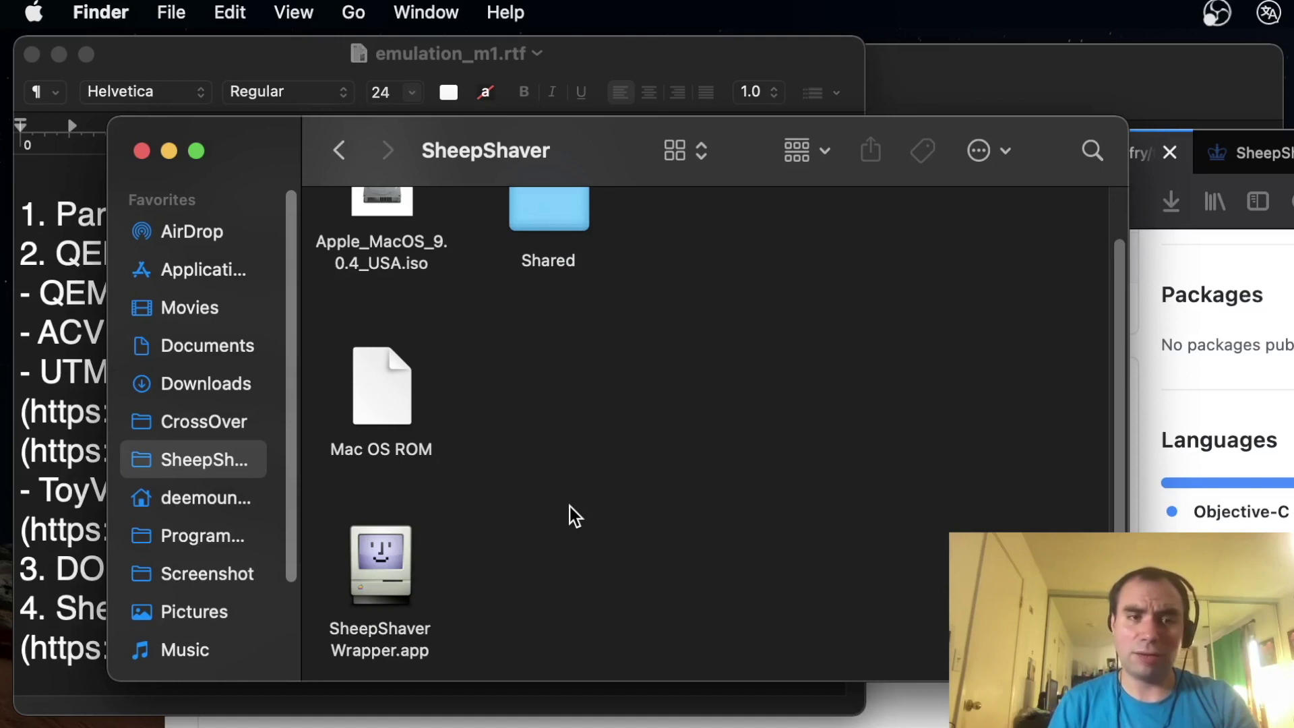
# Step: Point out the Apple_MacOS_9.0.4_USA.iso and Mac OS ROM files in the SheepShaver folder, and hide Finder to return to the emulation_m1.rtf notes
pyautogui.scroll(2, 569, 506)
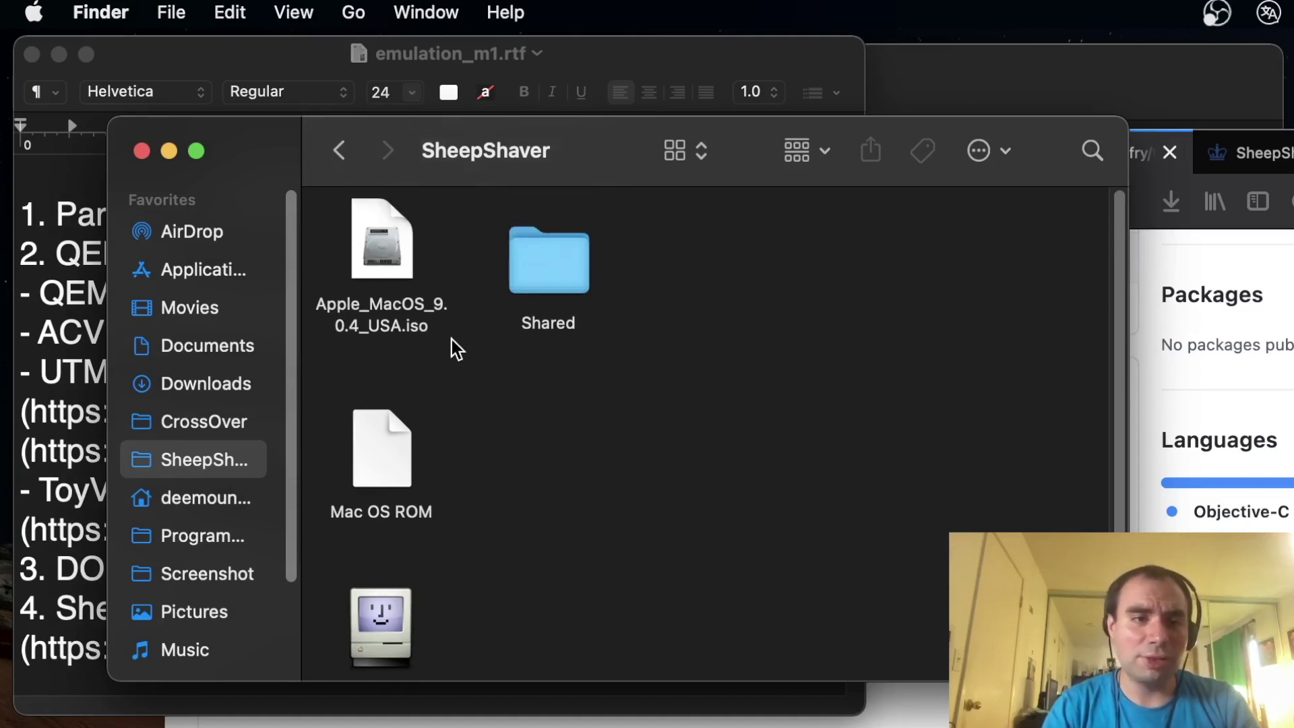
pyautogui.click(406, 298)
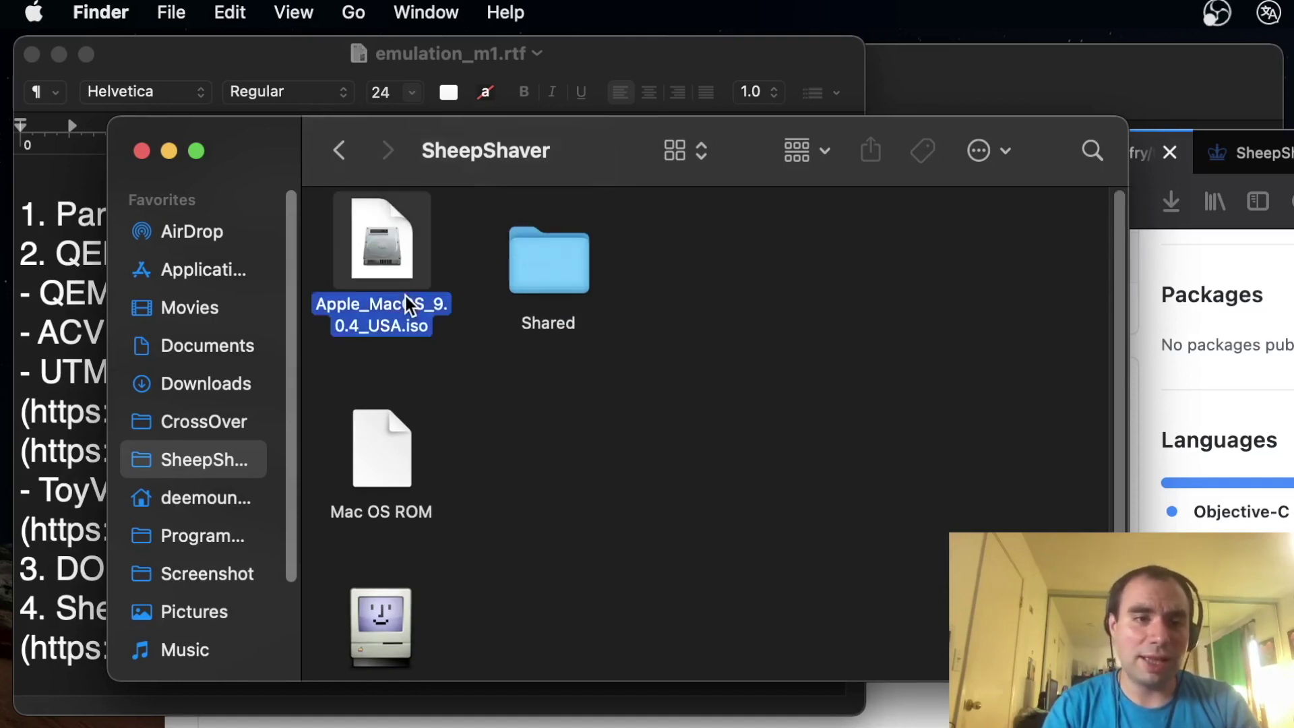
pyautogui.click(510, 406)
pyautogui.scroll(-2, 560, 476)
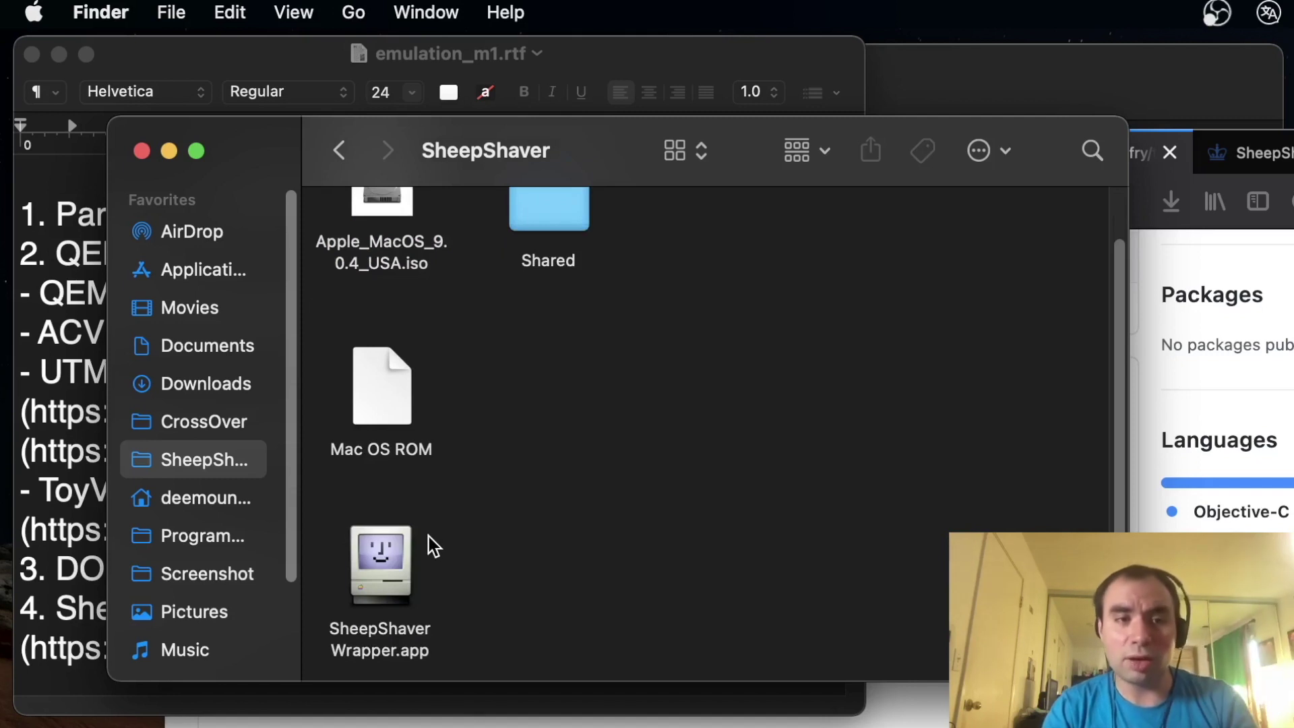
pyautogui.click(391, 398)
pyautogui.click(584, 446)
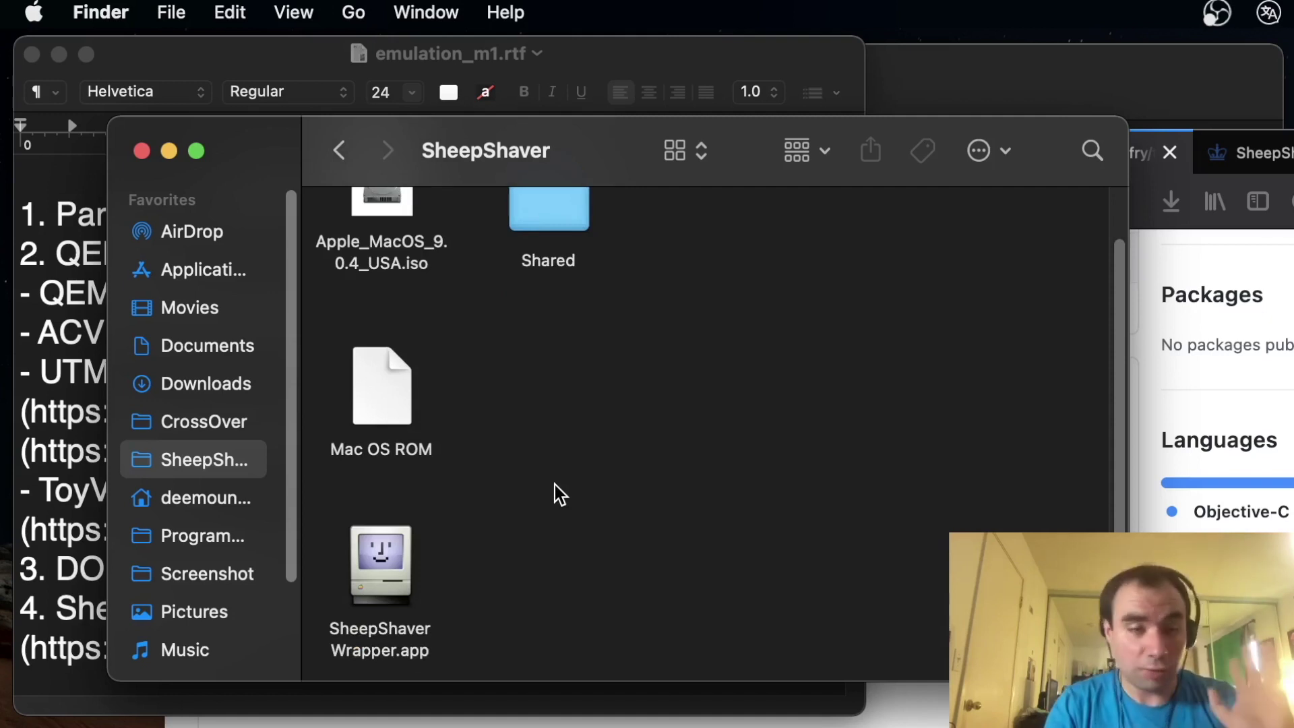
pyautogui.press('cmd+h')
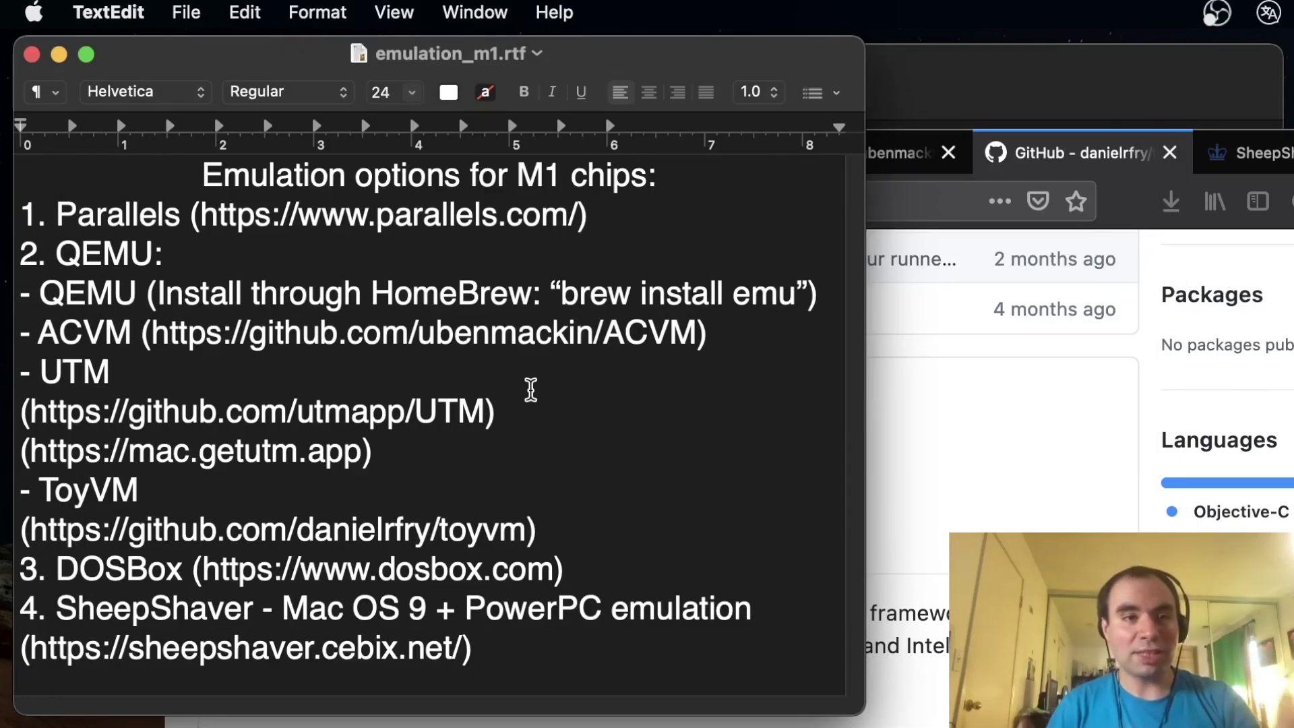